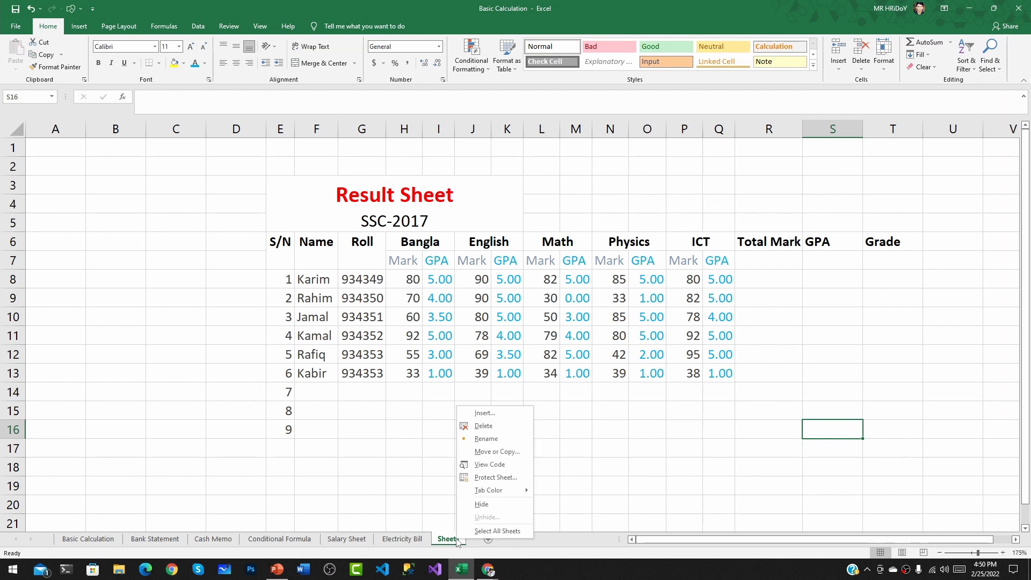
Rename the Sheet1 worksheet as "Result Sheet".
{"action": "left_click", "coordinate": [494, 439]}
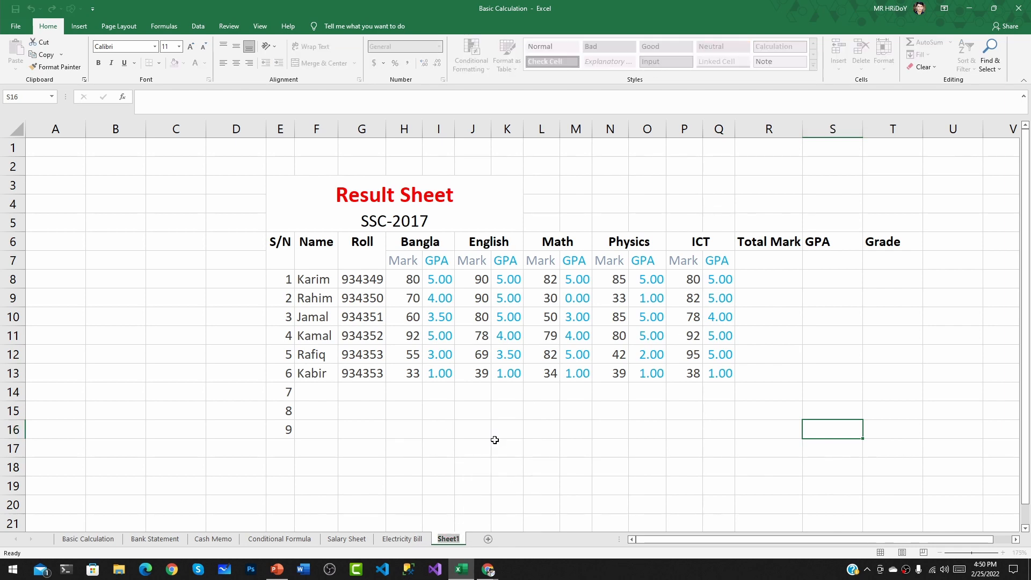
{"action": "type", "text": "Result Sheet"}
{"action": "key", "text": "Return"}
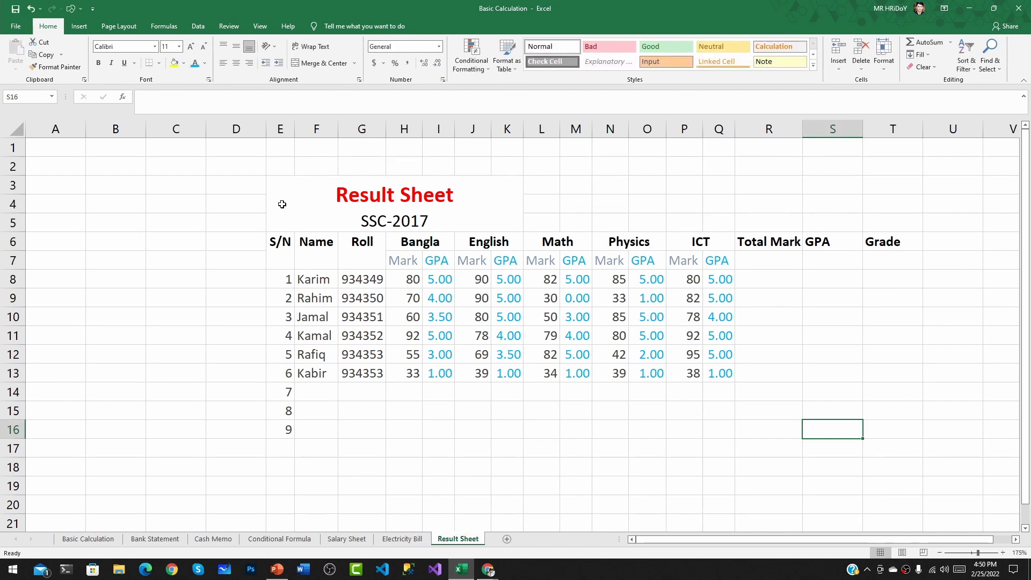
Merge and center the "Result Sheet SSC-2017" title across the full table width, E3:T5.
{"action": "left_click_drag", "start_coordinate": [310, 186], "coordinate": [893, 193]}
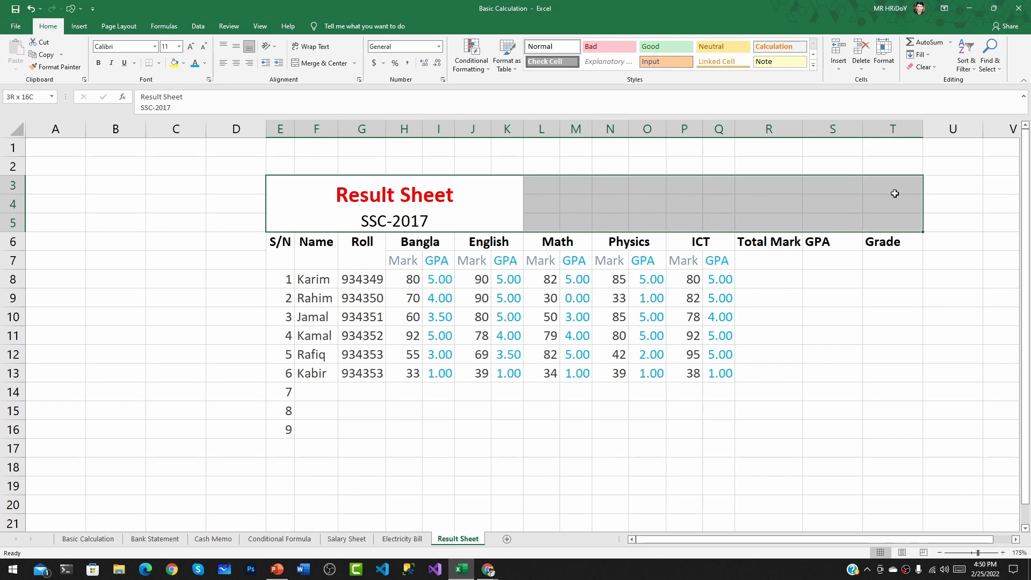
{"action": "left_click", "coordinate": [324, 64]}
{"action": "left_click", "coordinate": [323, 63]}
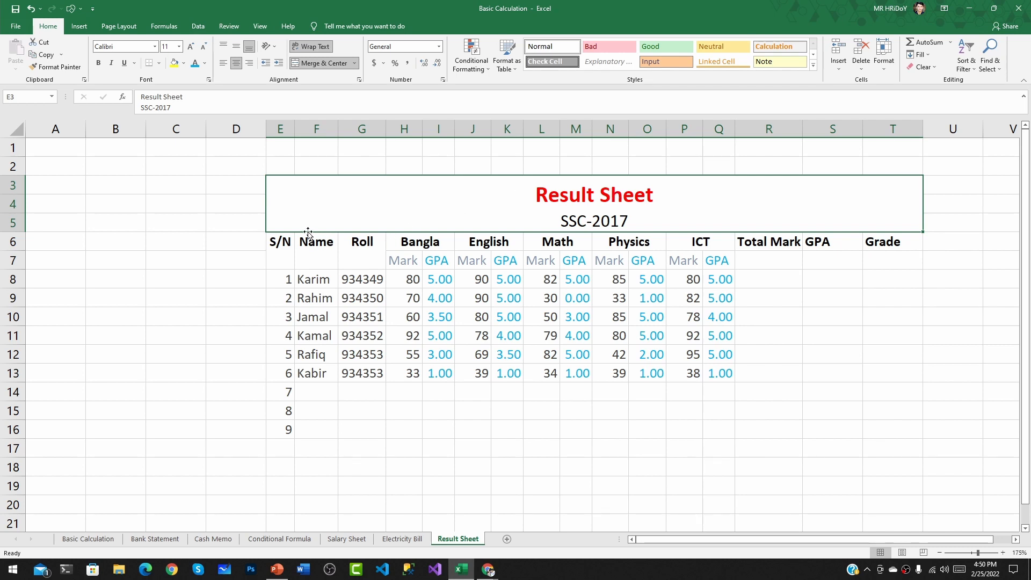
Examine the table's header rows, from S/N, Name and Roll to the Mark and GPA subheadings under each subject.
{"action": "left_click_drag", "start_coordinate": [283, 242], "coordinate": [717, 251]}
{"action": "left_click", "coordinate": [907, 242]}
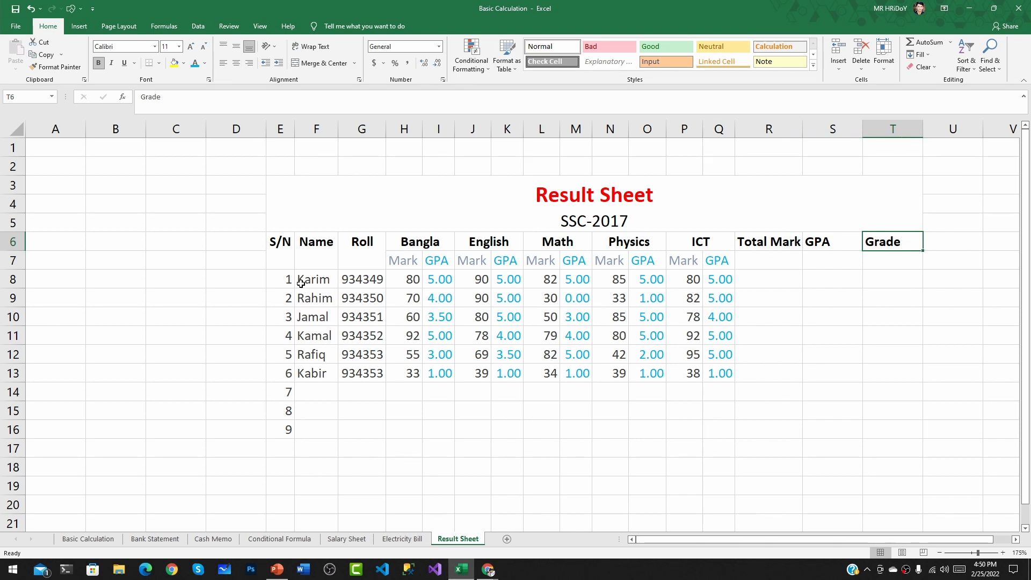
{"action": "left_click_drag", "start_coordinate": [728, 538], "coordinate": [747, 540]}
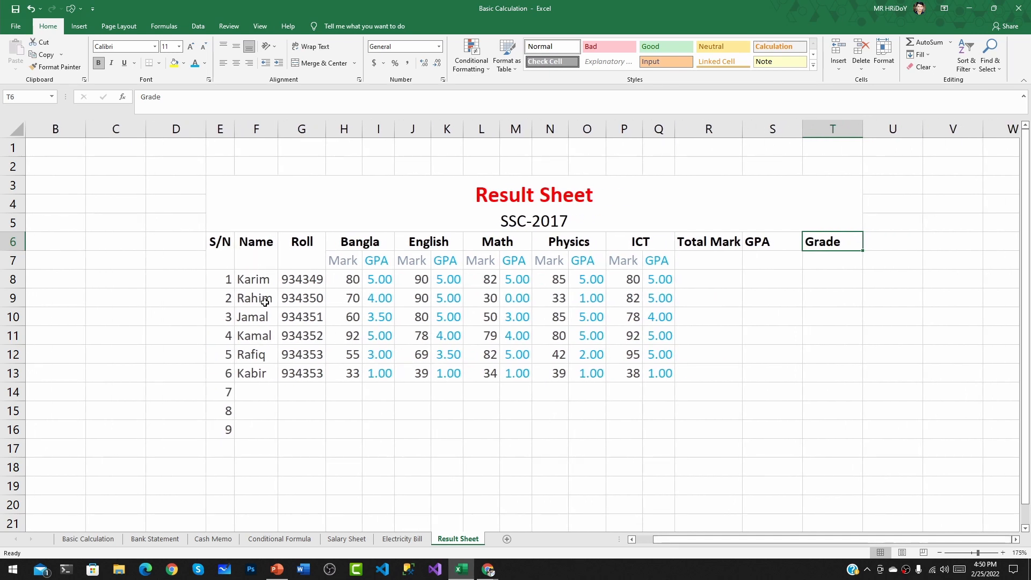
{"action": "left_click", "coordinate": [336, 260]}
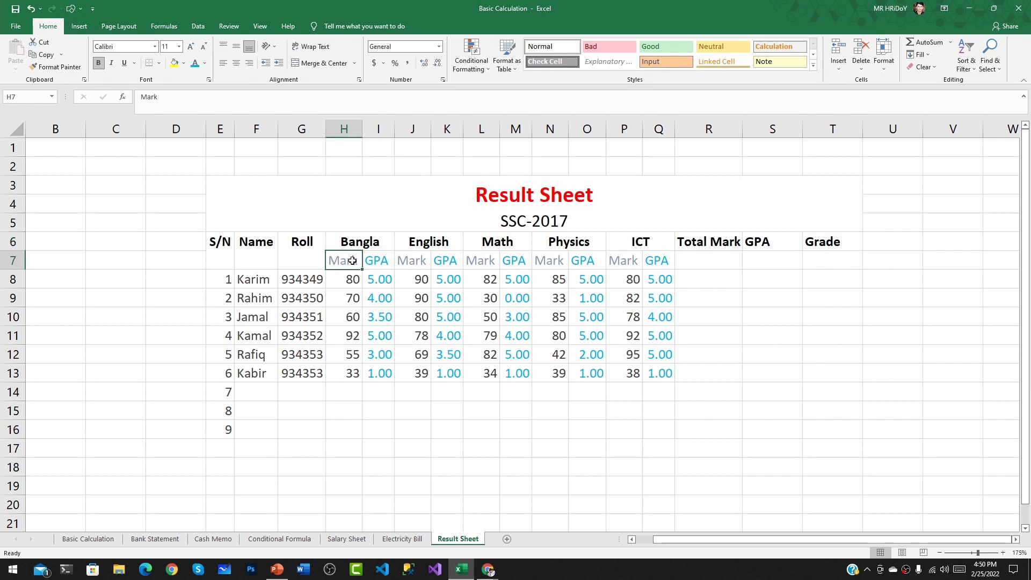
{"action": "left_click", "coordinate": [379, 261]}
{"action": "left_click", "coordinate": [352, 235]}
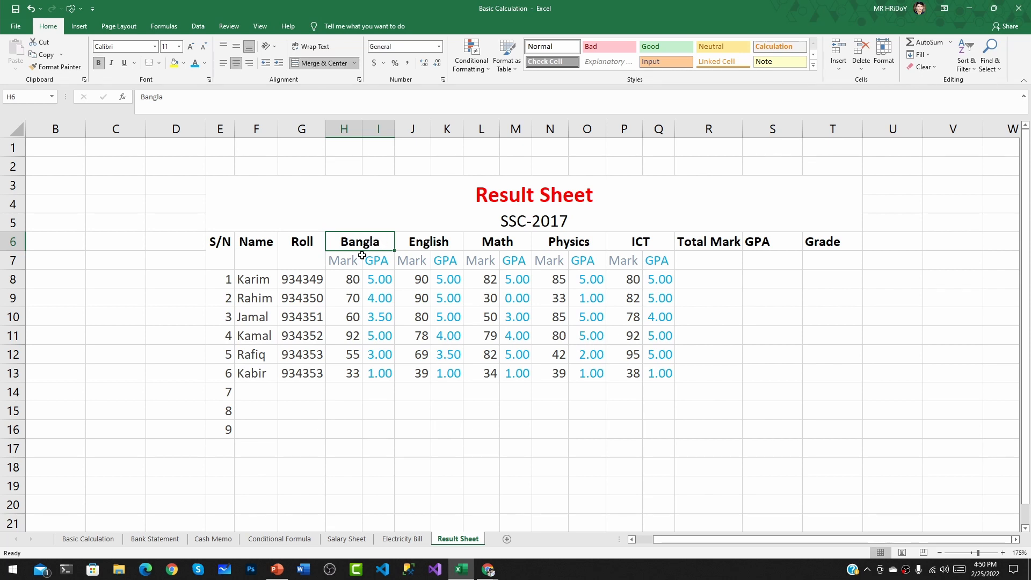
{"action": "left_click", "coordinate": [346, 261]}
{"action": "left_click", "coordinate": [368, 244]}
{"action": "left_click", "coordinate": [342, 260]}
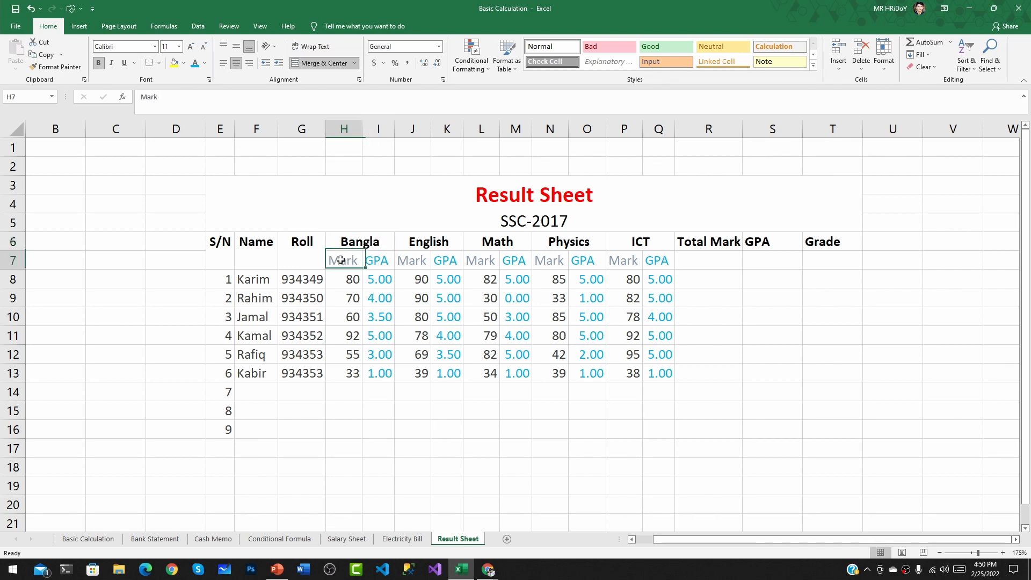
{"action": "left_click", "coordinate": [220, 249]}
{"action": "left_click_drag", "start_coordinate": [219, 249], "coordinate": [302, 256]}
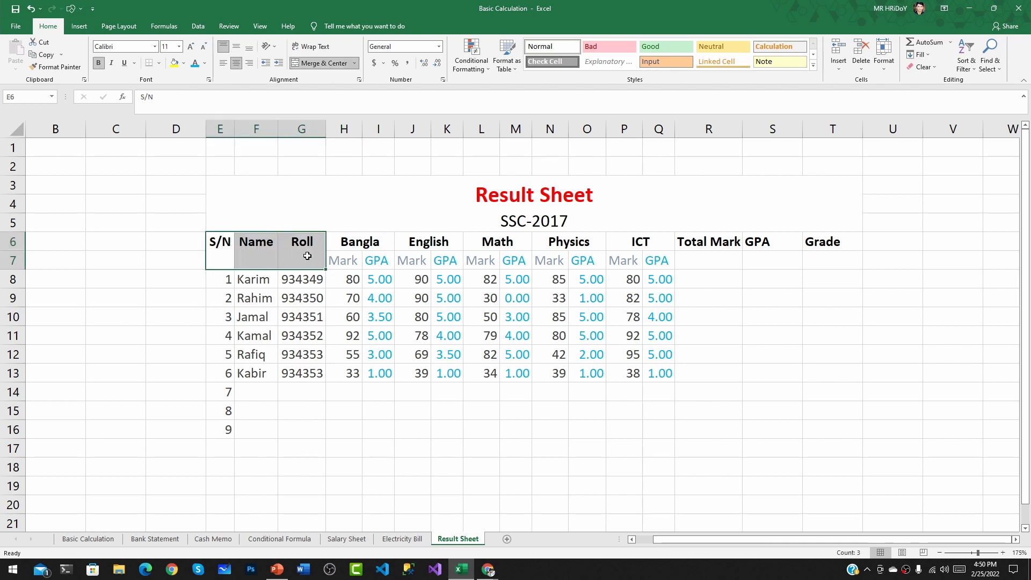
{"action": "left_click", "coordinate": [224, 245]}
{"action": "left_click_drag", "start_coordinate": [355, 243], "coordinate": [372, 255]}
{"action": "left_click", "coordinate": [380, 263]}
{"action": "left_click", "coordinate": [356, 266]}
{"action": "left_click", "coordinate": [366, 252]}
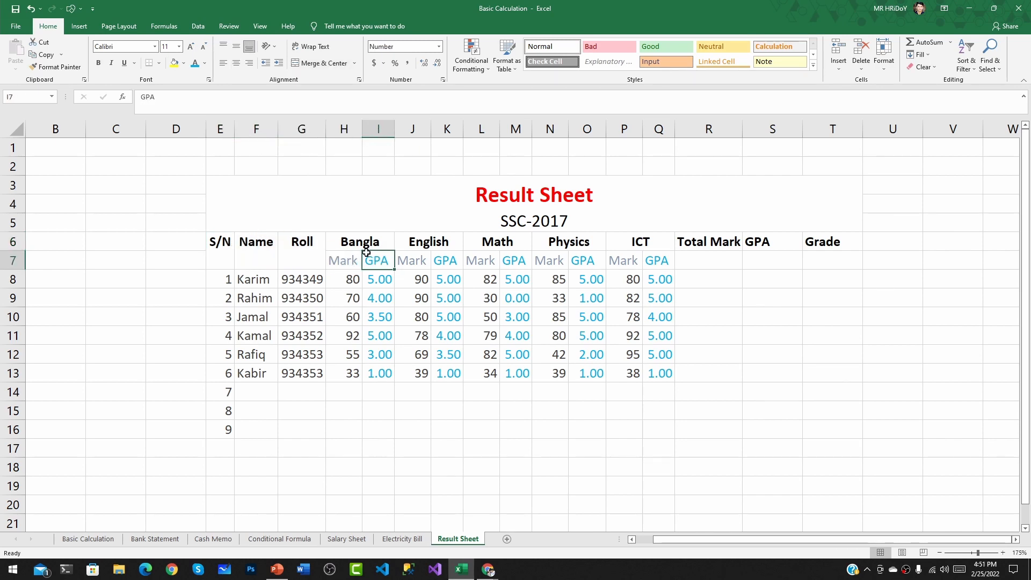
{"action": "left_click", "coordinate": [359, 245]}
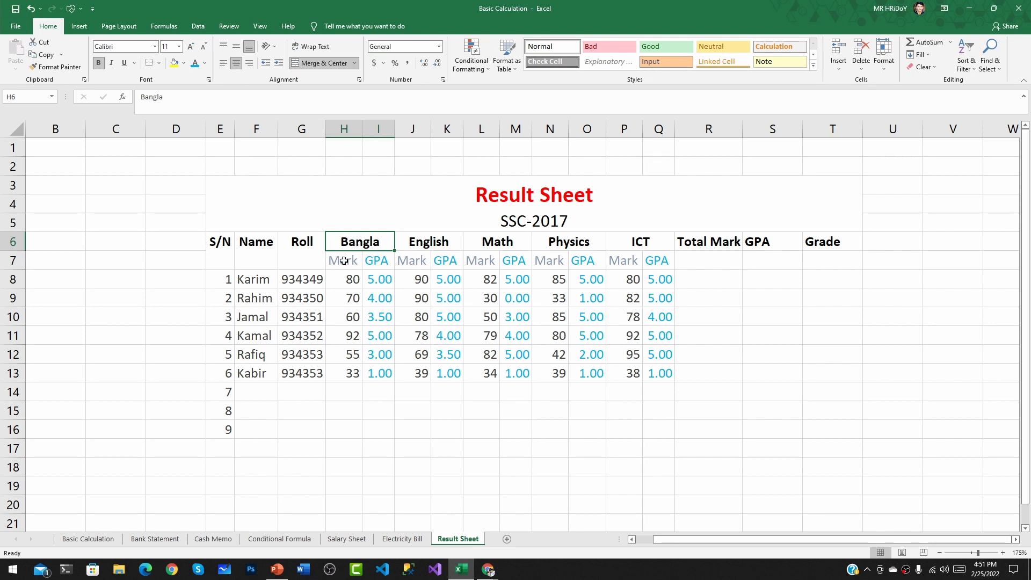
{"action": "left_click", "coordinate": [344, 262]}
{"action": "left_click", "coordinate": [375, 262]}
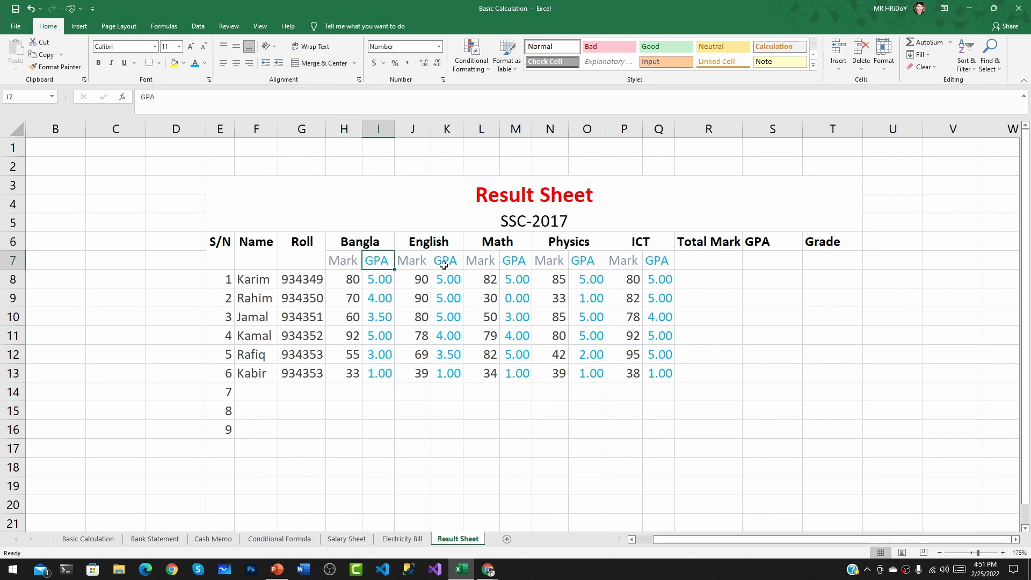
{"action": "left_click", "coordinate": [431, 244]}
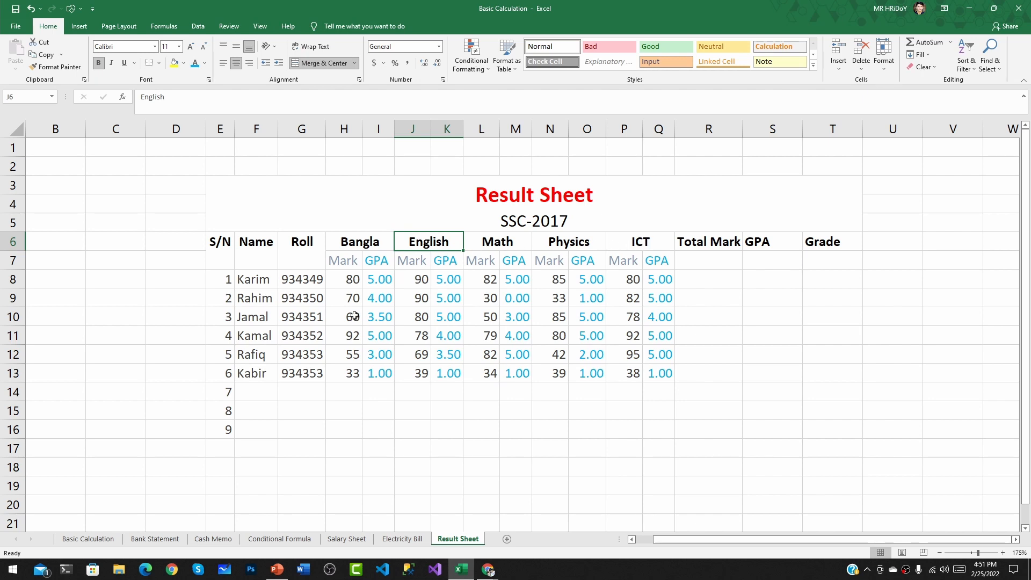
Examine the Mark and GPA values of all five subjects and the Total Mark, GPA and Grade columns.
{"action": "left_click", "coordinate": [355, 258]}
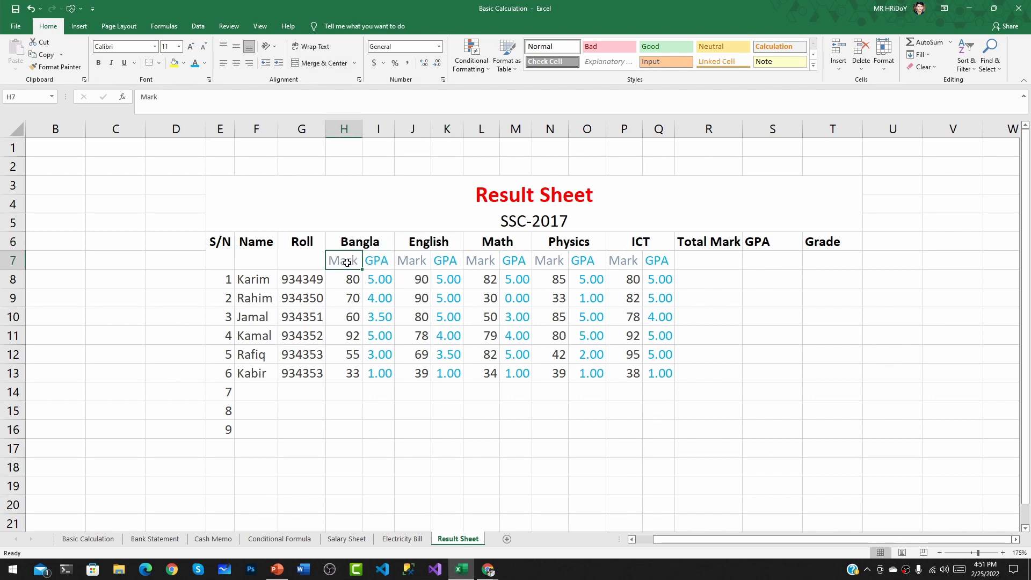
{"action": "left_click_drag", "start_coordinate": [346, 262], "coordinate": [371, 390]}
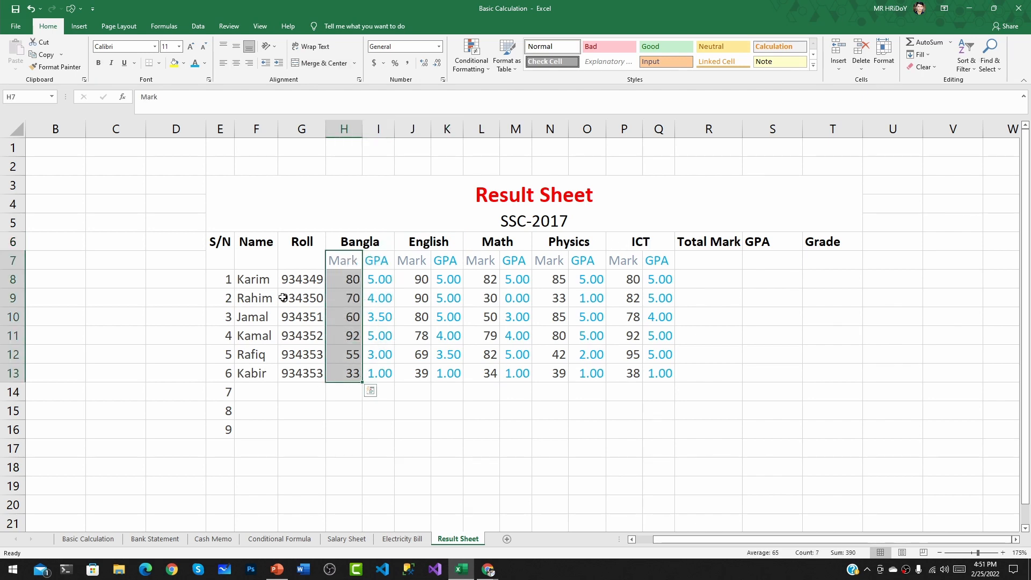
{"action": "left_click", "coordinate": [285, 276]}
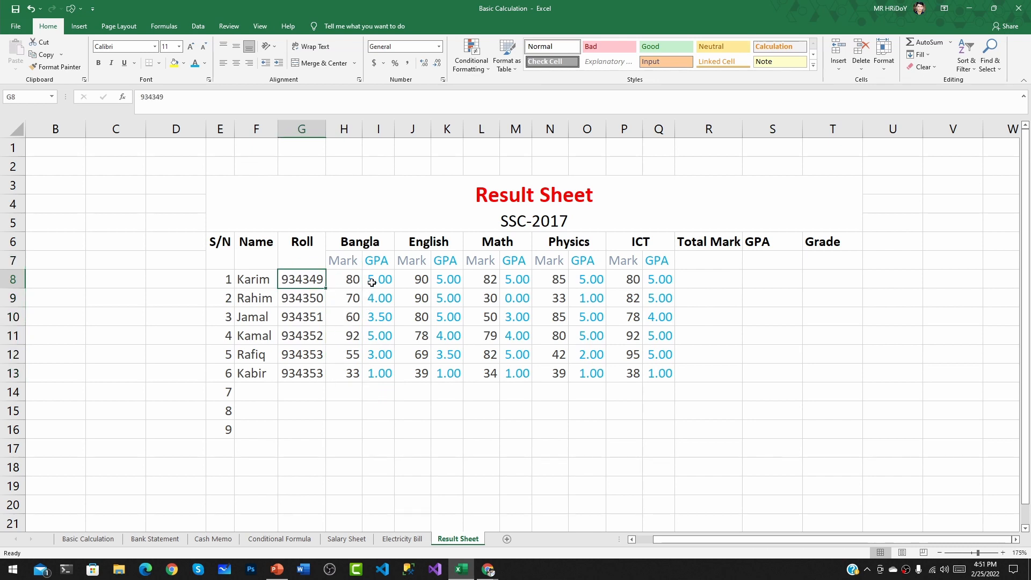
{"action": "left_click_drag", "start_coordinate": [382, 279], "coordinate": [379, 359]}
{"action": "left_click_drag", "start_coordinate": [455, 282], "coordinate": [455, 371]}
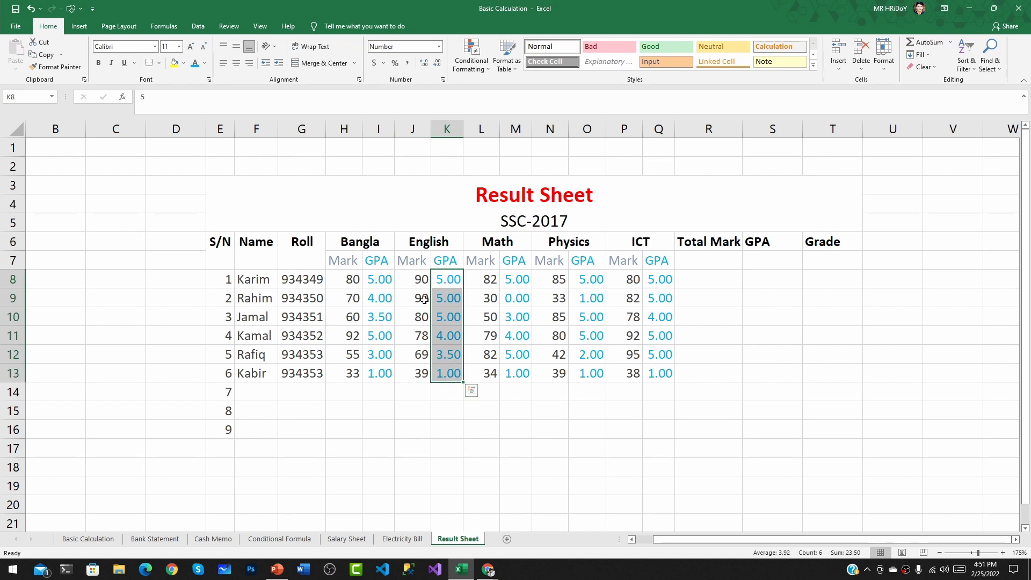
{"action": "left_click", "coordinate": [491, 281]}
{"action": "left_click_drag", "start_coordinate": [491, 277], "coordinate": [490, 371]}
{"action": "left_click_drag", "start_coordinate": [524, 280], "coordinate": [529, 371]}
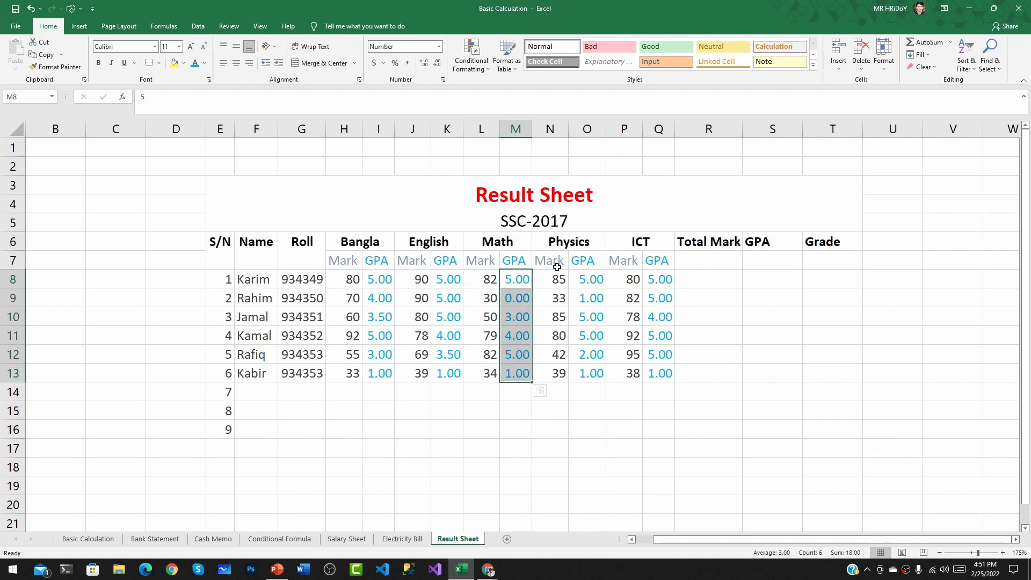
{"action": "left_click_drag", "start_coordinate": [557, 267], "coordinate": [560, 339]}
{"action": "left_click_drag", "start_coordinate": [589, 279], "coordinate": [595, 371]}
{"action": "left_click", "coordinate": [632, 276]}
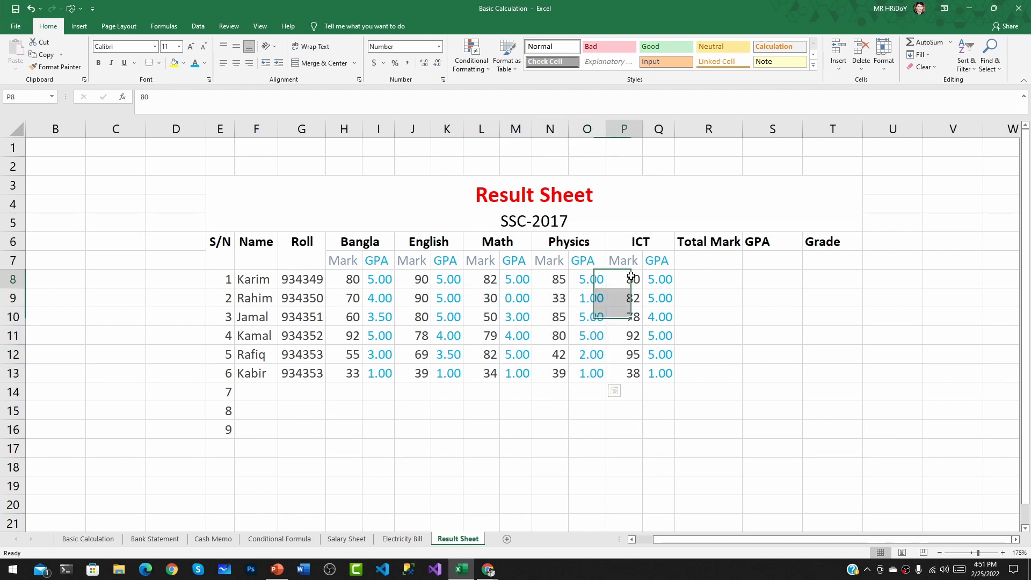
{"action": "left_click_drag", "start_coordinate": [659, 277], "coordinate": [655, 359]}
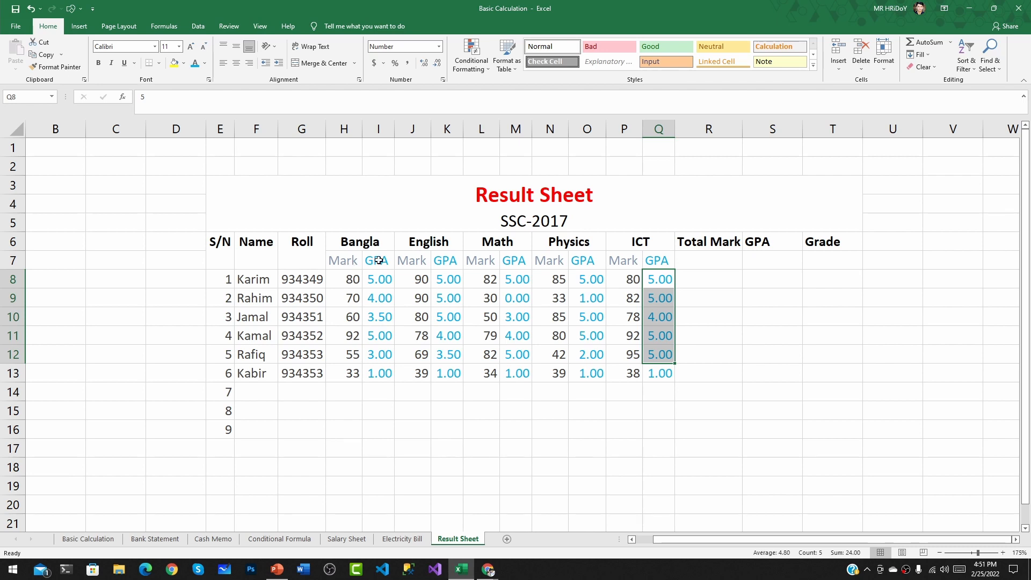
{"action": "left_click_drag", "start_coordinate": [381, 279], "coordinate": [382, 373]}
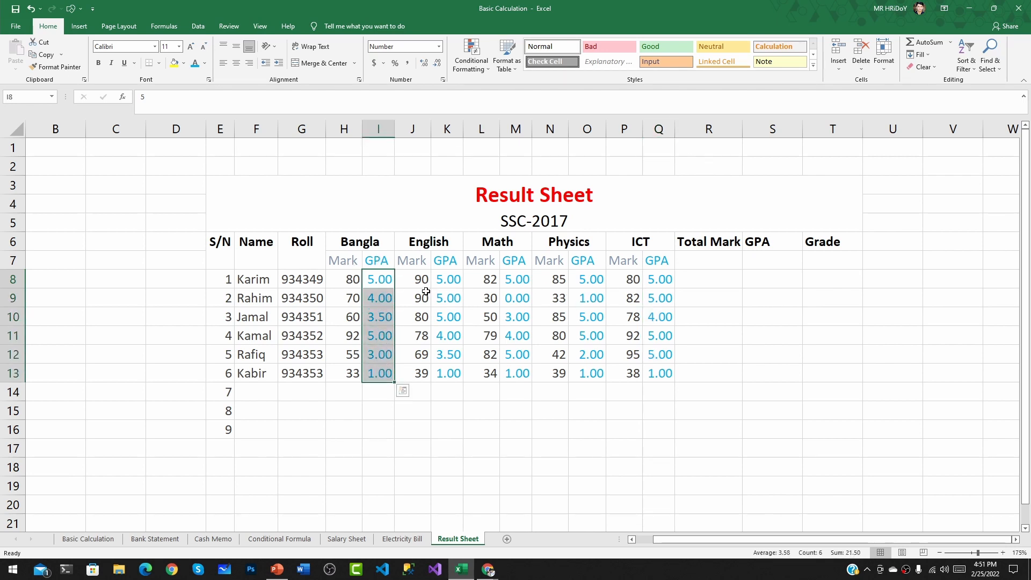
{"action": "left_click", "coordinate": [382, 279]}
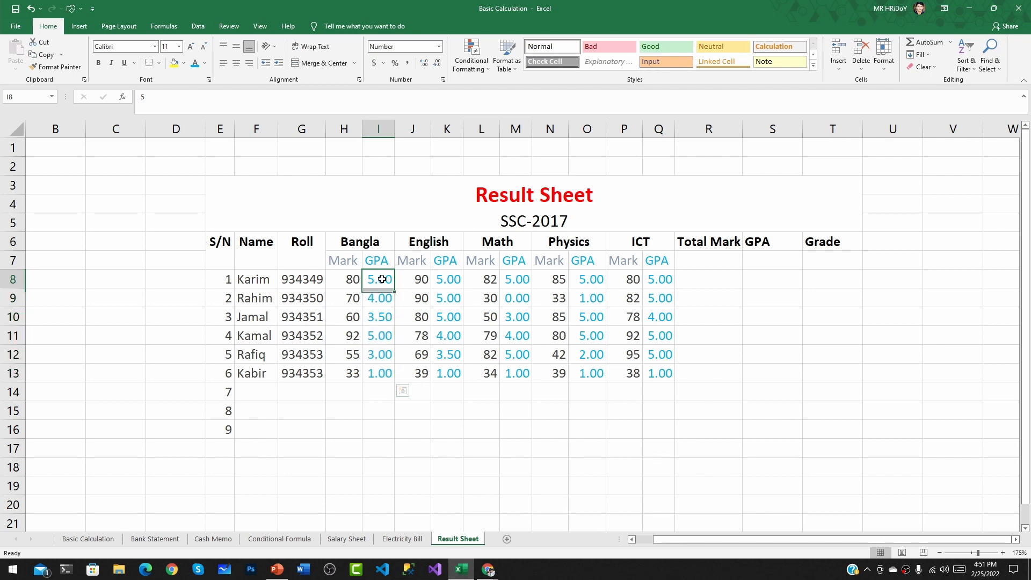
{"action": "left_click_drag", "start_coordinate": [726, 261], "coordinate": [727, 384]}
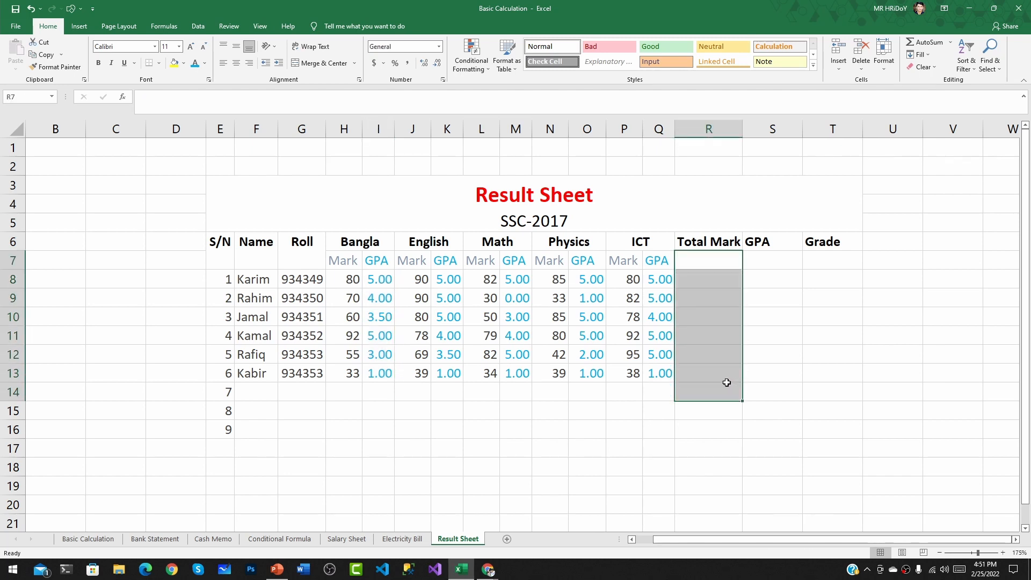
{"action": "left_click", "coordinate": [756, 264]}
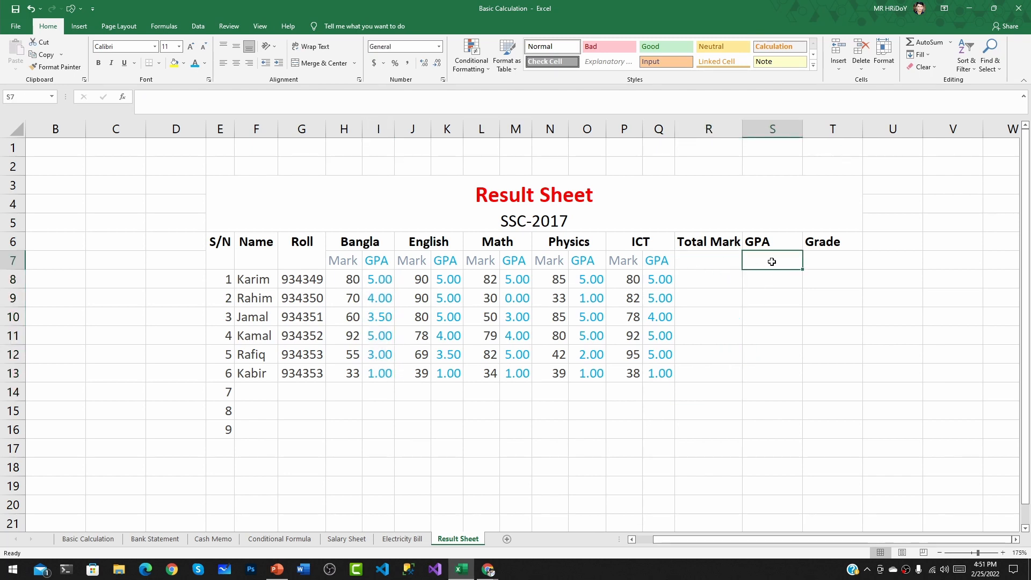
{"action": "left_click_drag", "start_coordinate": [771, 262], "coordinate": [773, 375]}
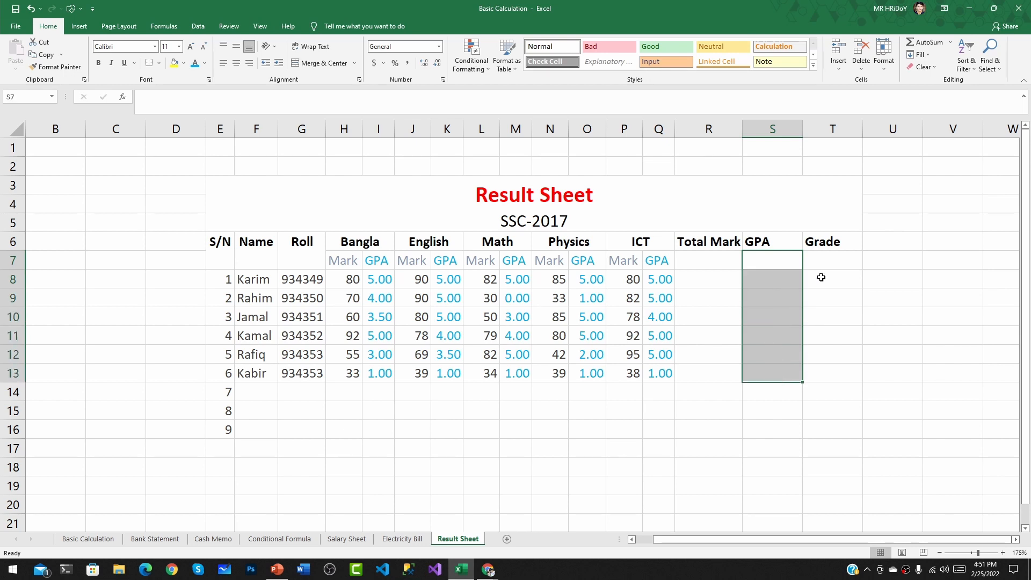
{"action": "left_click_drag", "start_coordinate": [831, 262], "coordinate": [827, 371]}
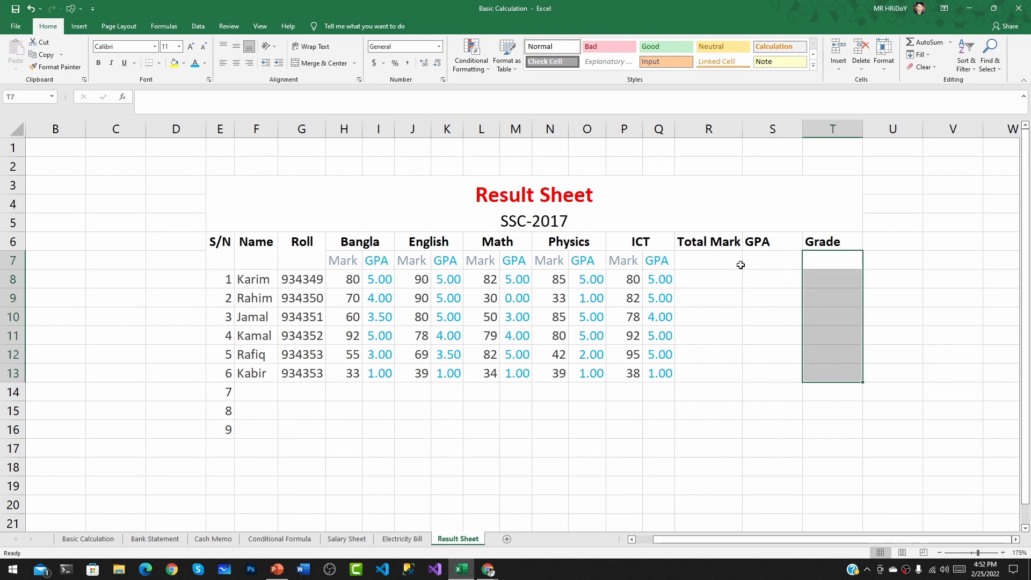
Change the header in S6 to "Total GPA" and widen column S slightly to fit it.
{"action": "left_click", "coordinate": [812, 242]}
{"action": "left_click", "coordinate": [767, 242]}
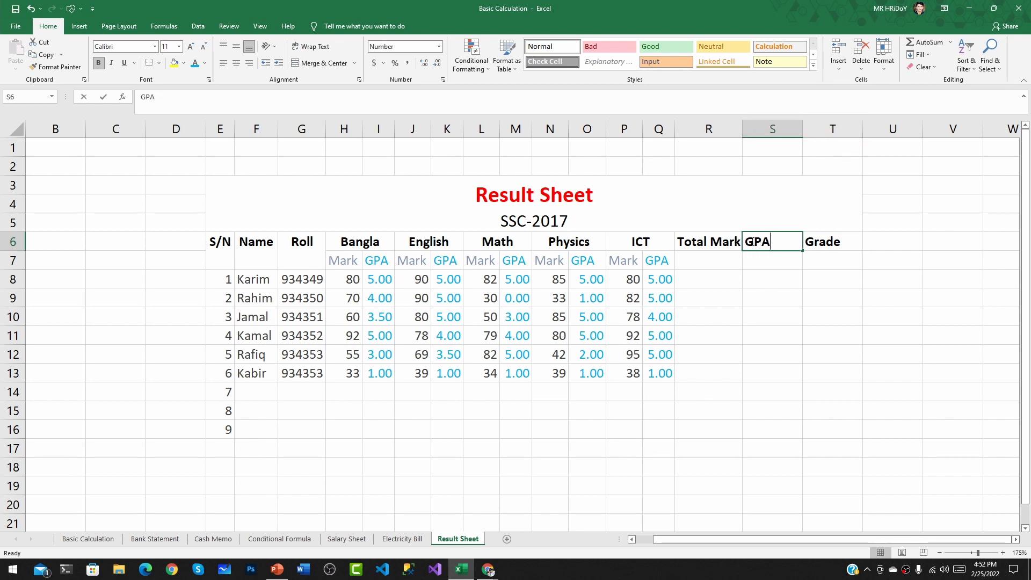
{"action": "double_click", "coordinate": [752, 242]}
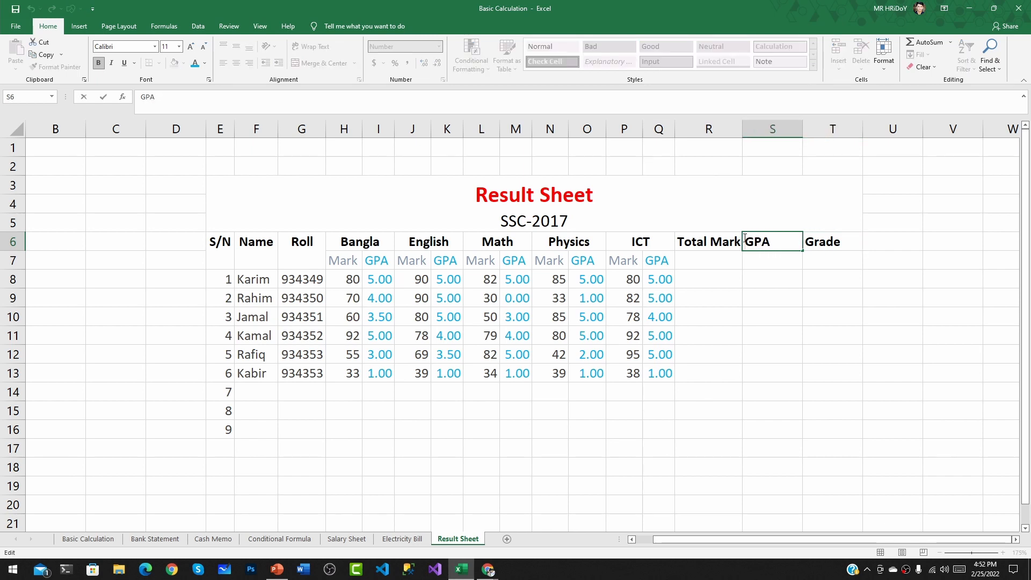
{"action": "type", "text": "Total"}
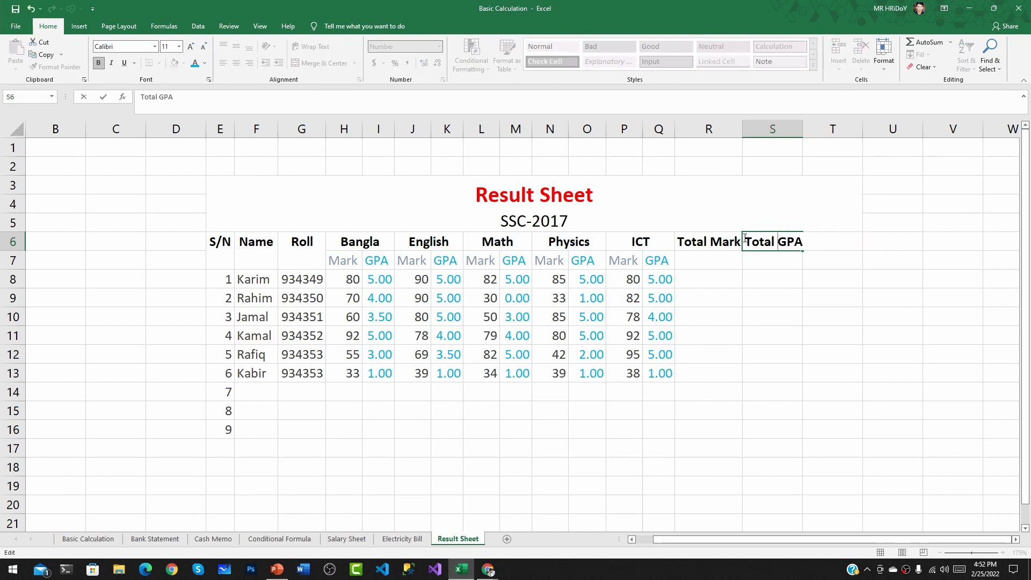
{"action": "left_click", "coordinate": [802, 169]}
{"action": "left_click_drag", "start_coordinate": [803, 134], "coordinate": [805, 136]}
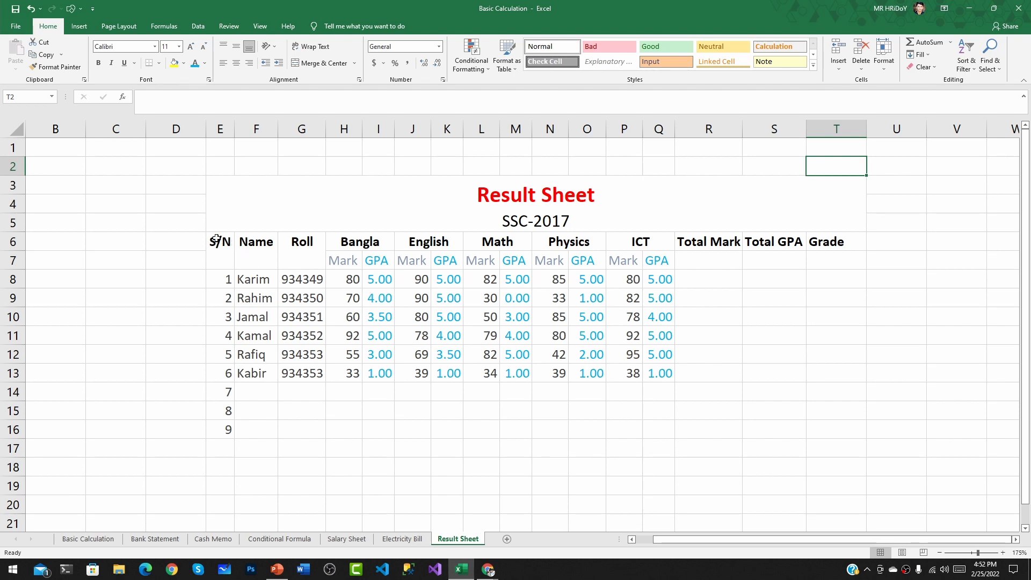
{"action": "left_click_drag", "start_coordinate": [221, 242], "coordinate": [704, 373]}
{"action": "left_click", "coordinate": [702, 264]}
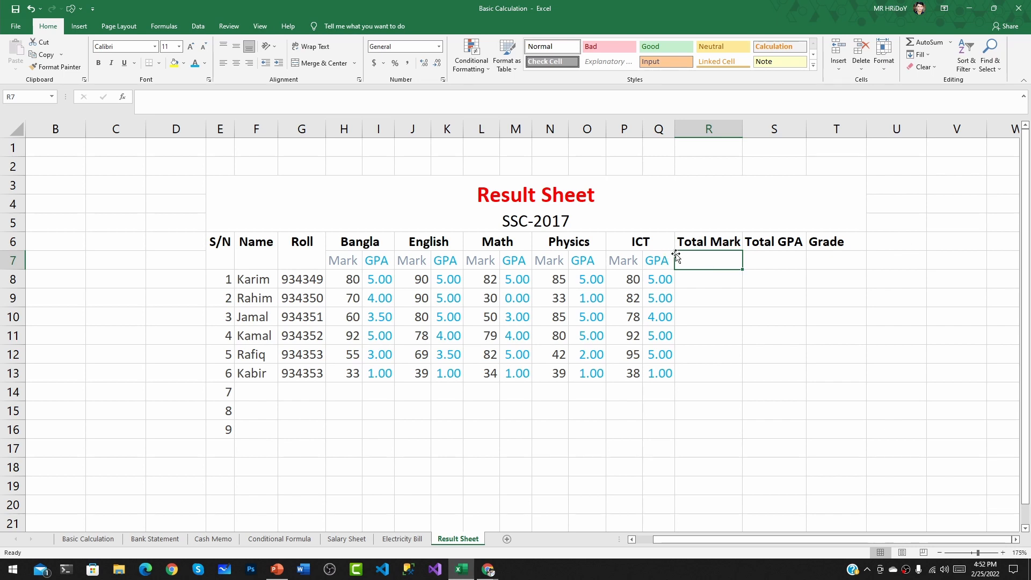
{"action": "left_click", "coordinate": [697, 282]}
{"action": "double_click", "coordinate": [697, 283]}
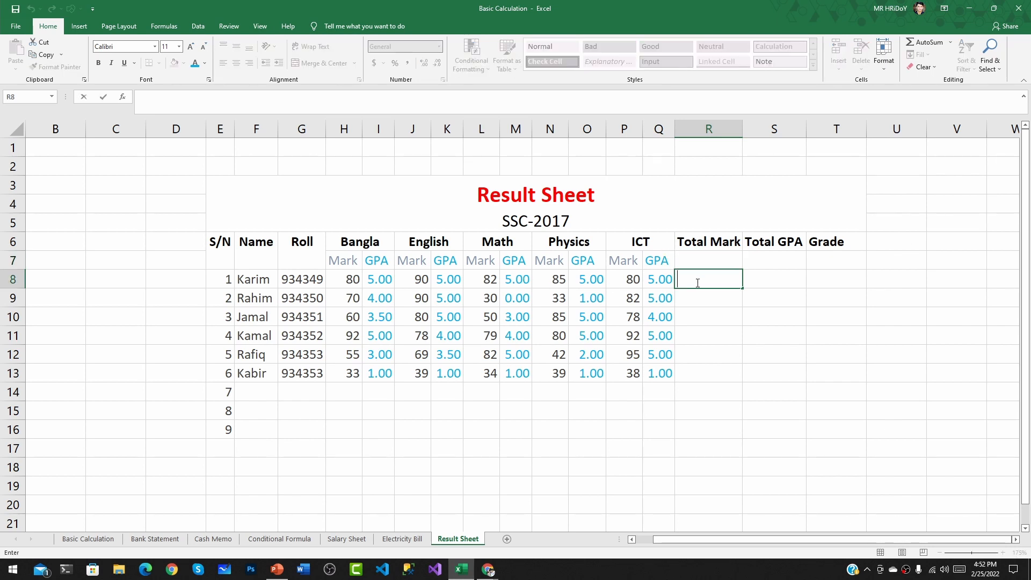
{"action": "type", "text": "="}
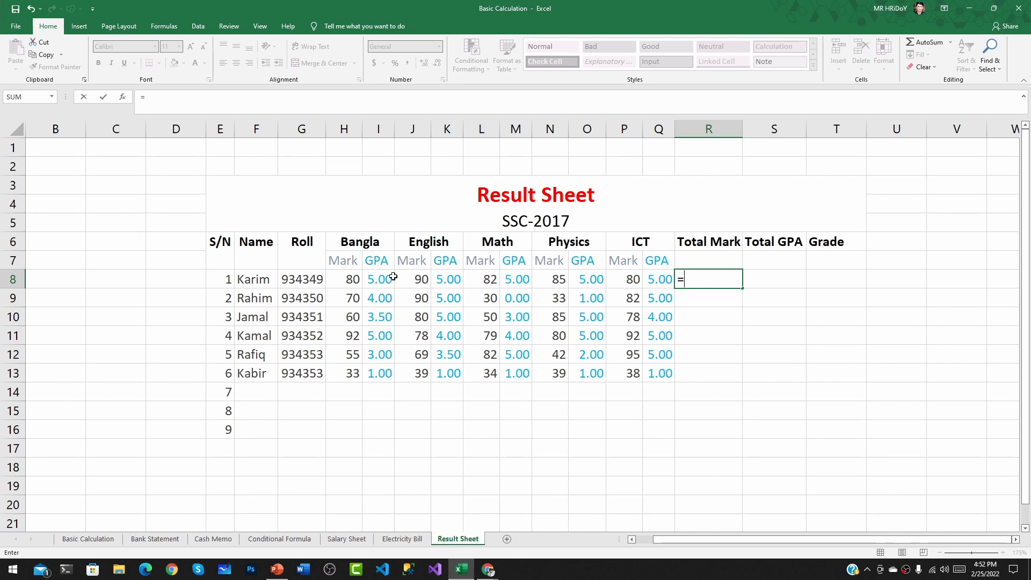
{"action": "left_click", "coordinate": [686, 278]}
{"action": "left_click", "coordinate": [723, 300]}
{"action": "double_click", "coordinate": [704, 281]}
{"action": "key", "text": "Escape"}
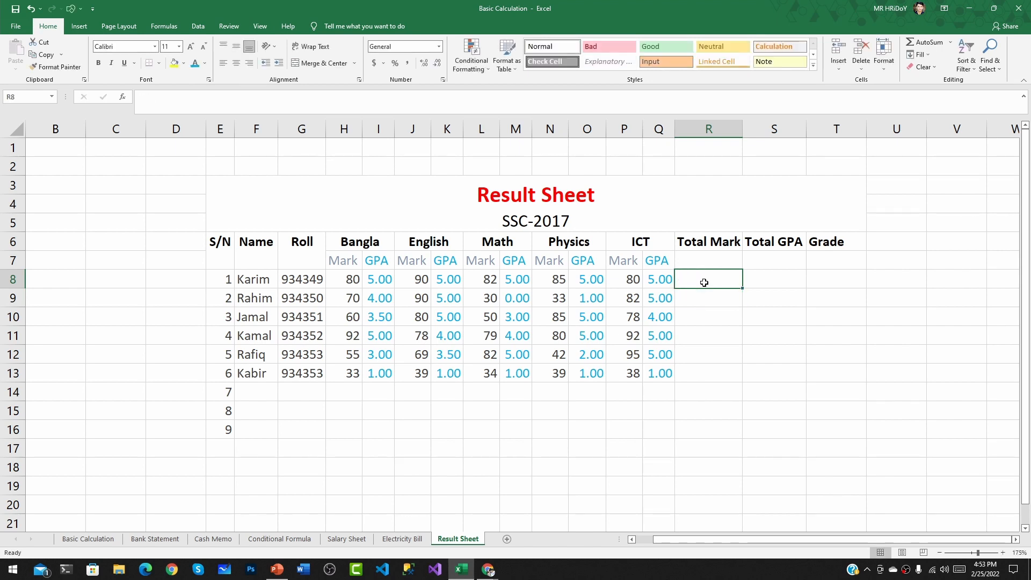
Enter the formula =(H8+J8+L8+N8+P8) in R8 to add up the first student's five subject marks.
{"action": "double_click", "coordinate": [701, 279]}
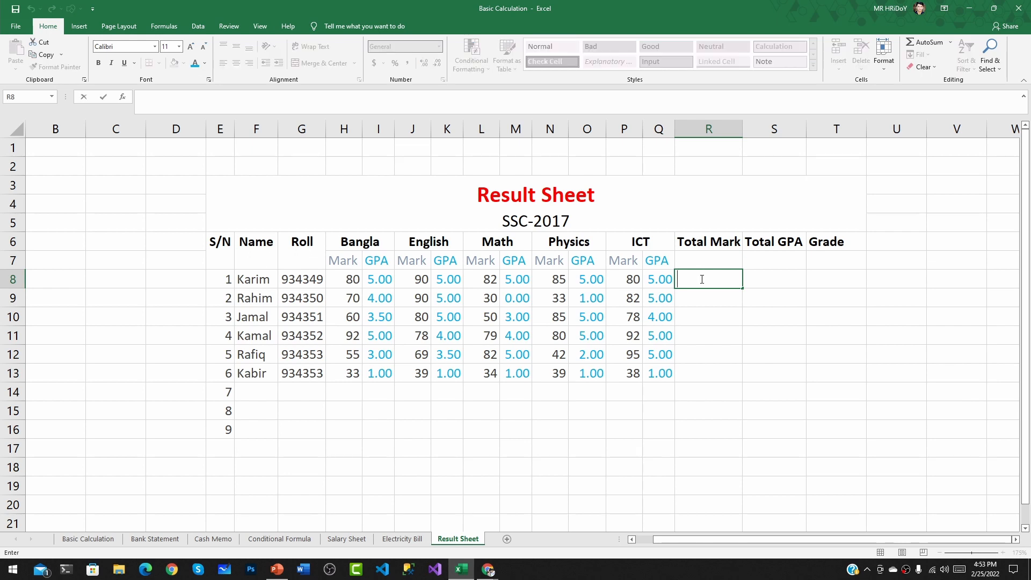
{"action": "type", "text": "=("}
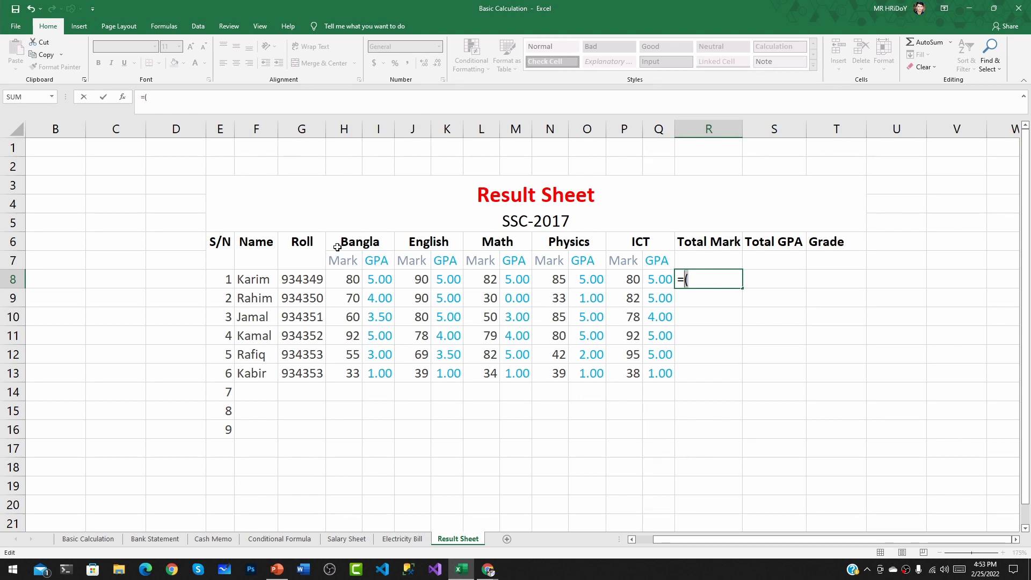
{"action": "key", "text": "BackSpace"}
{"action": "left_click", "coordinate": [349, 279]}
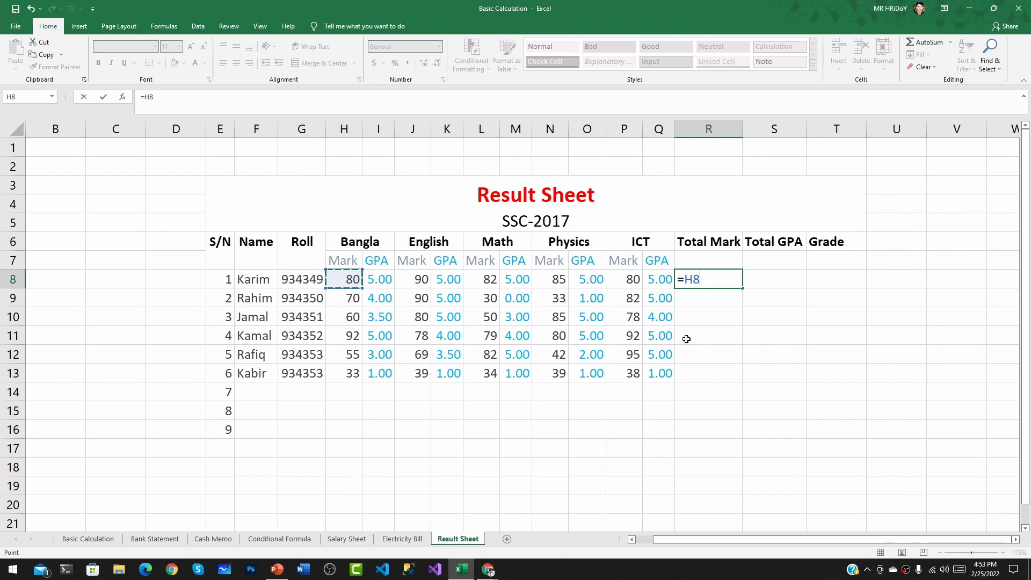
{"action": "key", "text": "BackSpace"}
{"action": "key", "text": "BackSpace"}
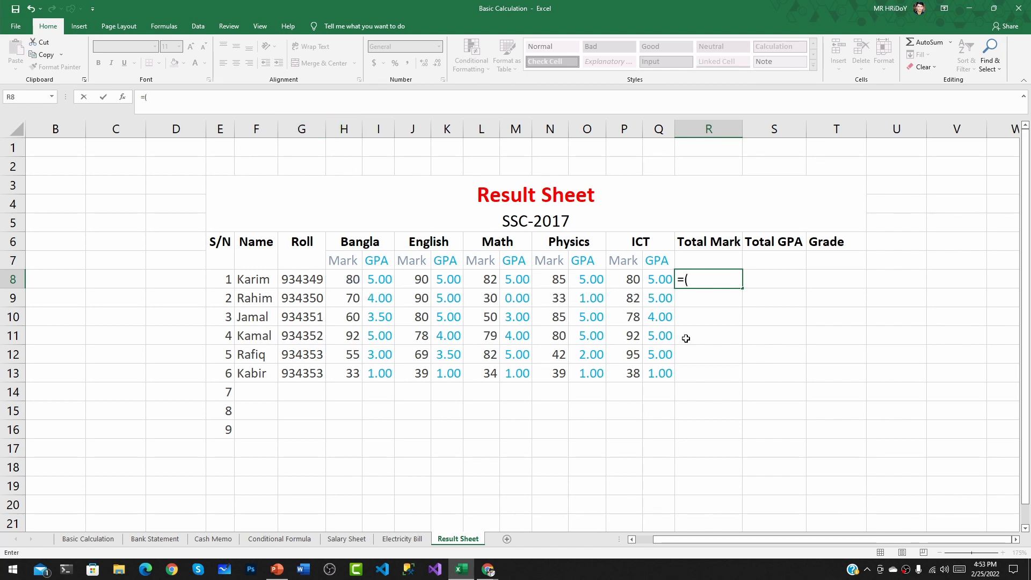
{"action": "type", "text": "(H8"}
{"action": "key", "text": "BackSpace"}
{"action": "key", "text": "BackSpace"}
{"action": "type", "text": "H8"}
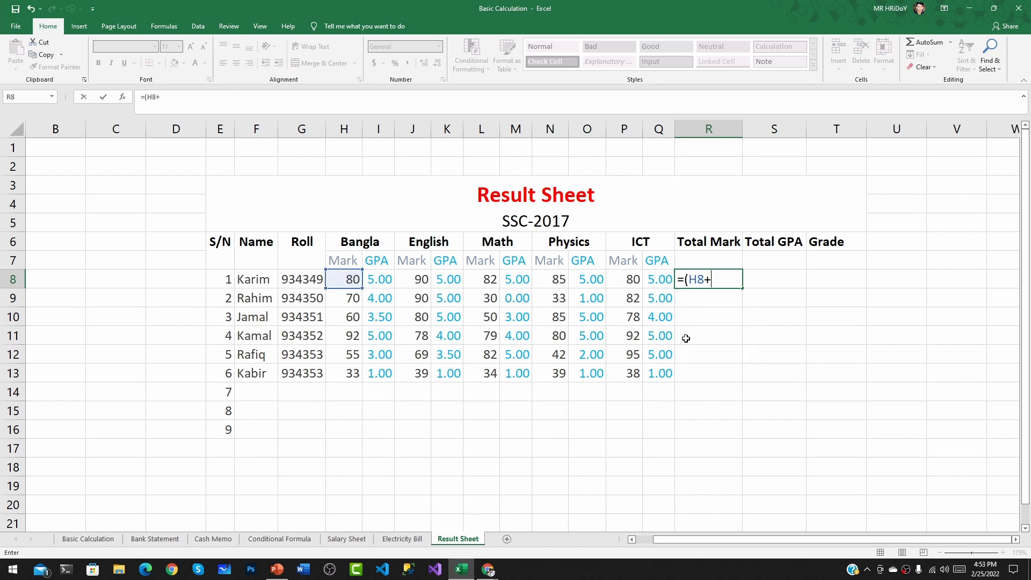
{"action": "type", "text": "+J8+"}
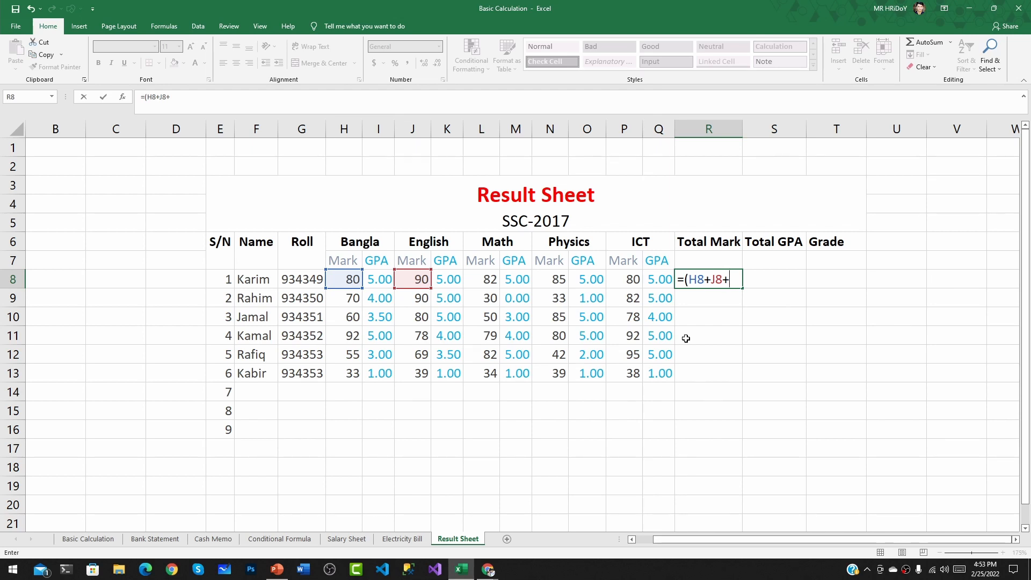
{"action": "type", "text": "L8+"}
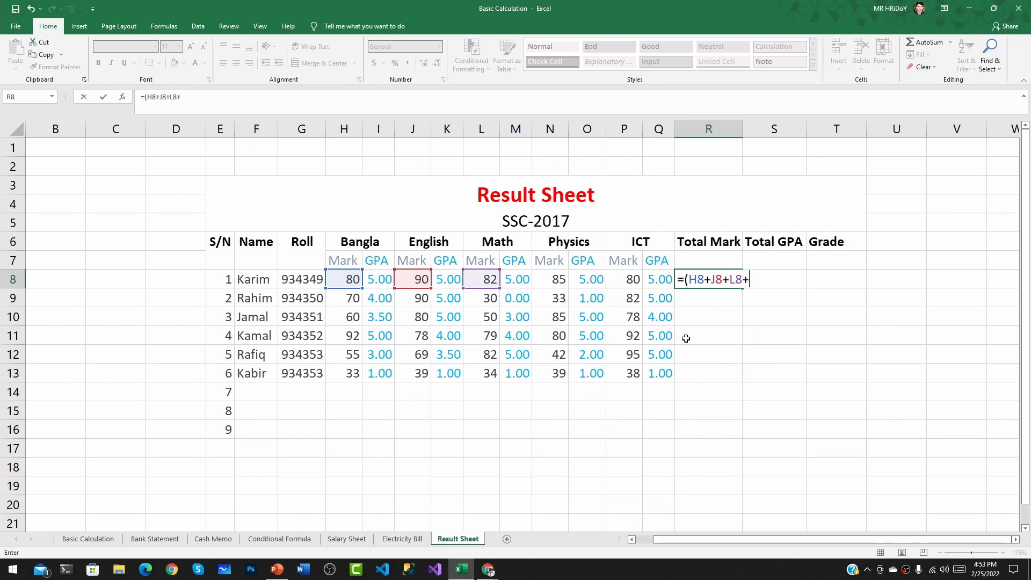
{"action": "type", "text": "N8+"}
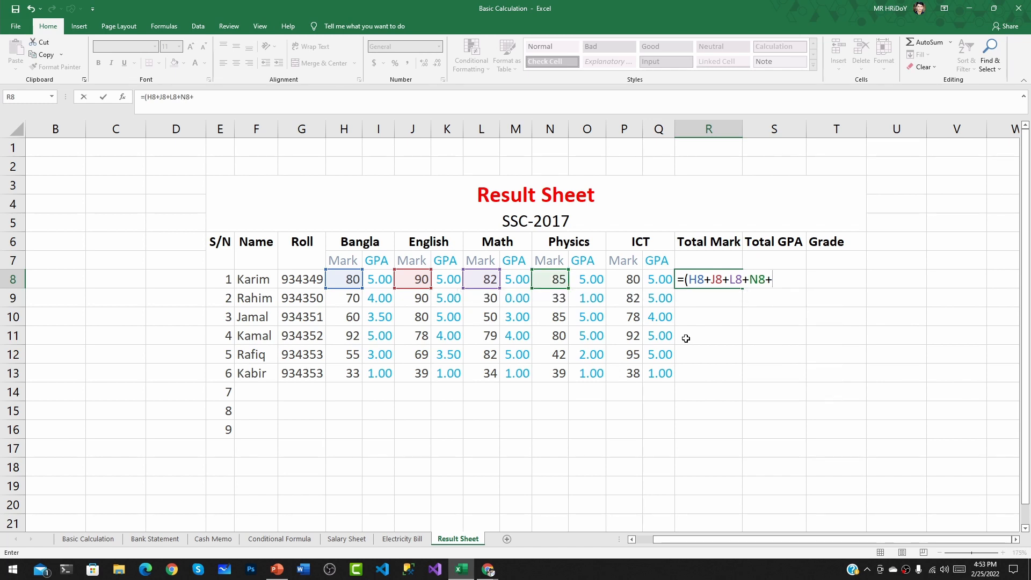
{"action": "type", "text": "["}
{"action": "key", "text": "BackSpace"}
{"action": "type", "text": "P8)"}
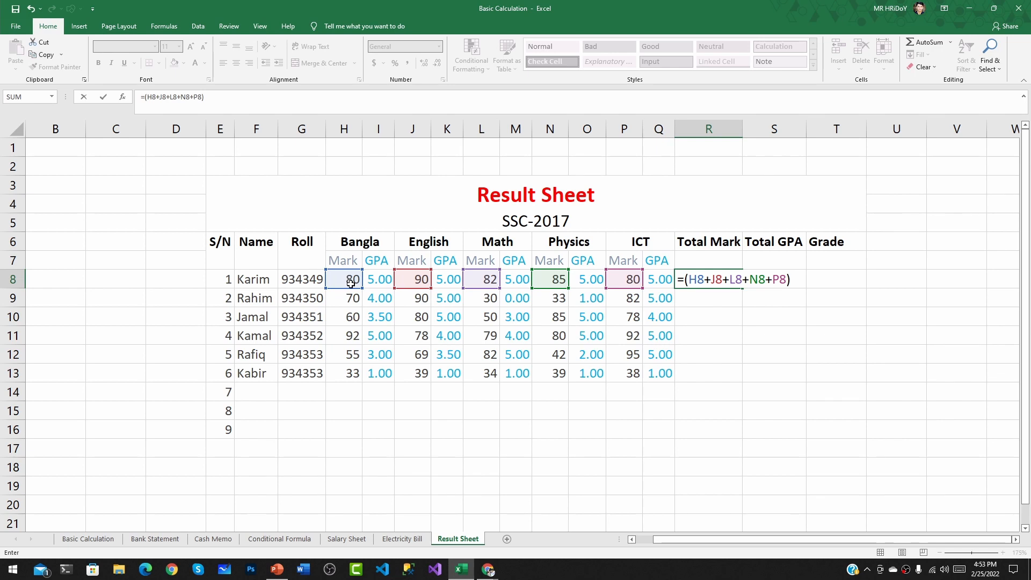
{"action": "left_click", "coordinate": [804, 283]}
{"action": "key", "text": "Return"}
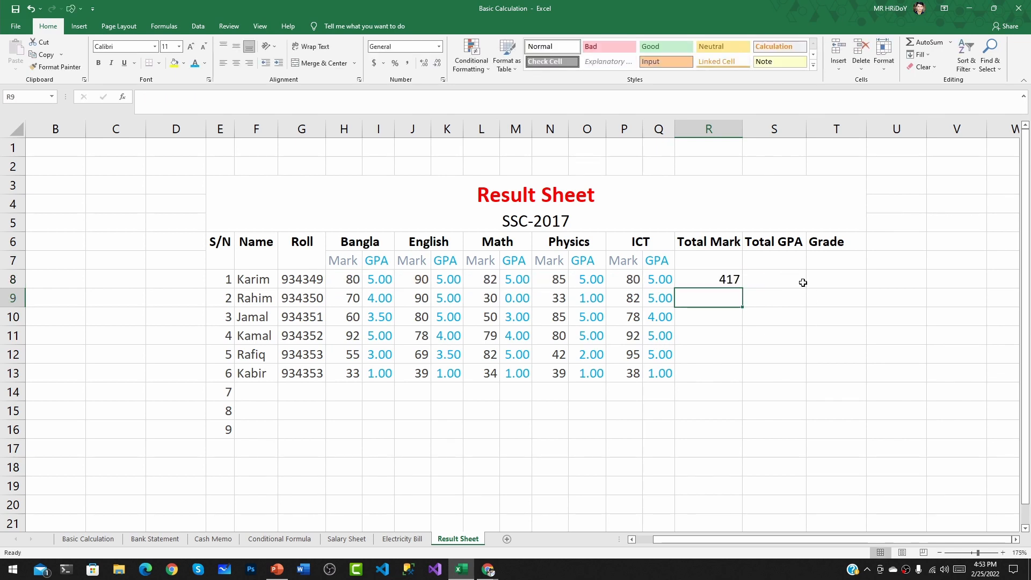
Fill the Total Mark formula from R8 down to R13 and check the filled cells.
{"action": "left_click", "coordinate": [719, 280]}
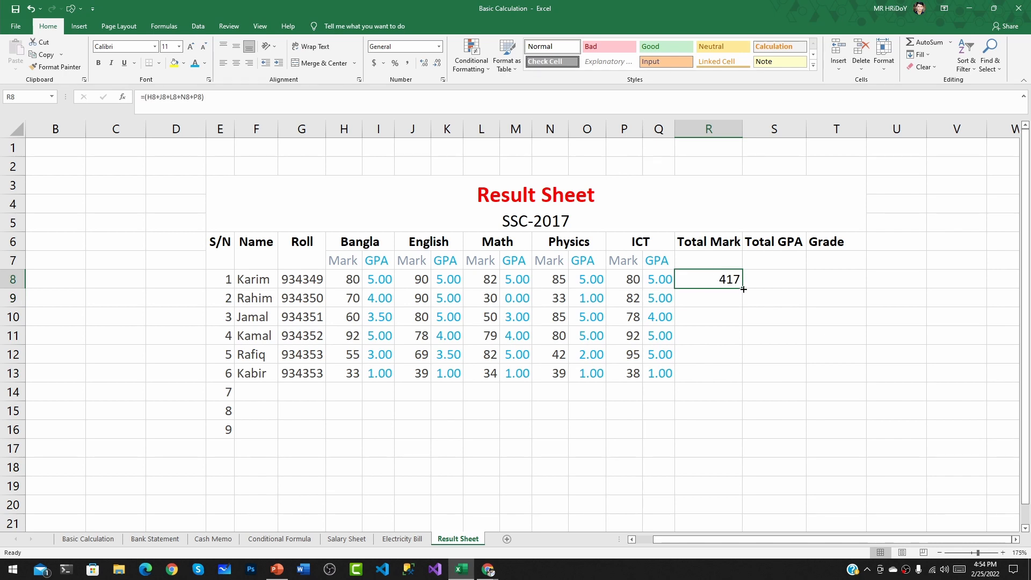
{"action": "left_click_drag", "start_coordinate": [743, 289], "coordinate": [741, 374]}
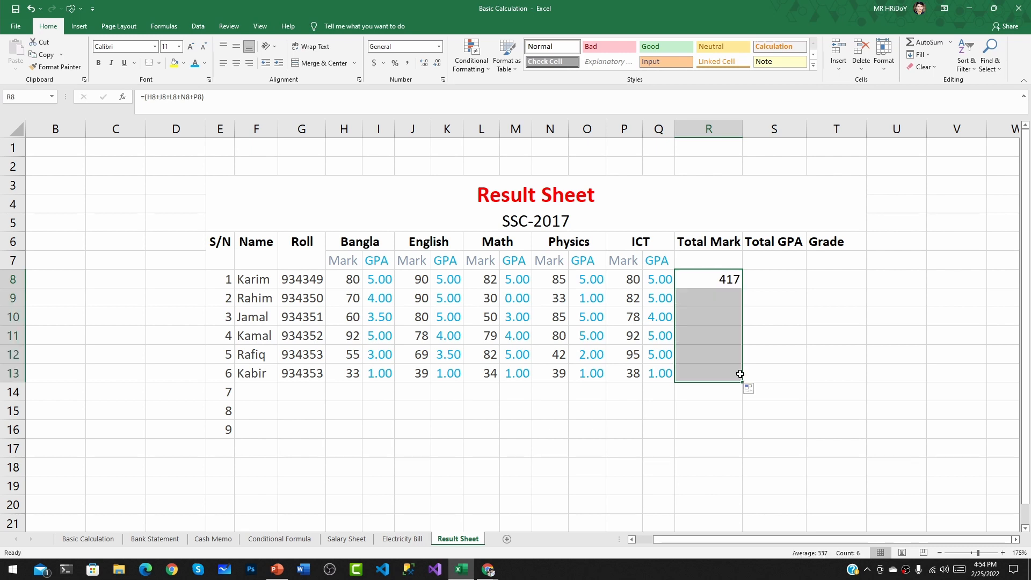
{"action": "left_click", "coordinate": [716, 281]}
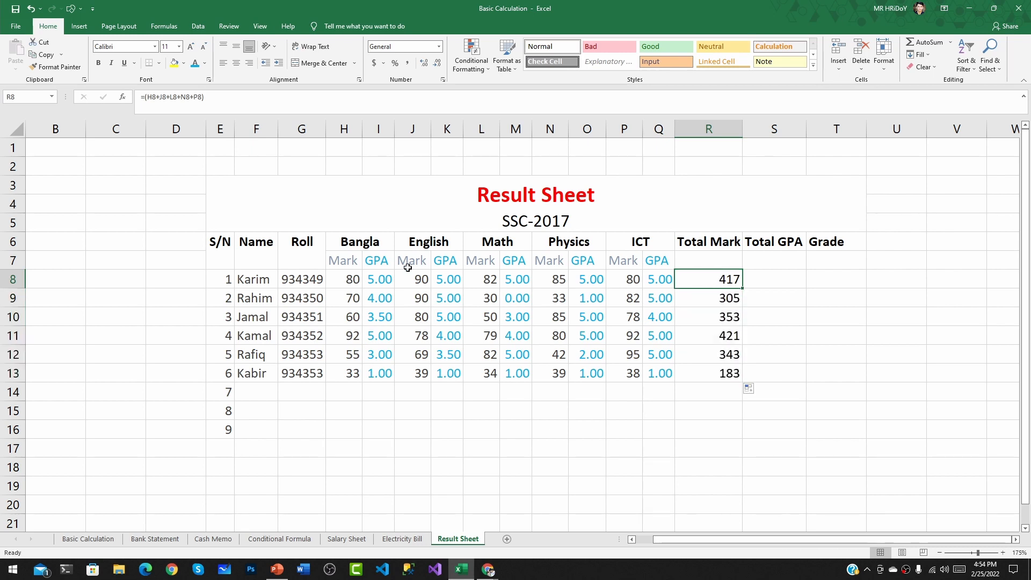
{"action": "left_click", "coordinate": [248, 275]}
{"action": "left_click", "coordinate": [714, 278]}
{"action": "left_click", "coordinate": [725, 318]}
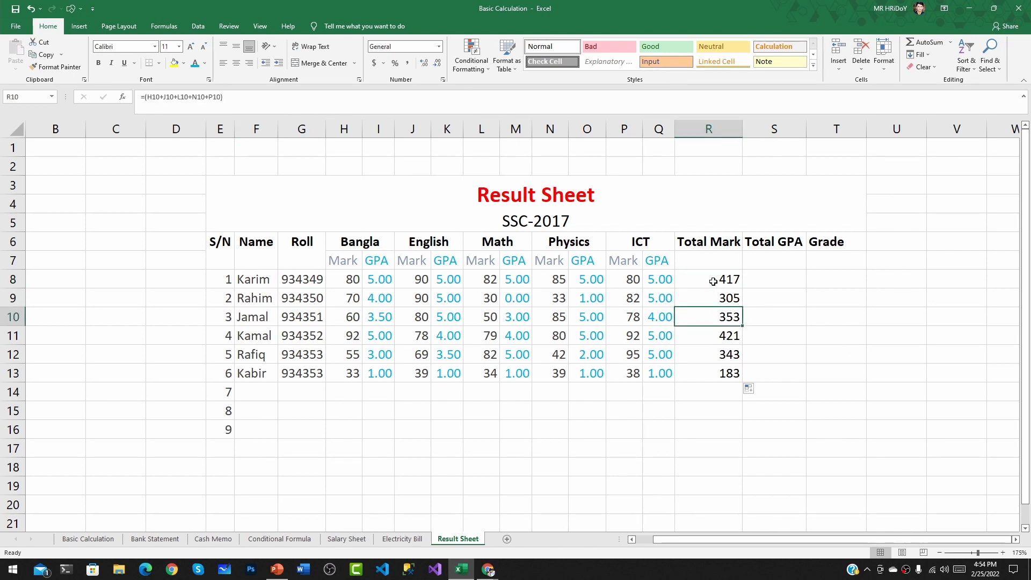
Examine the five subject headers from Bangla to ICT and the Total GPA cells S8:S13.
{"action": "left_click", "coordinate": [754, 277]}
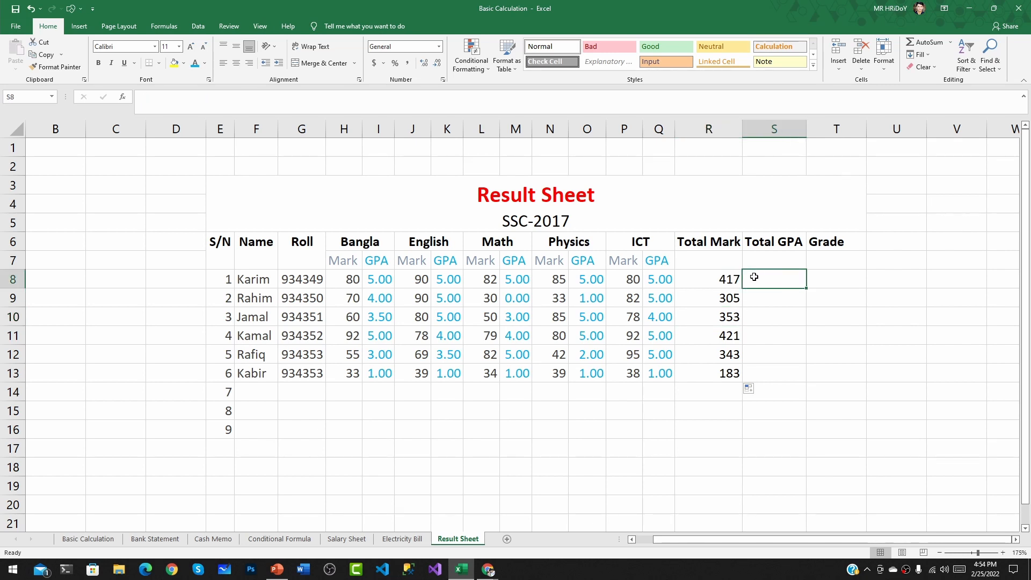
{"action": "double_click", "coordinate": [766, 276]}
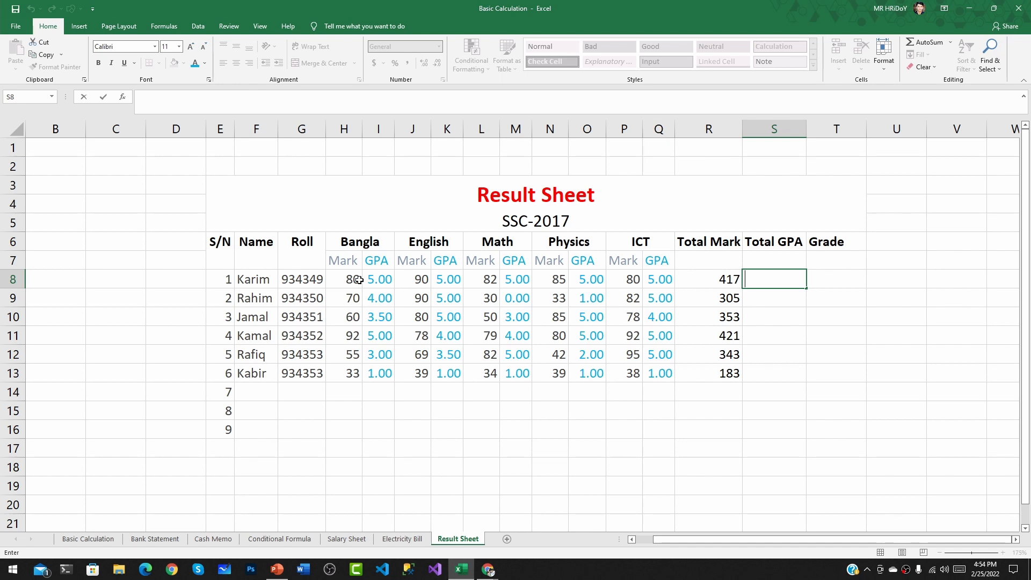
{"action": "left_click", "coordinate": [352, 243]}
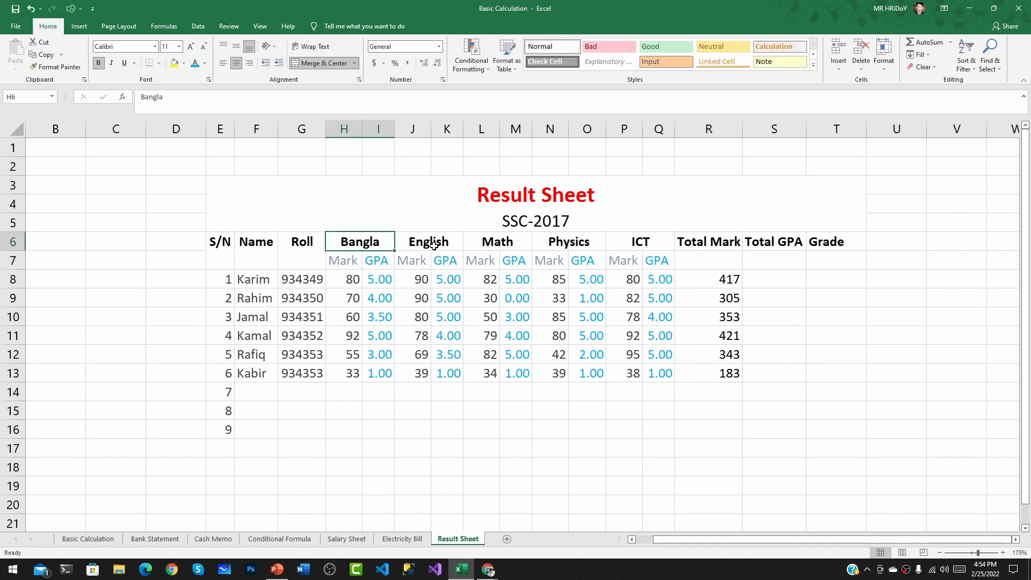
{"action": "left_click", "coordinate": [434, 245]}
{"action": "left_click", "coordinate": [507, 244]}
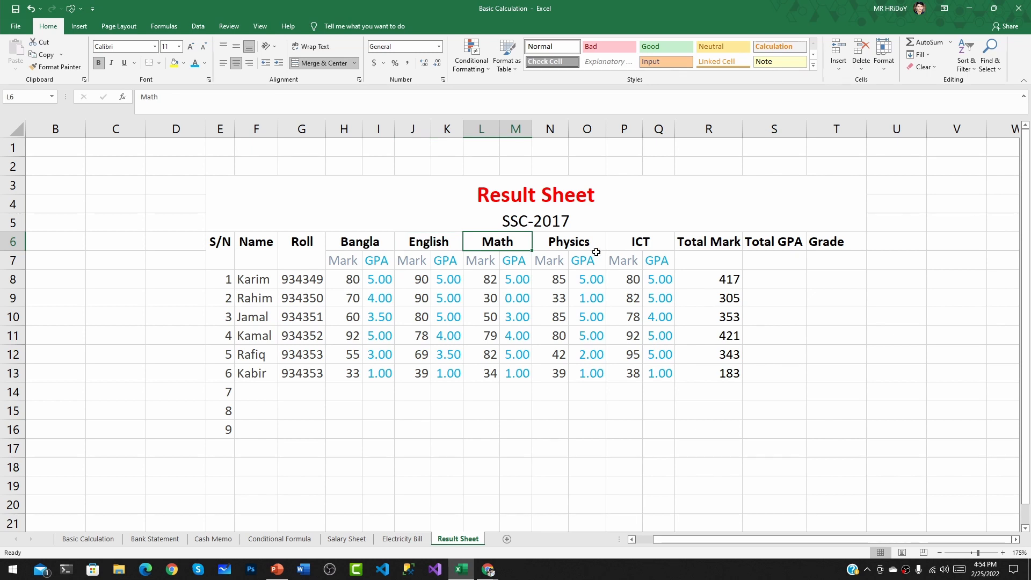
{"action": "left_click", "coordinate": [595, 250]}
{"action": "left_click", "coordinate": [656, 245]}
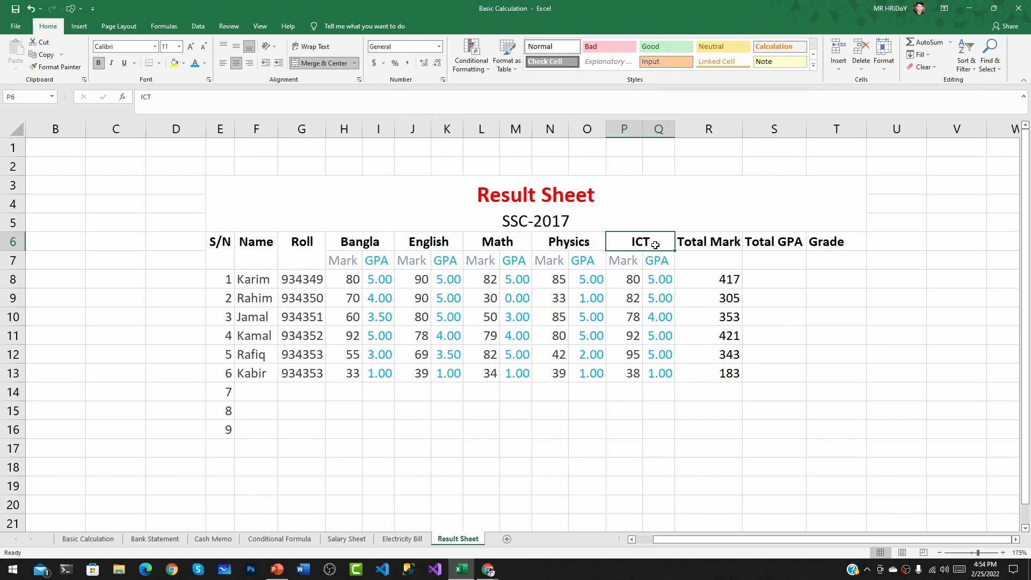
{"action": "left_click_drag", "start_coordinate": [773, 279], "coordinate": [780, 368]}
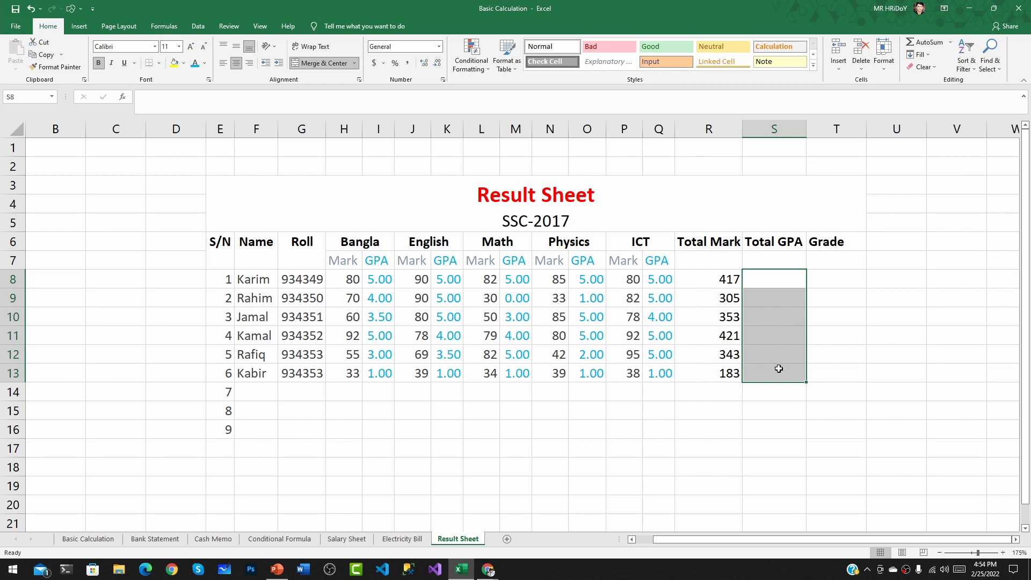
Begin the first student's Total GPA formula in S8 with the IF function, =IF(.
{"action": "left_click", "coordinate": [766, 279]}
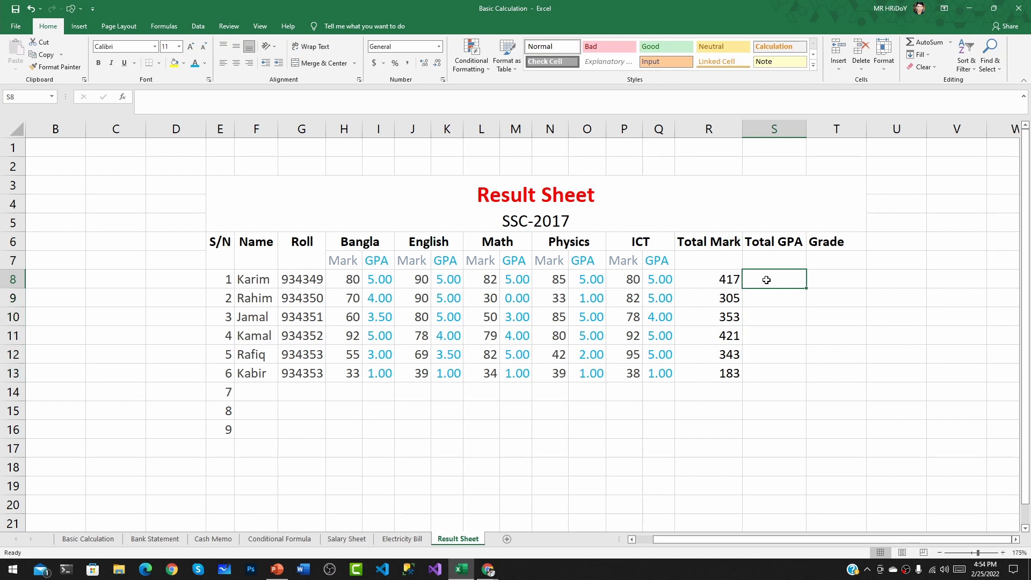
{"action": "double_click", "coordinate": [767, 280]}
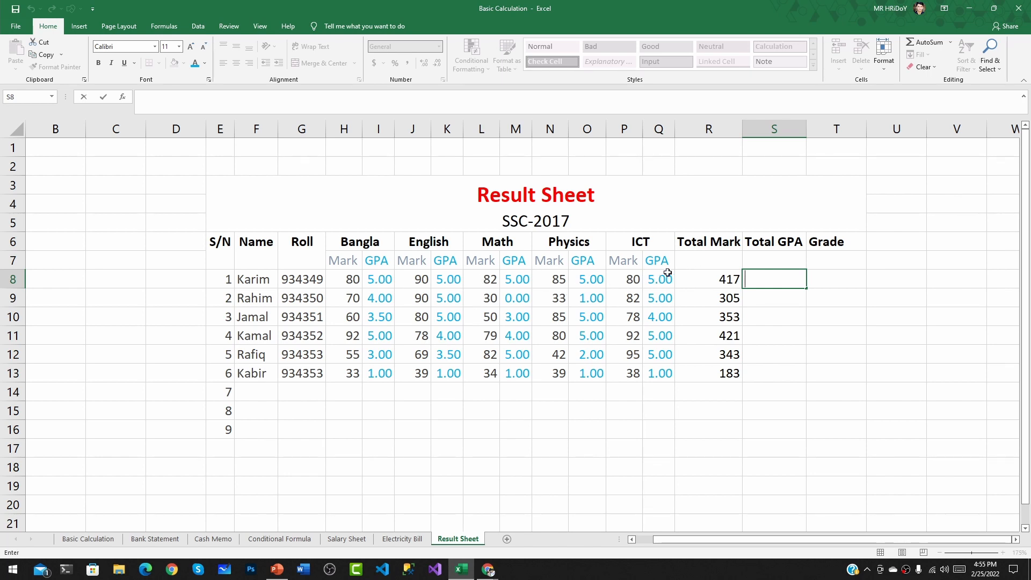
{"action": "left_click", "coordinate": [768, 282]}
{"action": "type", "text": "="}
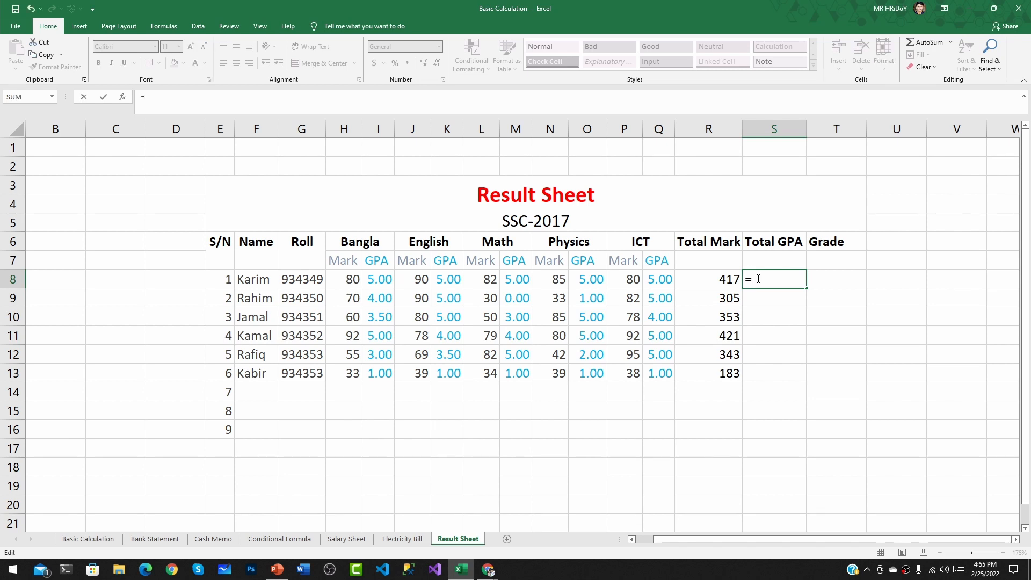
{"action": "type", "text": "IF("}
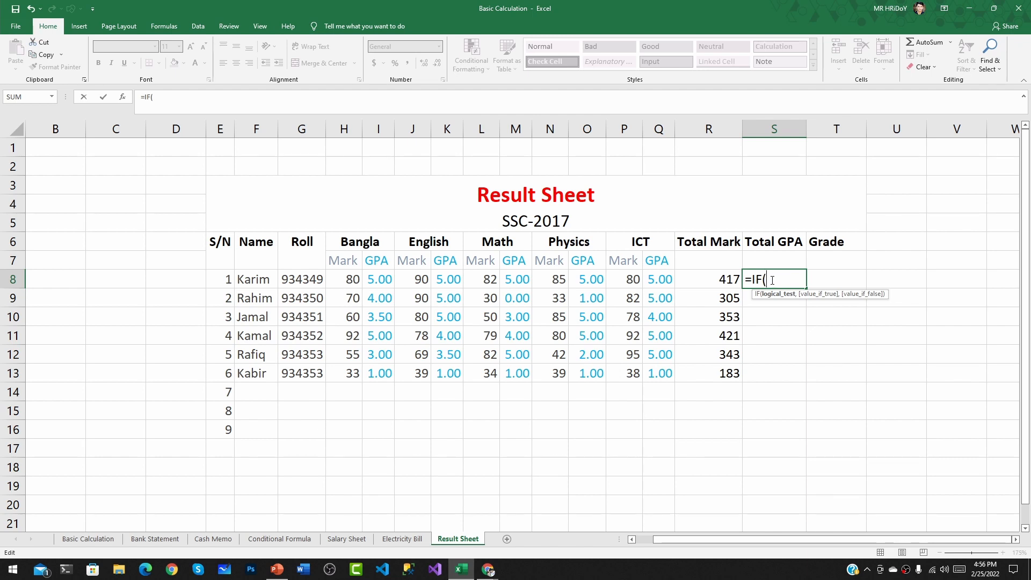
{"action": "type", "text": "m"}
{"action": "key", "text": "BackSpace"}
{"action": "type", "text": "MI"}
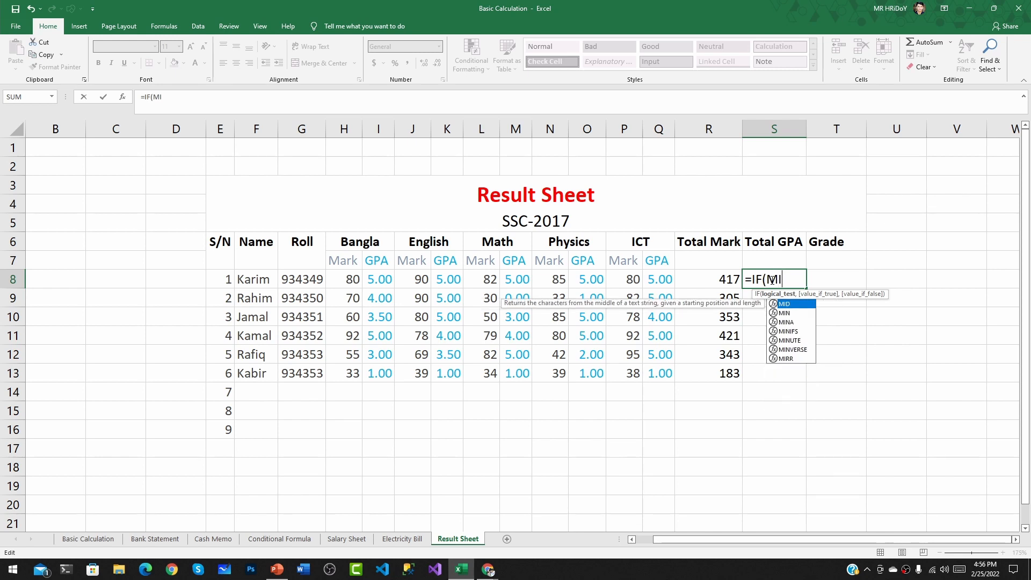
{"action": "type", "text": "N("}
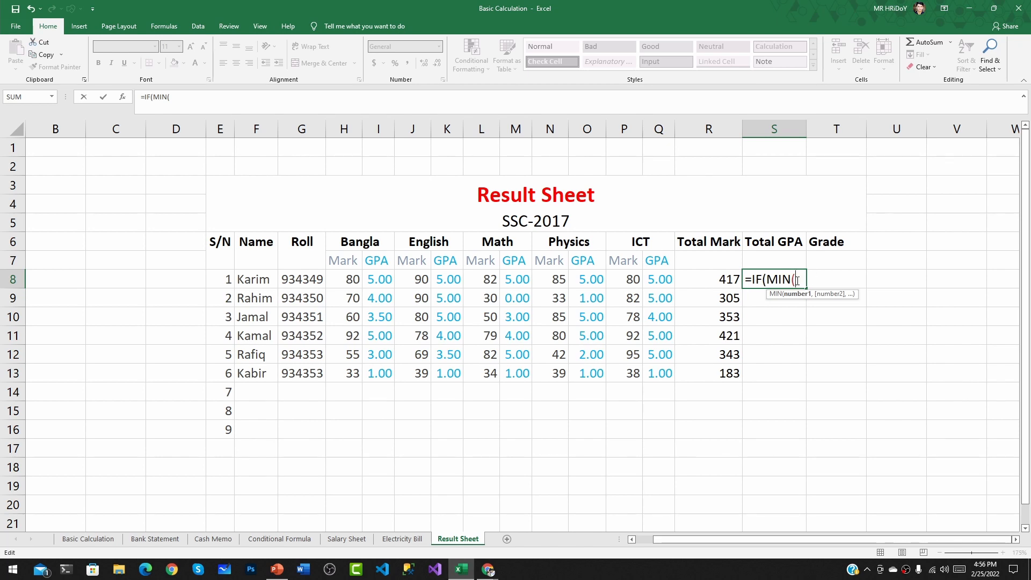
{"action": "key", "text": "BackSpace"}
{"action": "key", "text": "BackSpace"}
{"action": "key", "text": "BackSpace"}
{"action": "key", "text": "BackSpace"}
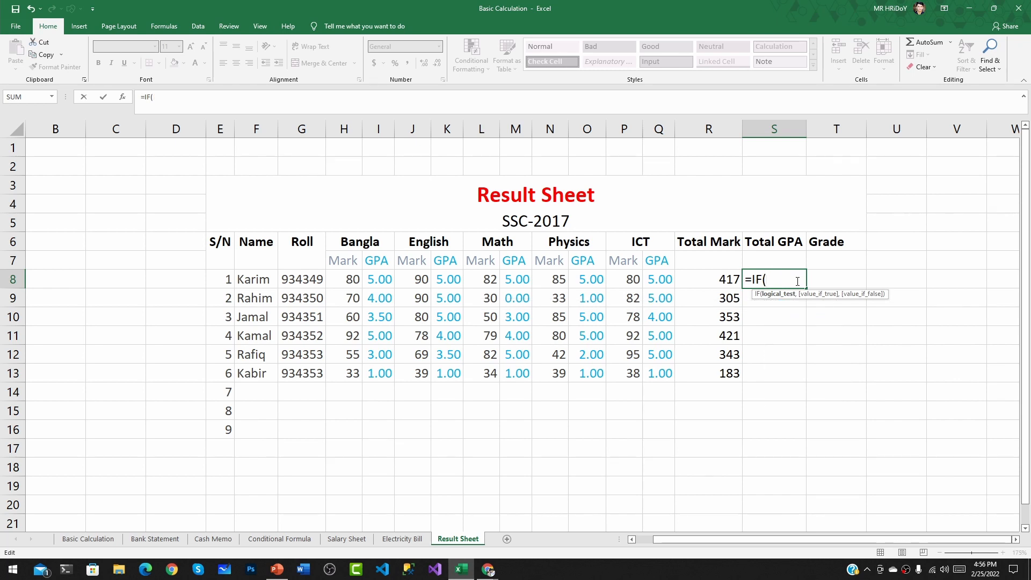
Nest MIN(I8,K8,M8,O8,Q8) in S8's IF formula to take the lowest of the first student's five subject GPAs.
{"action": "type", "text": "MI"}
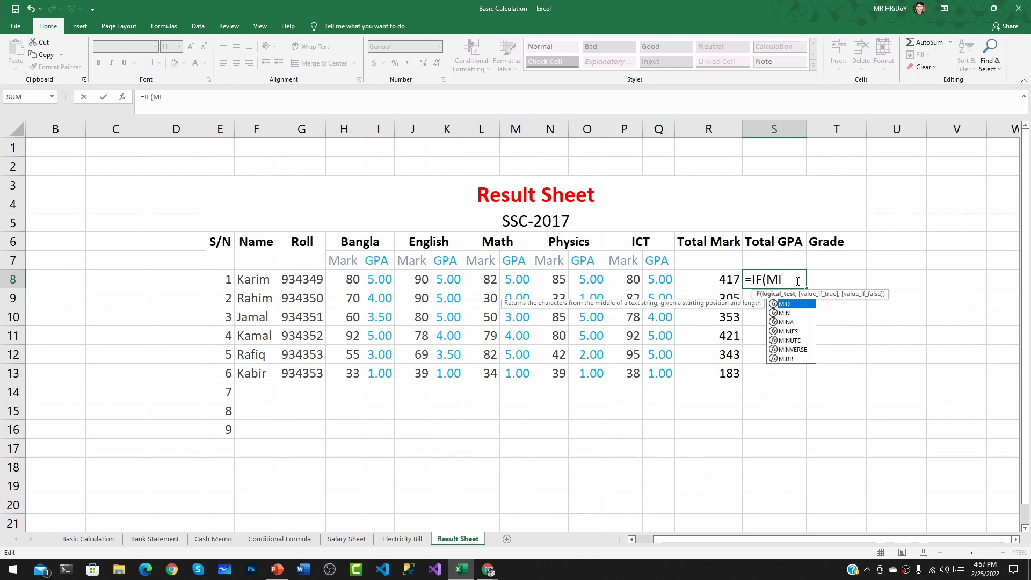
{"action": "type", "text": "N"}
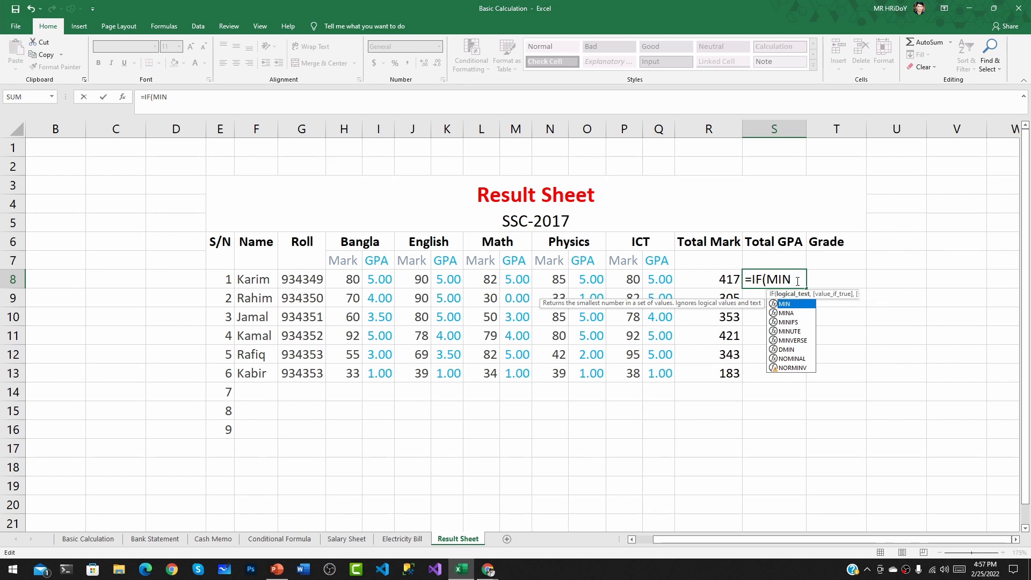
{"action": "type", "text": "("}
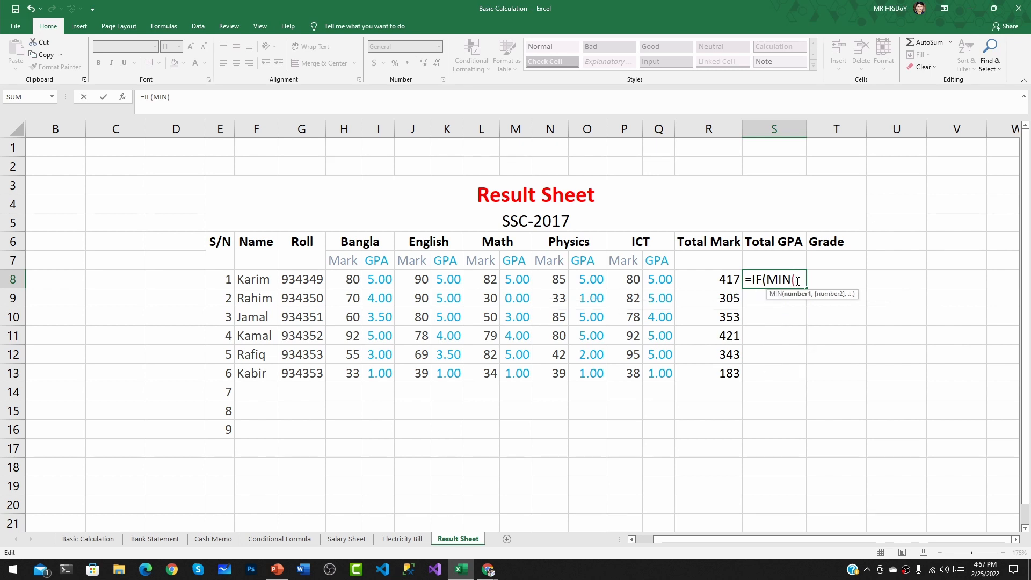
{"action": "left_click", "coordinate": [385, 282]}
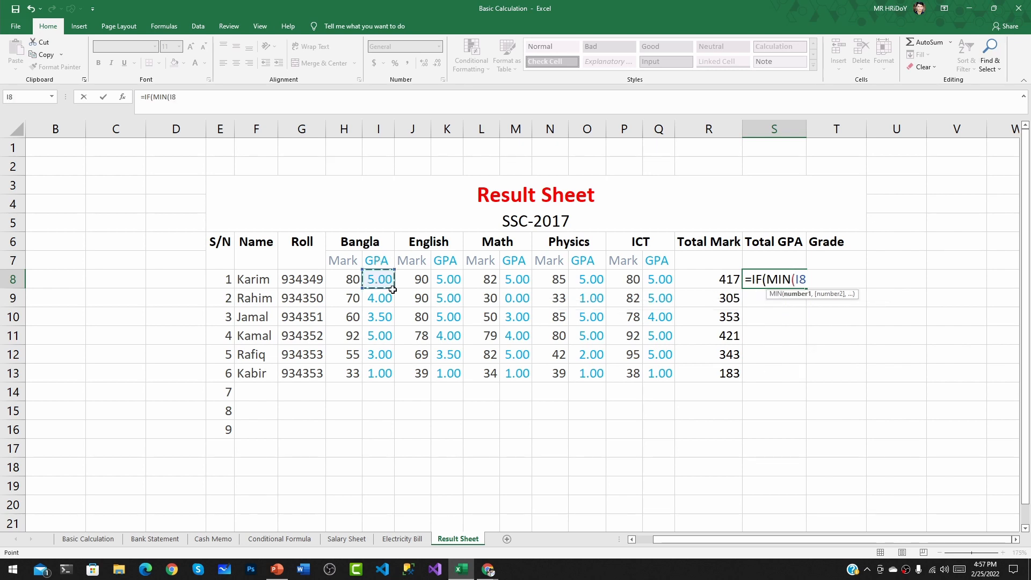
{"action": "type", "text": ","}
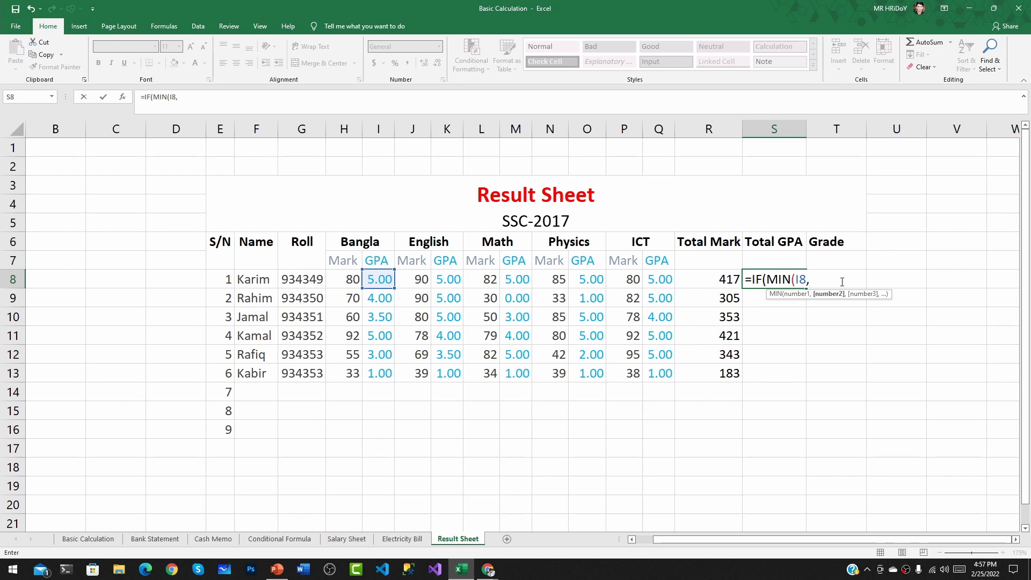
{"action": "type", "text": "K8,M8,"}
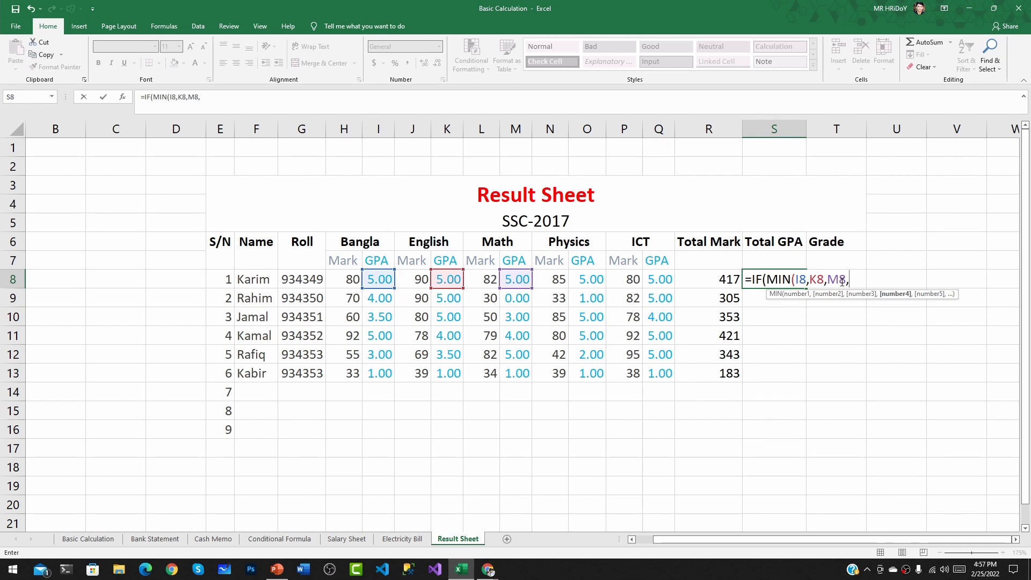
{"action": "type", "text": "08"}
{"action": "key", "text": "BackSpace"}
{"action": "key", "text": "BackSpace"}
{"action": "type", "text": "O"}
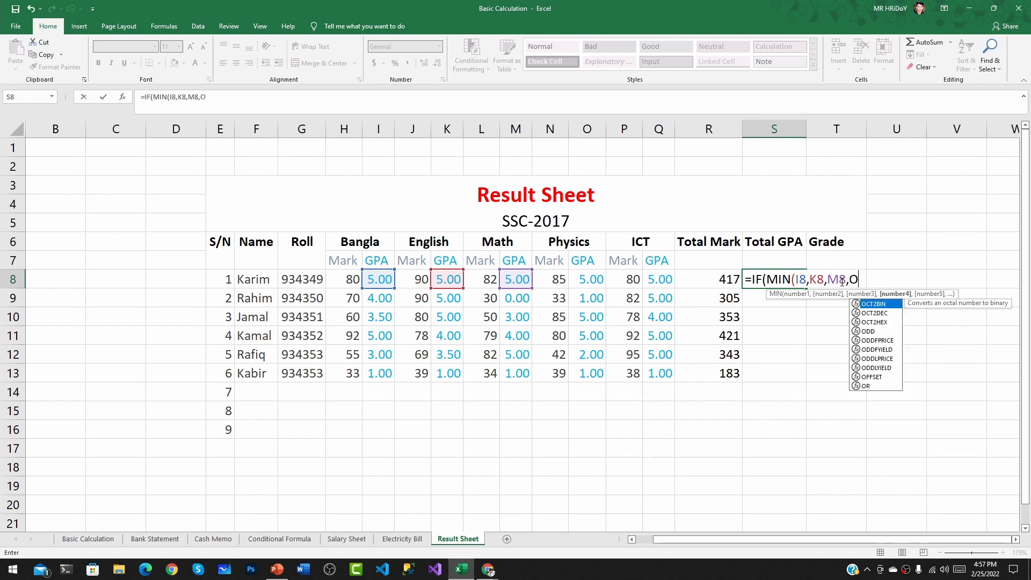
{"action": "type", "text": "8,"}
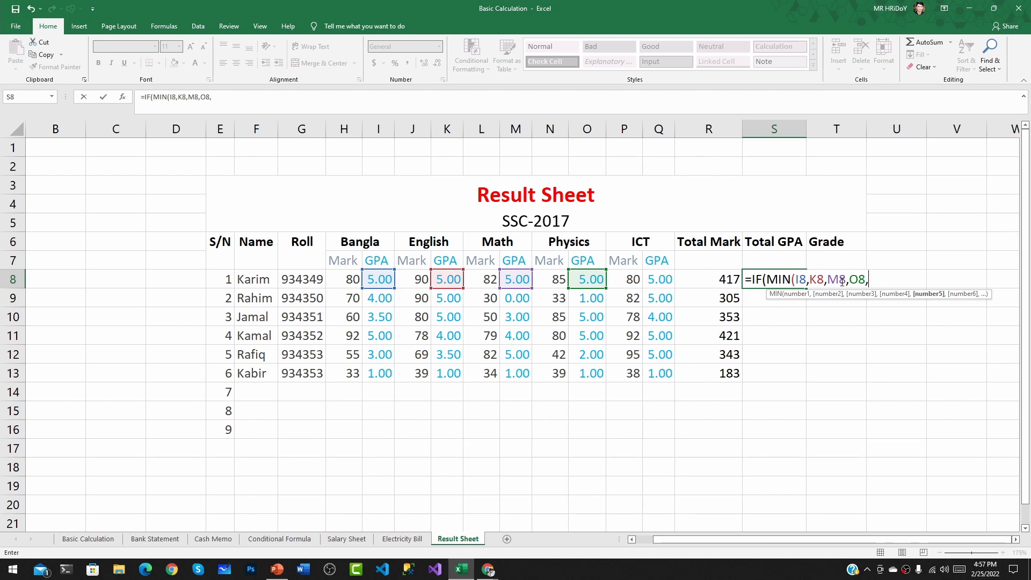
{"action": "type", "text": "Q8"}
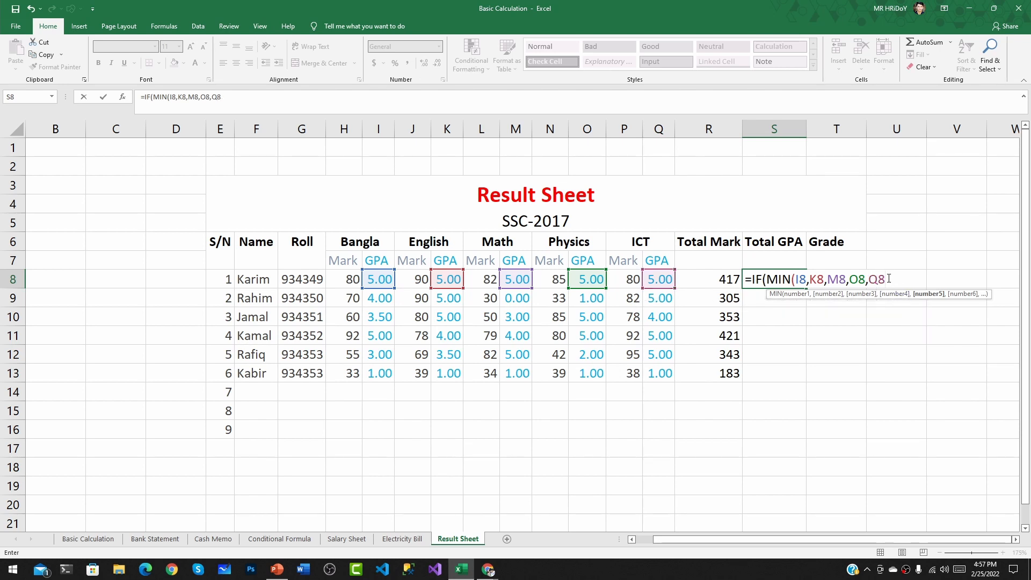
{"action": "type", "text": ")"}
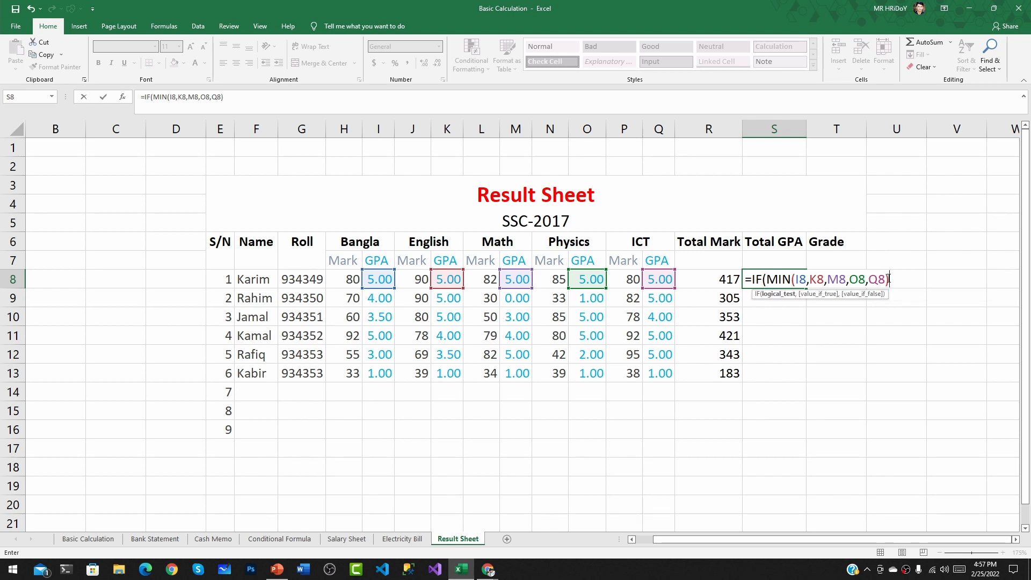
Complete the IF test in S8 by comparing the MIN result with 0, and return 0 when it is true.
{"action": "type", "text": "=0,"}
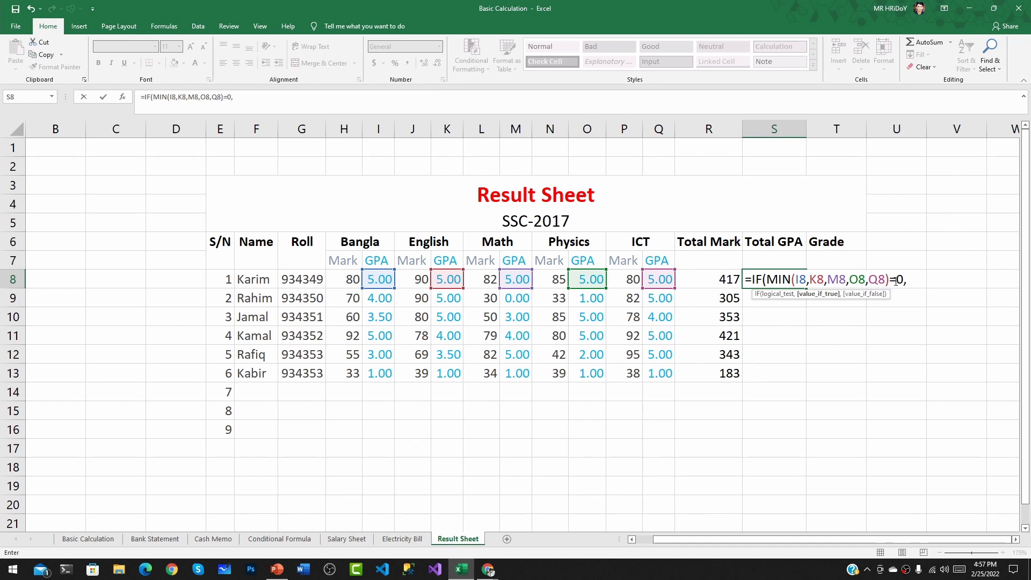
{"action": "left_click_drag", "start_coordinate": [888, 281], "coordinate": [768, 283]}
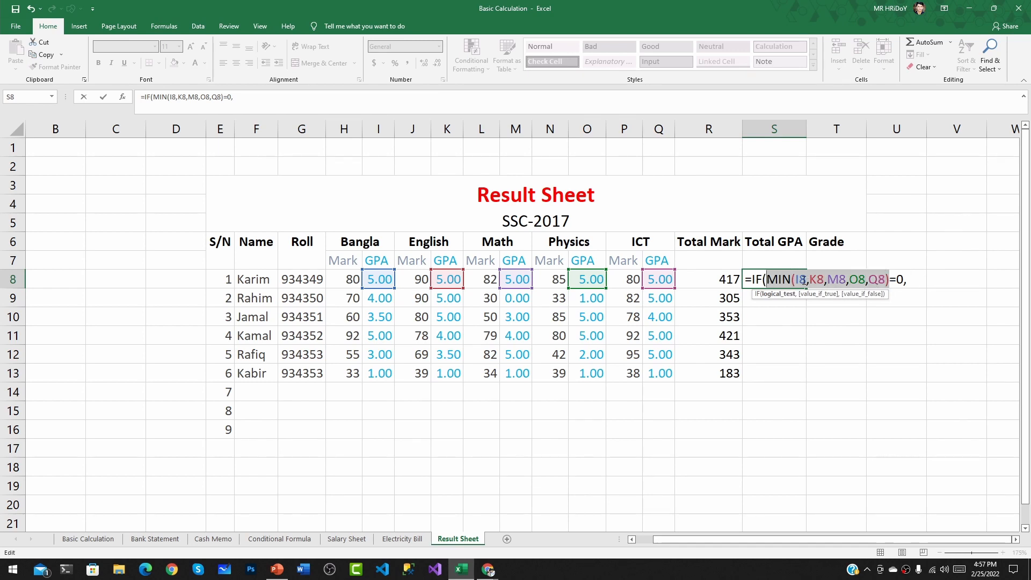
{"action": "left_click", "coordinate": [906, 281]}
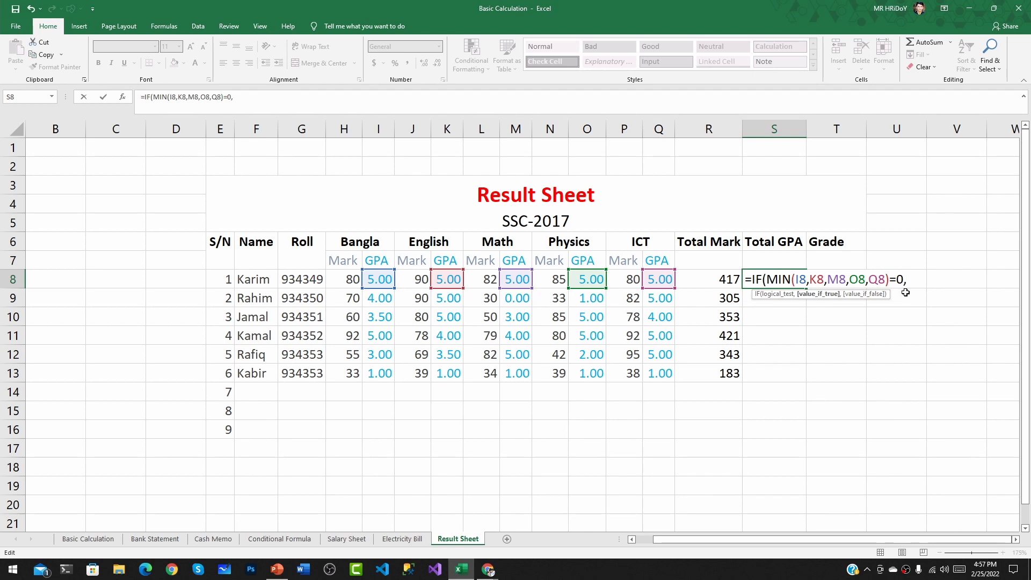
{"action": "type", "text": "0,"}
Add the sum of the five subject GPAs, (I8+K8+M8+O8+Q8), as the value if false in S8's formula.
{"action": "type", "text": "("}
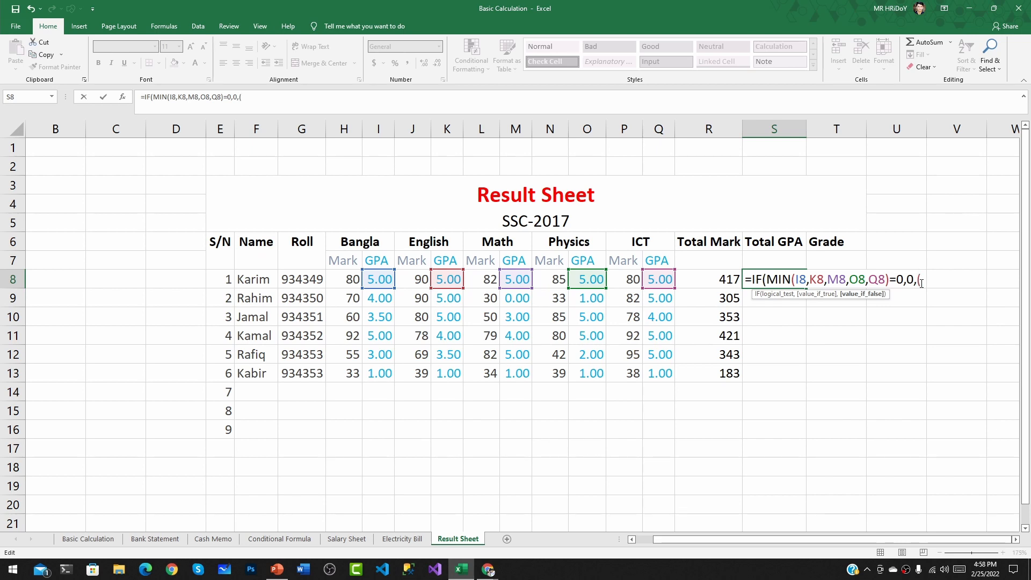
{"action": "type", "text": "I8+K8+"}
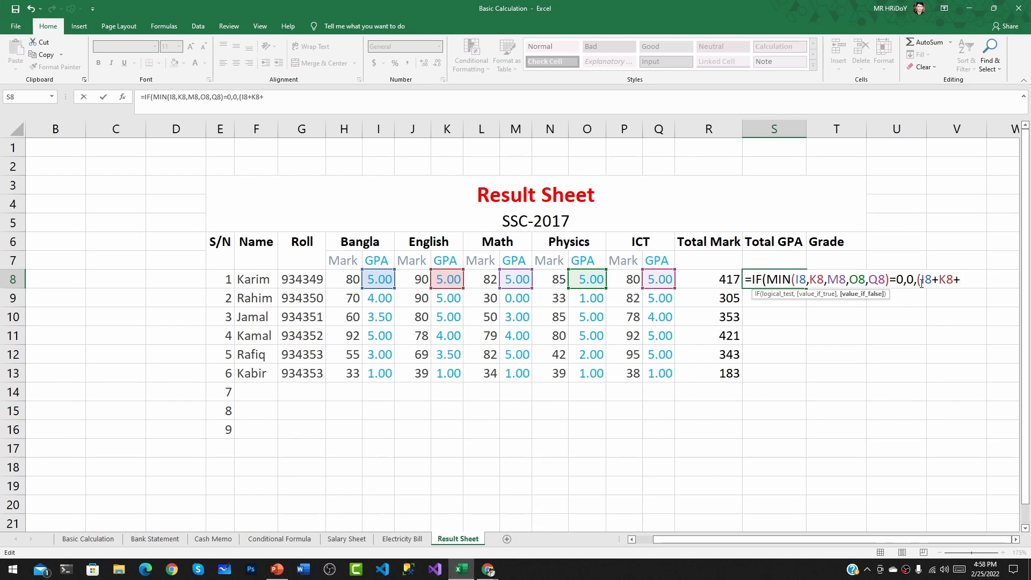
{"action": "type", "text": "M8+"}
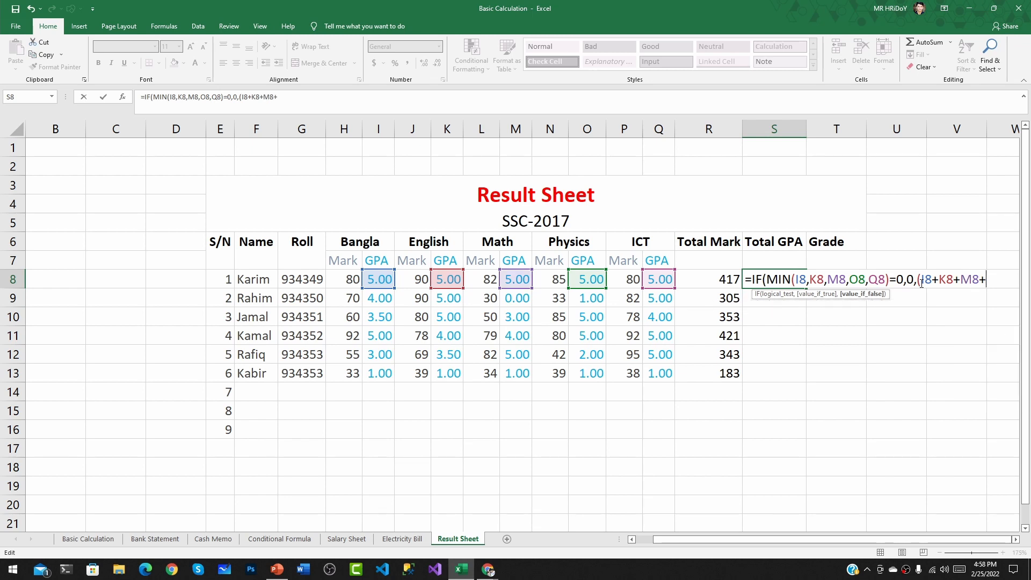
{"action": "type", "text": "O8"}
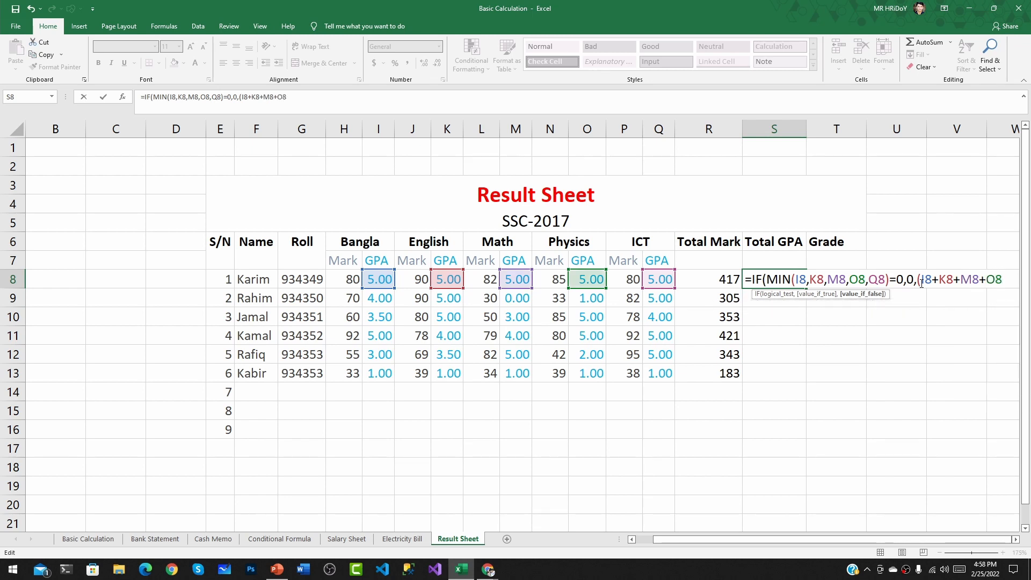
{"action": "type", "text": "+Q8"}
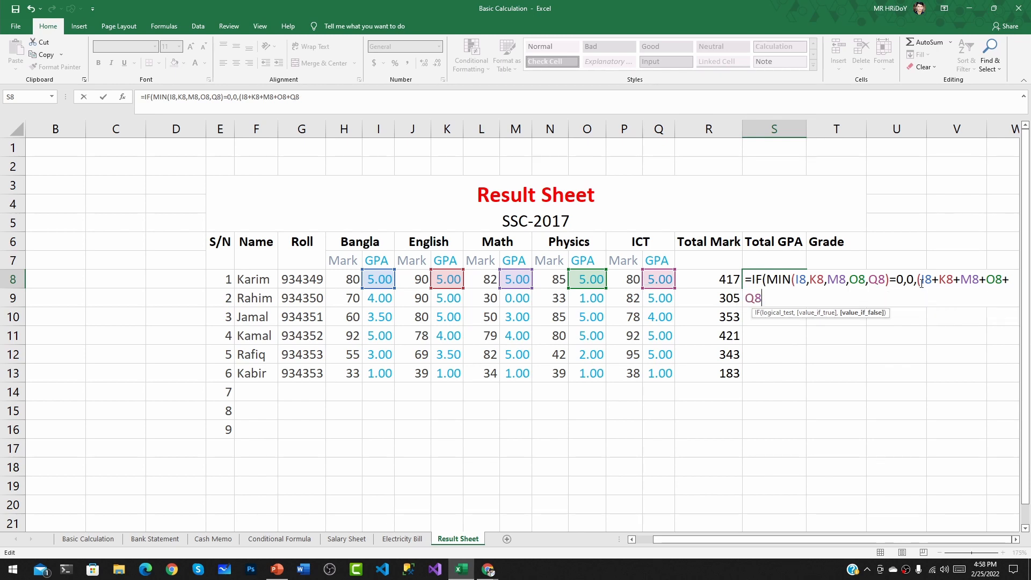
{"action": "type", "text": ")"}
Divide the GPA sum by 5, close the IF function and enter the finished formula in S8.
{"action": "left_click_drag", "start_coordinate": [916, 280], "coordinate": [944, 283]}
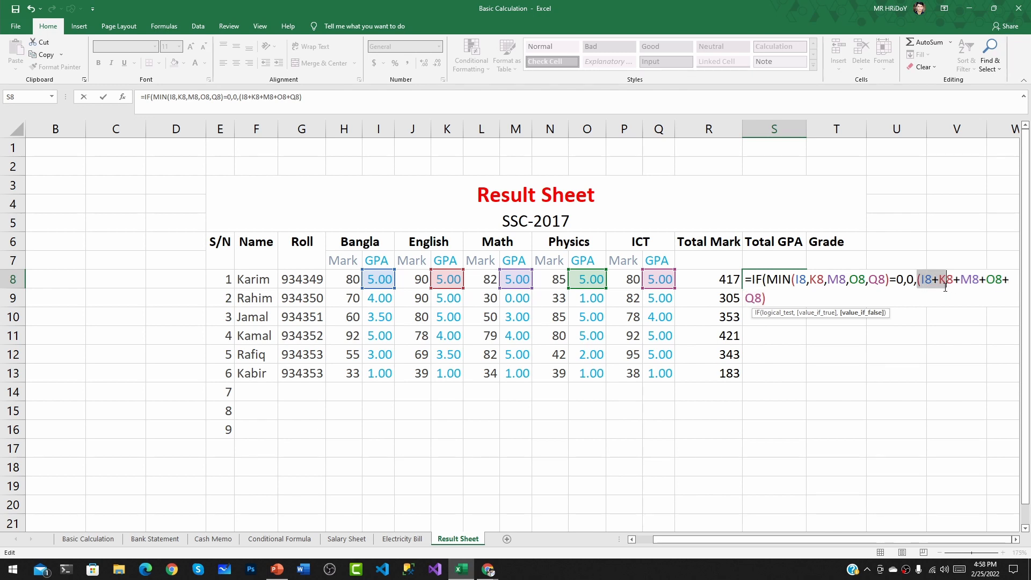
{"action": "left_click", "coordinate": [922, 279]}
{"action": "left_click", "coordinate": [793, 298]}
{"action": "type", "text": "/5"}
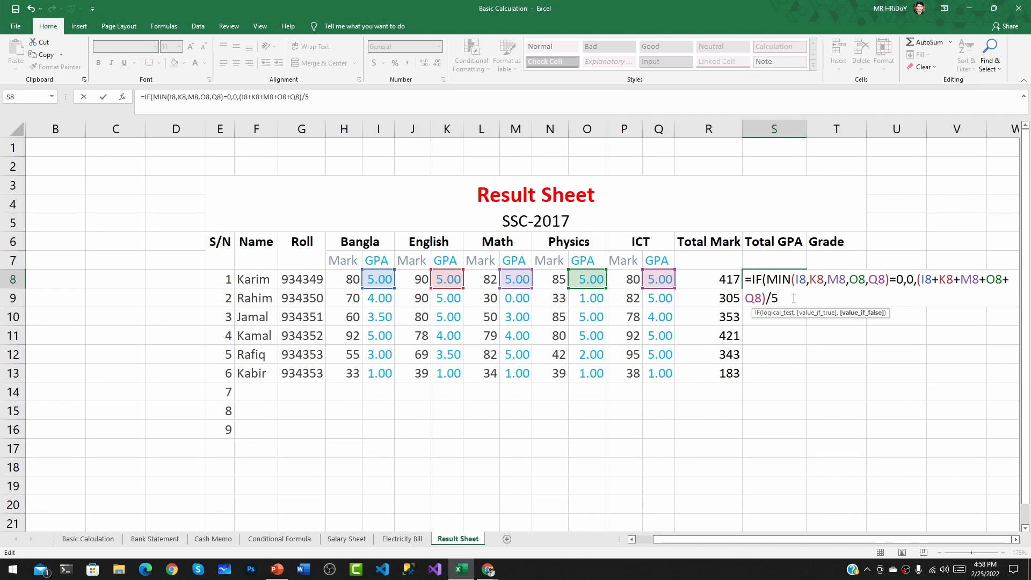
{"action": "type", "text": ")"}
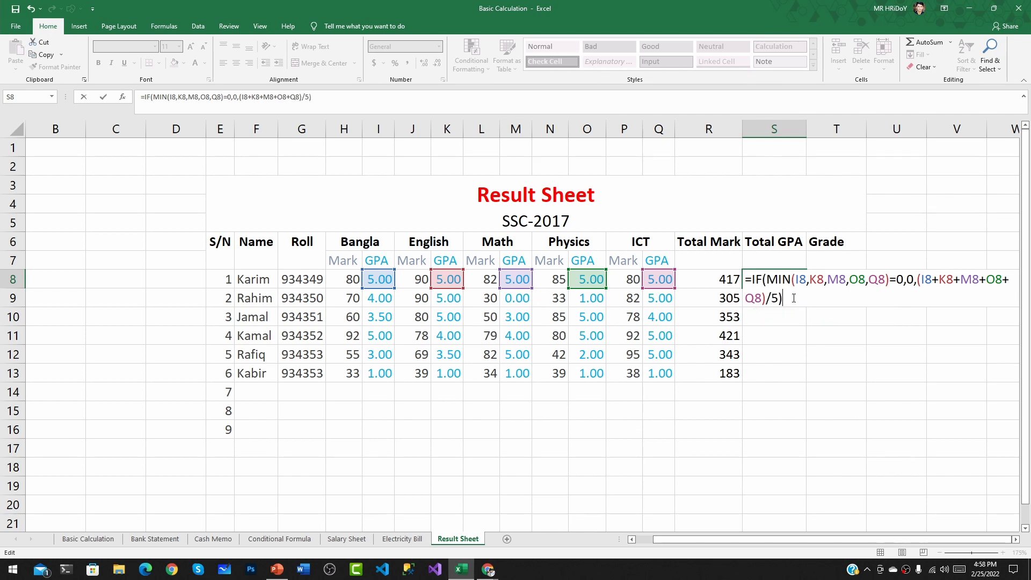
{"action": "left_click", "coordinate": [766, 283]}
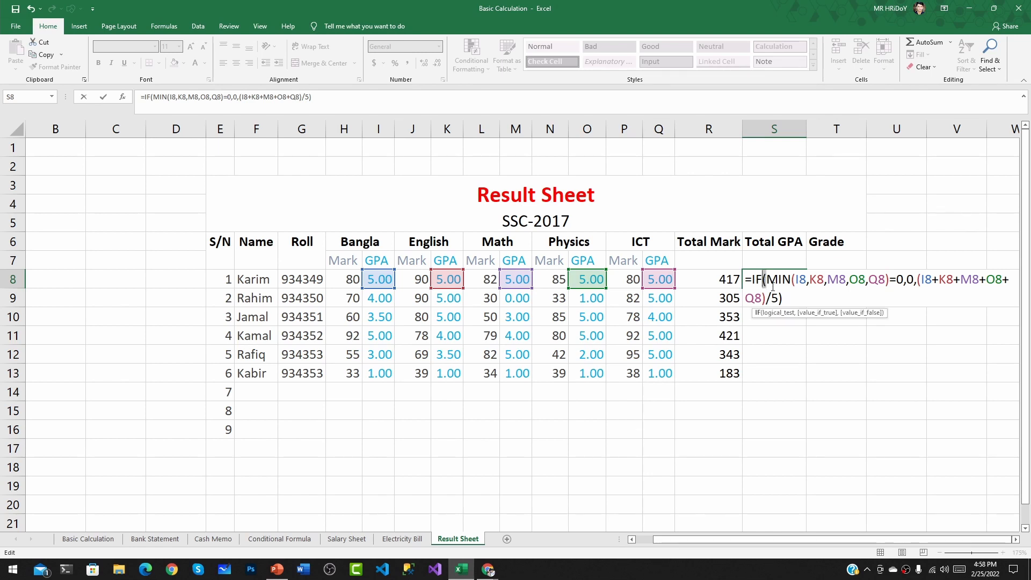
{"action": "left_click", "coordinate": [781, 299]}
{"action": "left_click", "coordinate": [792, 300]}
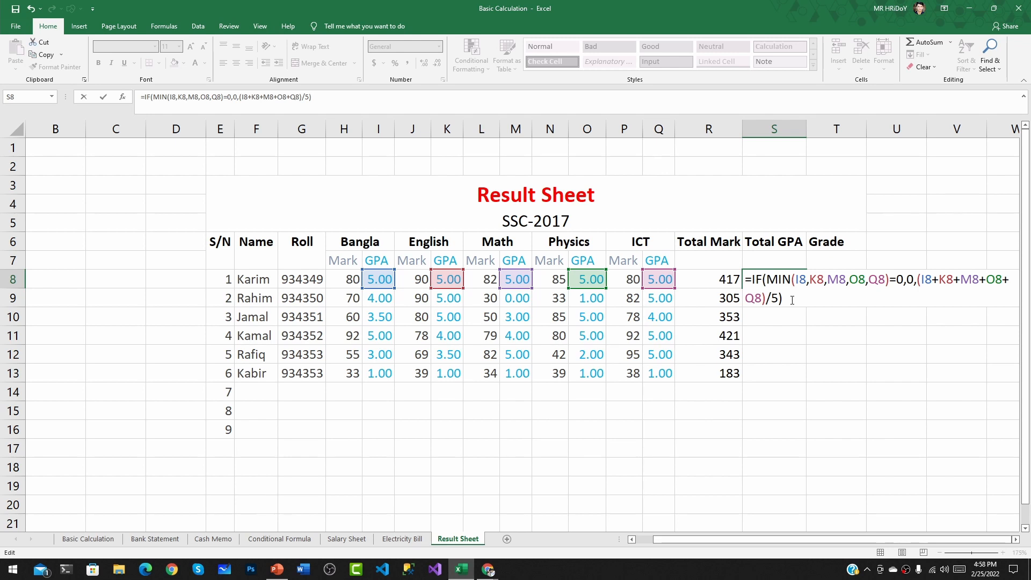
{"action": "key", "text": "Return"}
Check S8 against the first student's five subject GPAs and fill the Total GPA formula down to S13.
{"action": "left_click", "coordinate": [790, 281]}
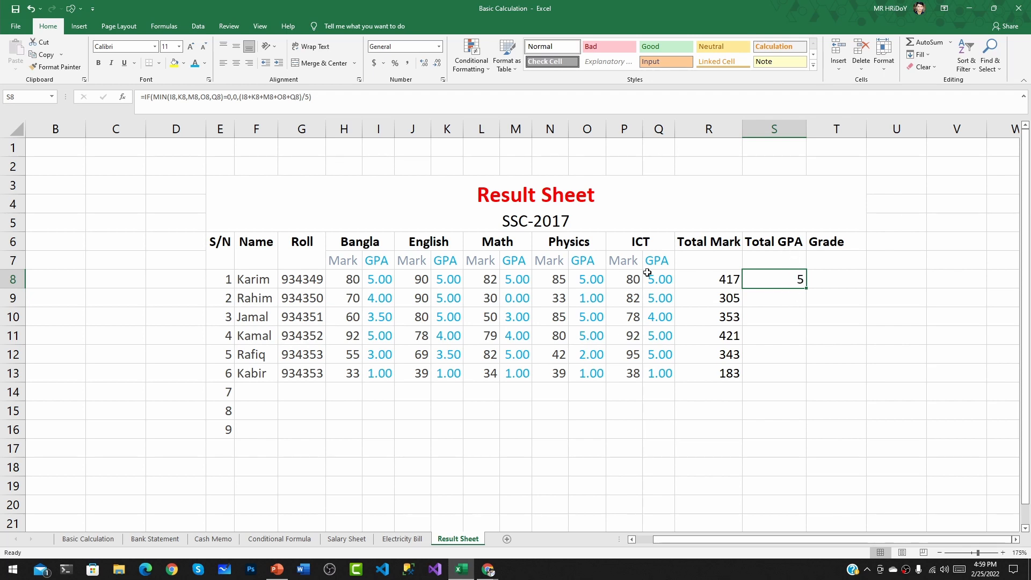
{"action": "left_click", "coordinate": [376, 279]}
{"action": "left_click", "coordinate": [449, 279]}
{"action": "left_click", "coordinate": [519, 279]}
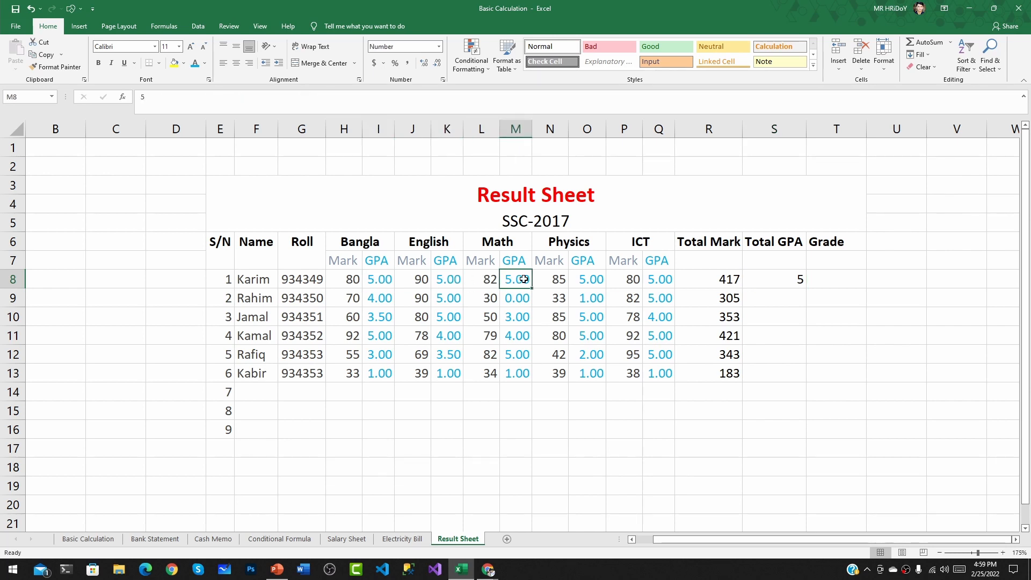
{"action": "left_click", "coordinate": [597, 279]}
{"action": "left_click", "coordinate": [658, 281]}
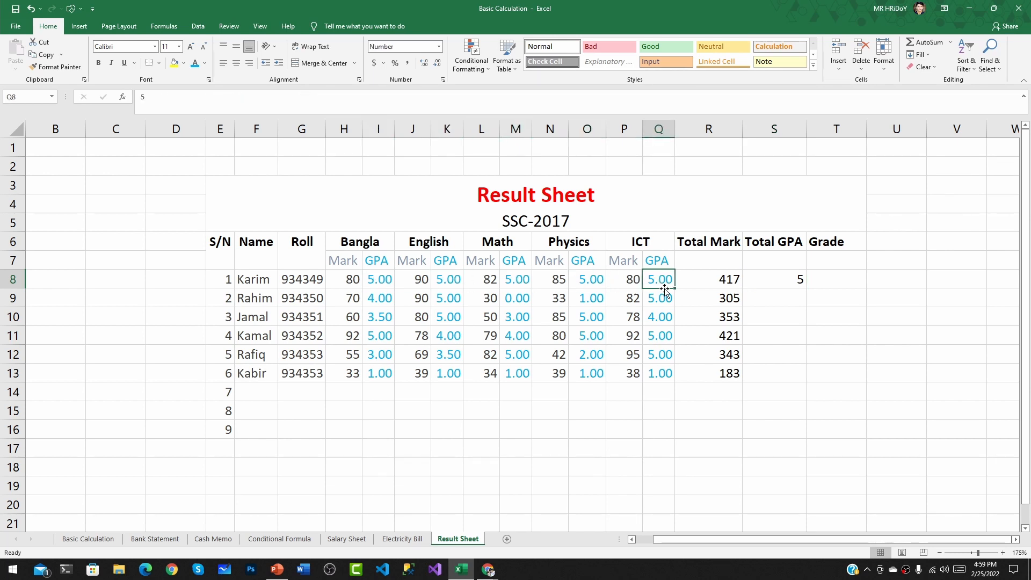
{"action": "left_click", "coordinate": [763, 288]}
{"action": "left_click_drag", "start_coordinate": [807, 290], "coordinate": [794, 384]}
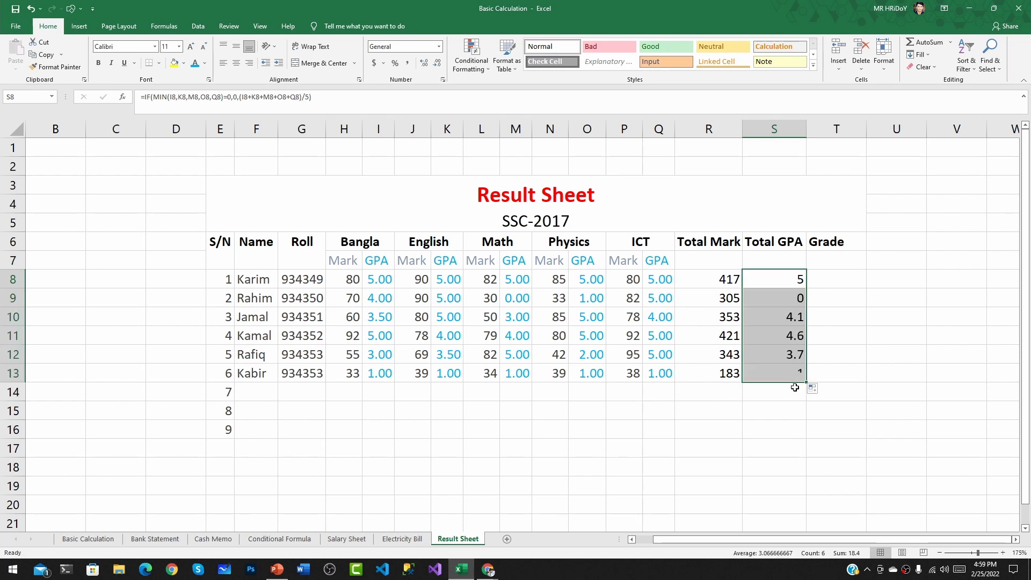
Examine the IF function in S9's Total GPA formula and its logical test, MIN(I9,K9,M9,O9,Q9)=0.
{"action": "left_click", "coordinate": [781, 300]}
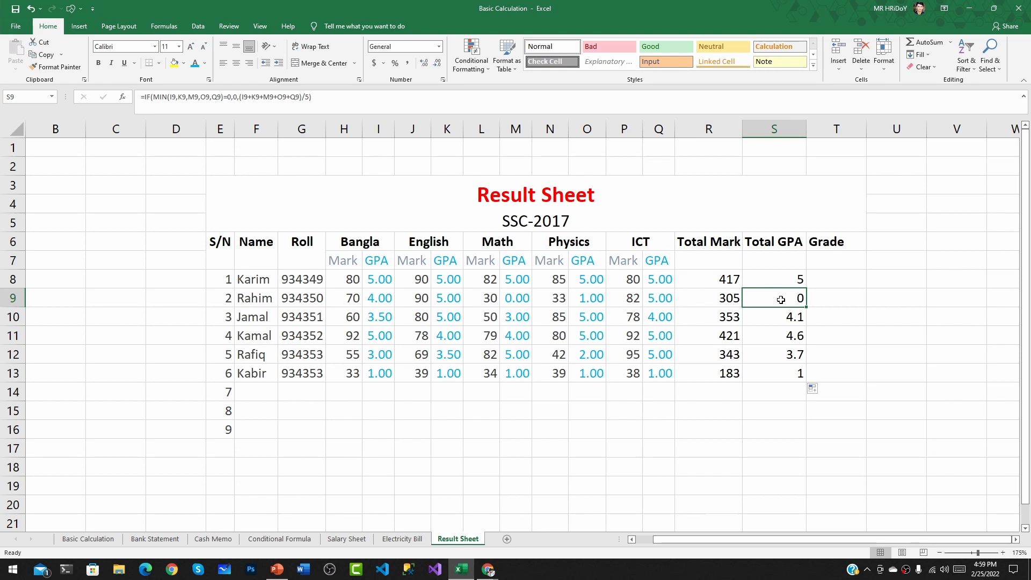
{"action": "double_click", "coordinate": [780, 299]}
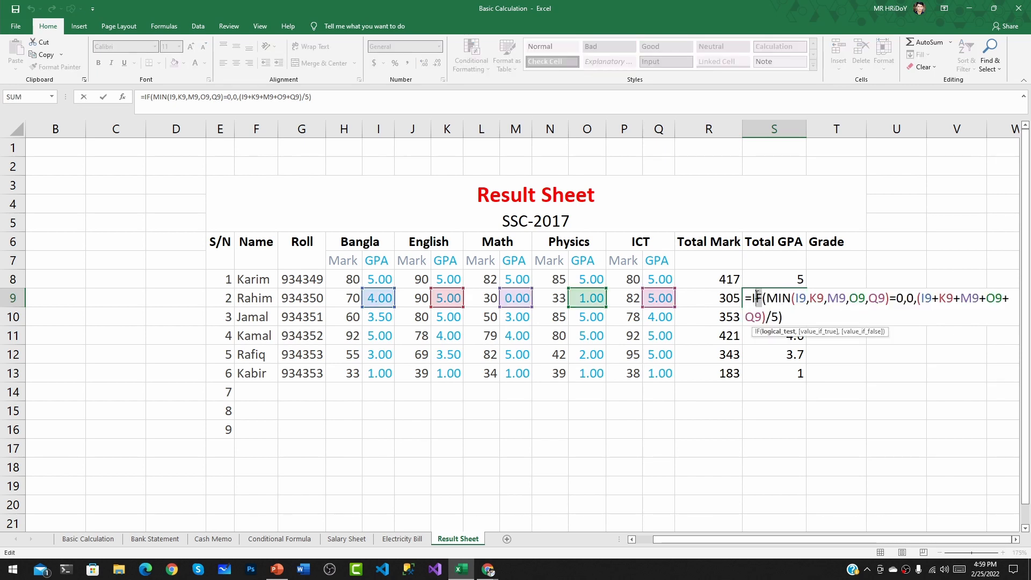
{"action": "double_click", "coordinate": [758, 297]}
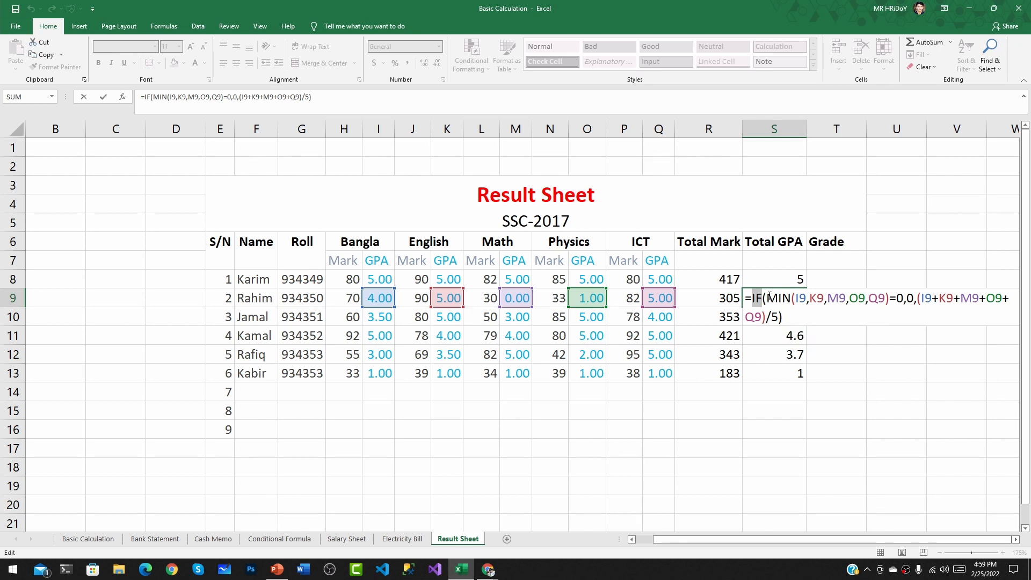
{"action": "left_click_drag", "start_coordinate": [767, 297], "coordinate": [792, 297]}
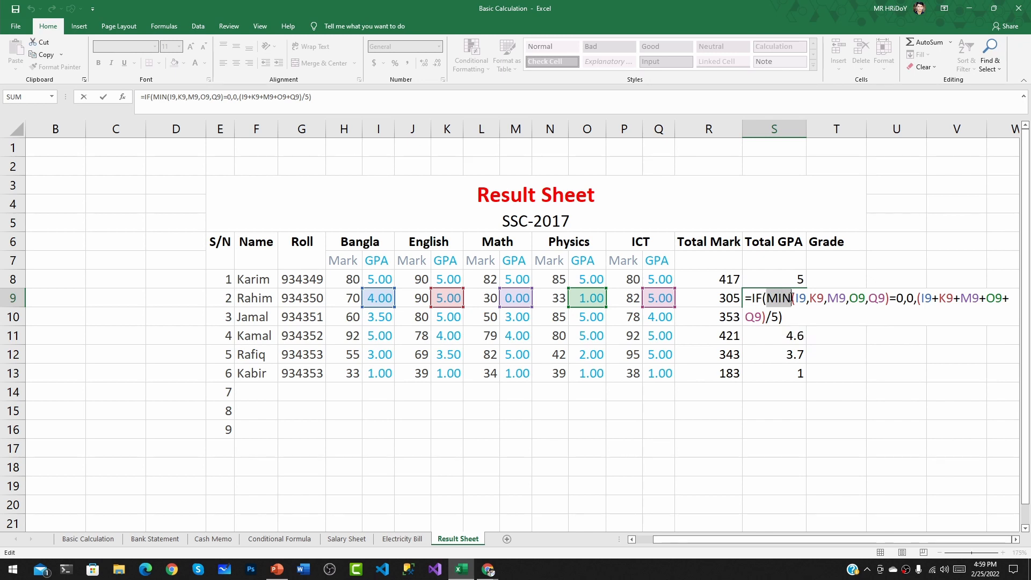
{"action": "left_click_drag", "start_coordinate": [795, 297], "coordinate": [885, 297]}
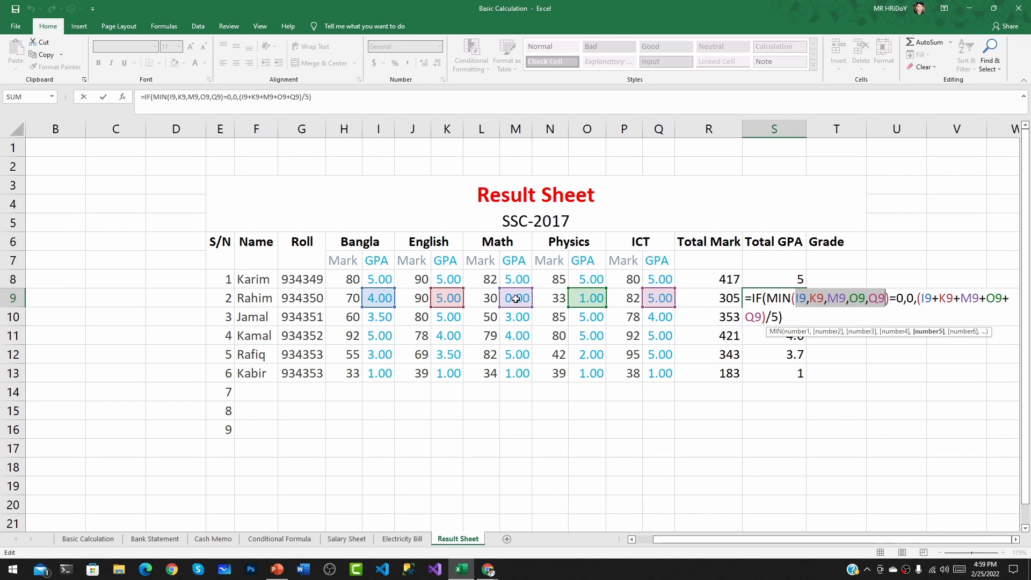
{"action": "left_click", "coordinate": [904, 299]}
{"action": "left_click_drag", "start_coordinate": [888, 298], "coordinate": [767, 299]}
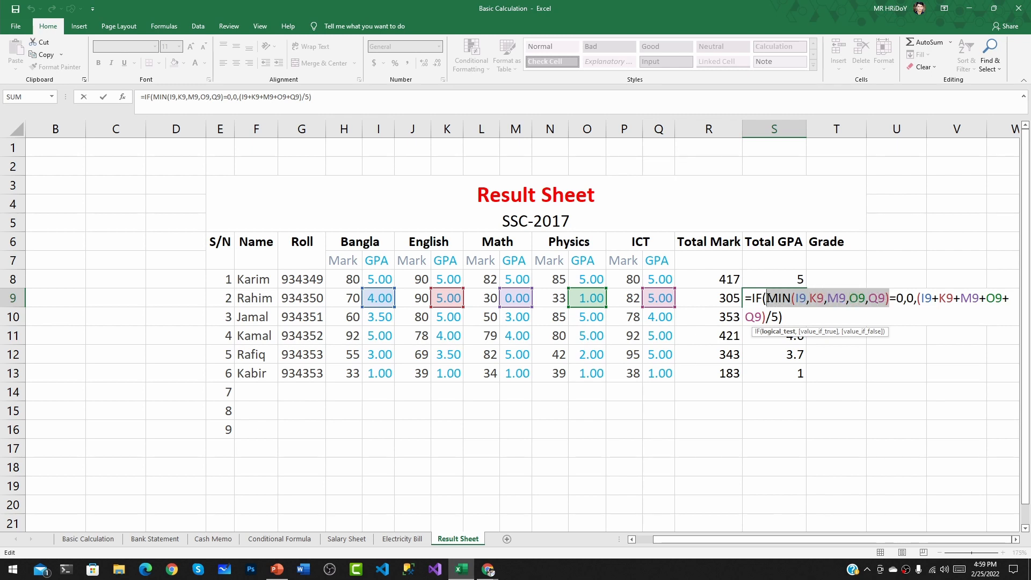
{"action": "left_click", "coordinate": [904, 298]}
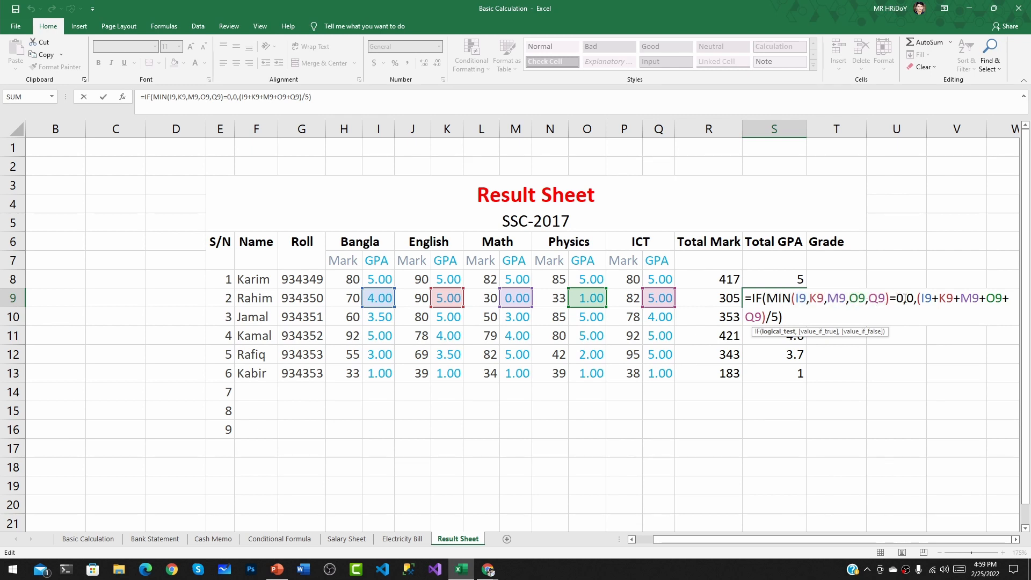
{"action": "left_click_drag", "start_coordinate": [904, 298], "coordinate": [767, 300]}
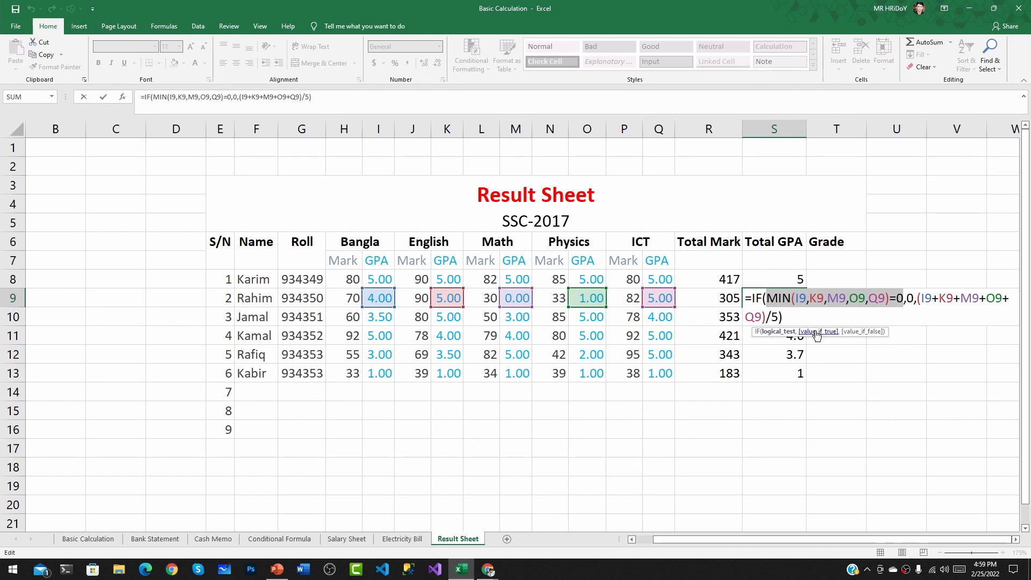
Examine the value-if-true 0 and the value-if-false GPA average in S9's formula, and leave the cell's editing.
{"action": "double_click", "coordinate": [910, 298]}
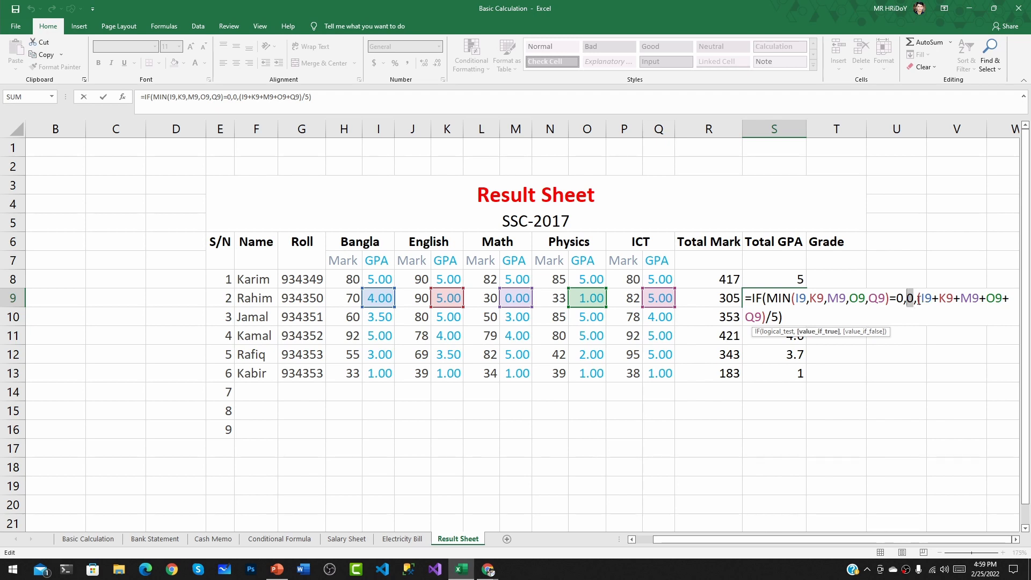
{"action": "left_click_drag", "start_coordinate": [917, 298], "coordinate": [995, 298]}
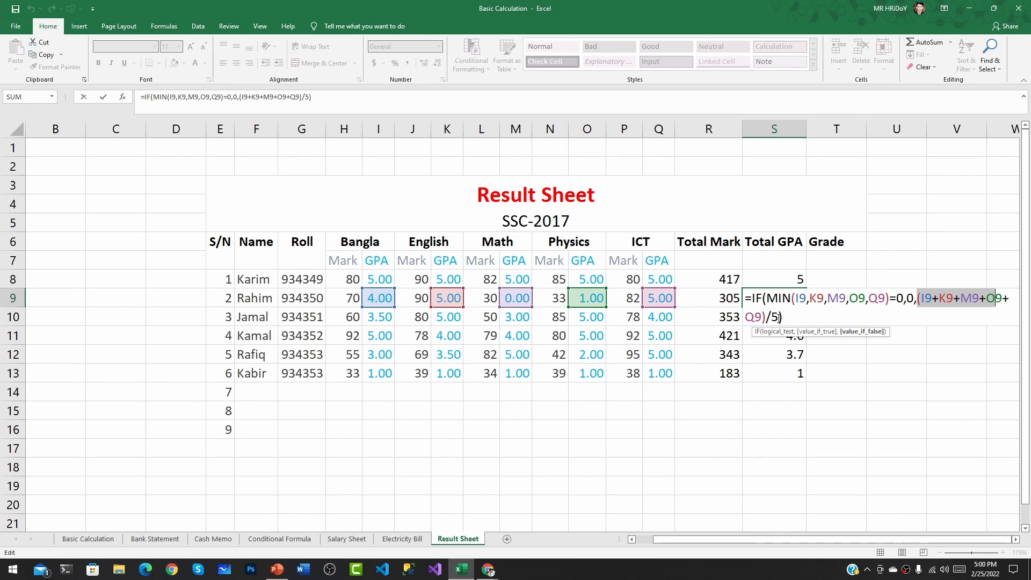
{"action": "left_click", "coordinate": [778, 316]}
{"action": "key", "text": "Return"}
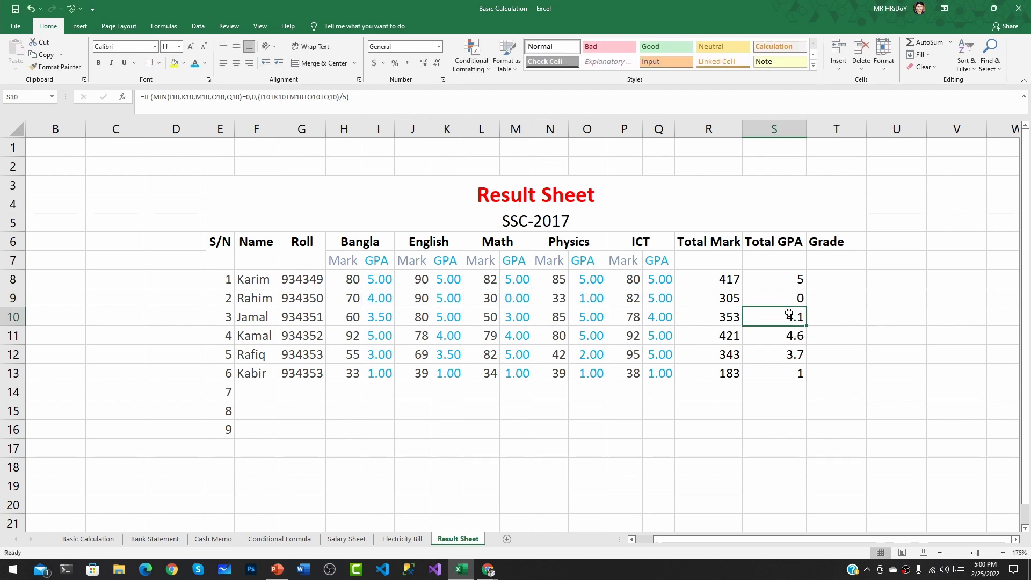
{"action": "left_click", "coordinate": [783, 295]}
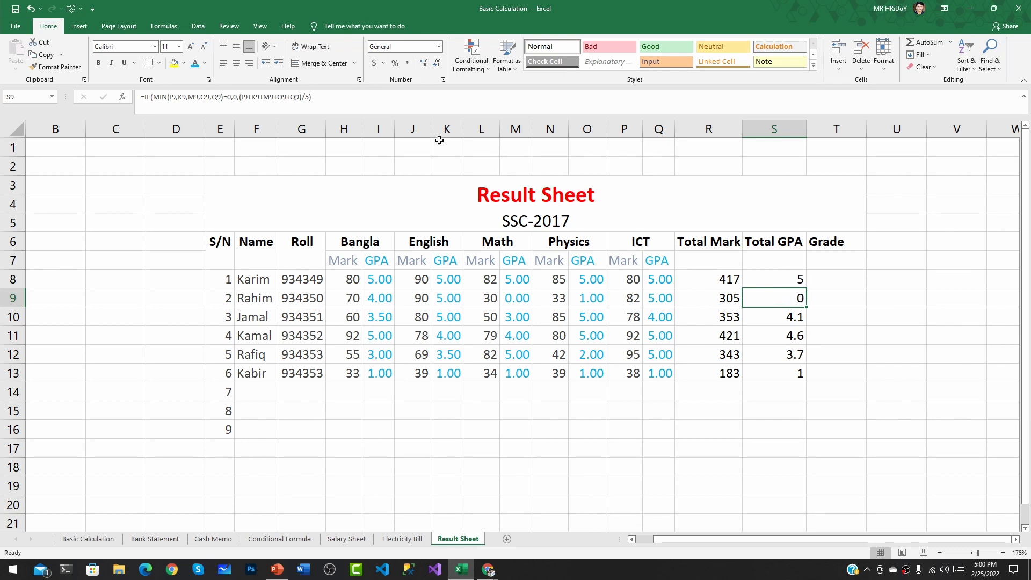
Format the Total GPA column S as Number with two decimal places and check S8:S13.
{"action": "left_click", "coordinate": [774, 129]}
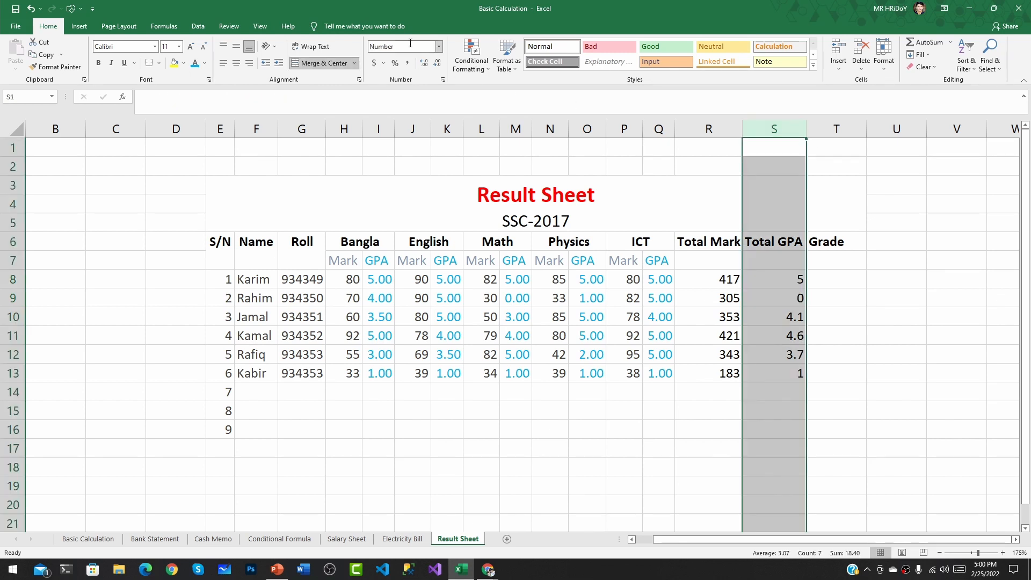
{"action": "left_click", "coordinate": [776, 259]}
{"action": "left_click", "coordinate": [770, 279]}
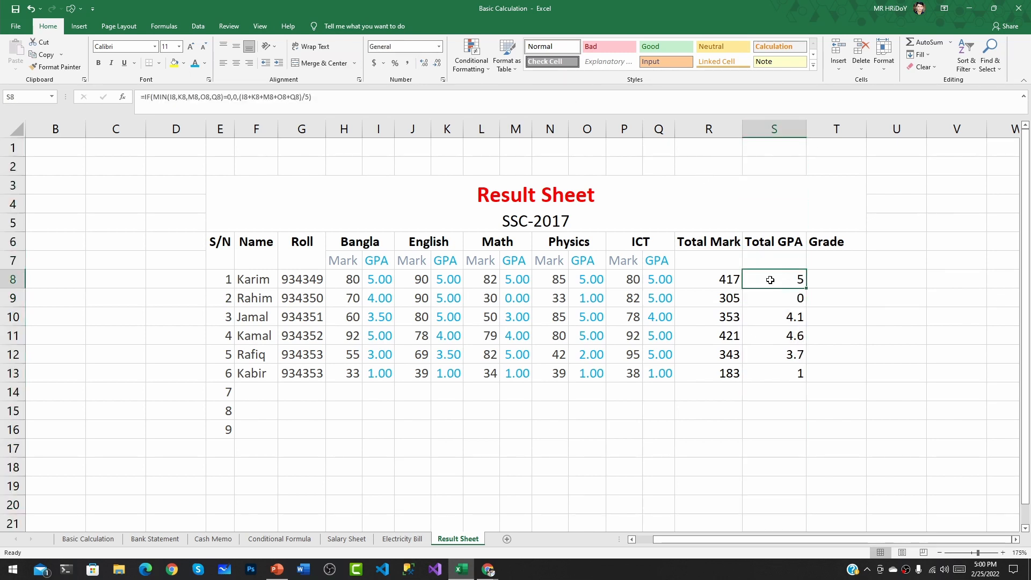
{"action": "left_click", "coordinate": [777, 131]}
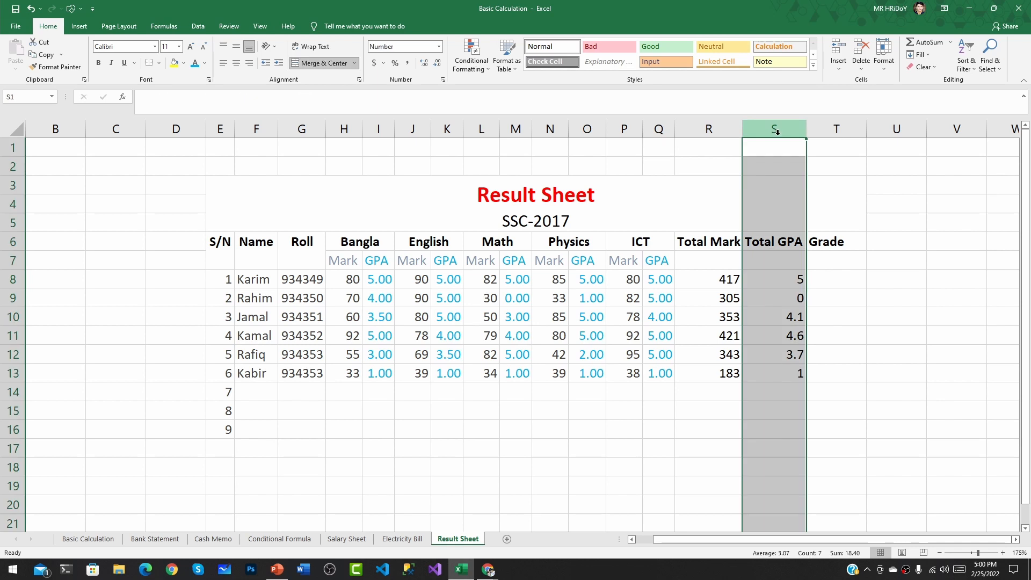
{"action": "left_click", "coordinate": [439, 49]}
{"action": "left_click", "coordinate": [412, 87]}
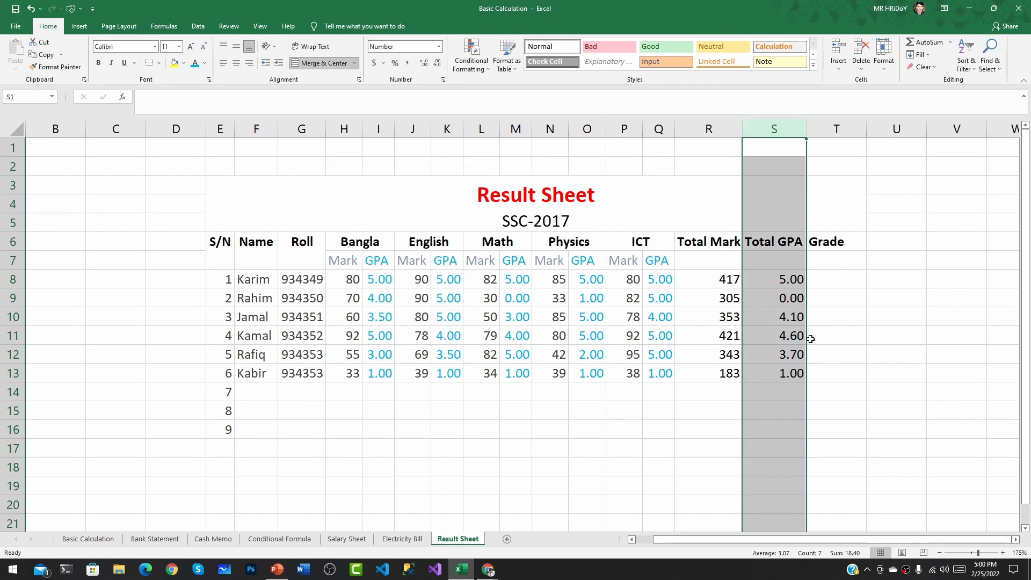
{"action": "left_click", "coordinate": [787, 280]}
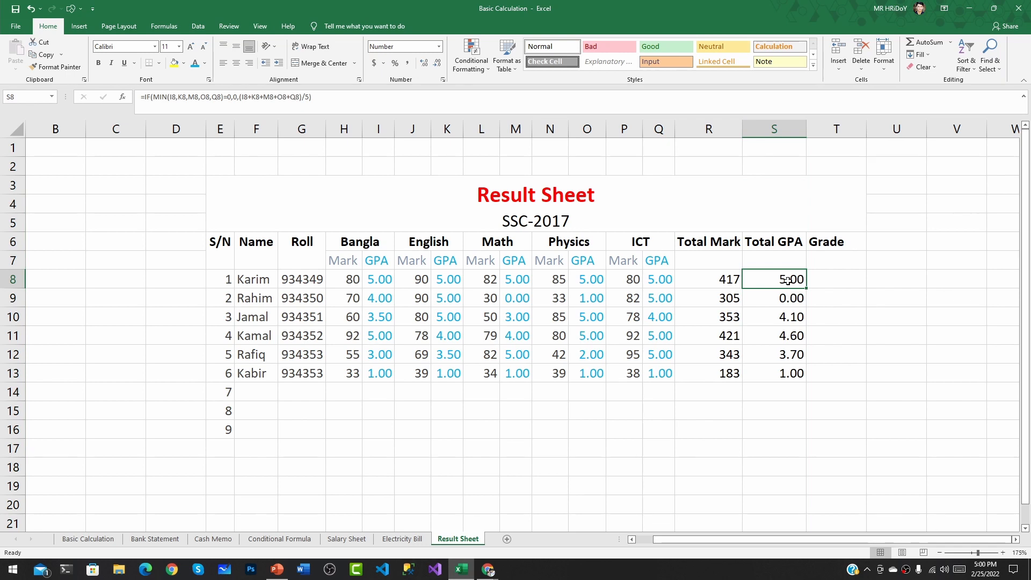
{"action": "left_click_drag", "start_coordinate": [787, 280], "coordinate": [789, 367]}
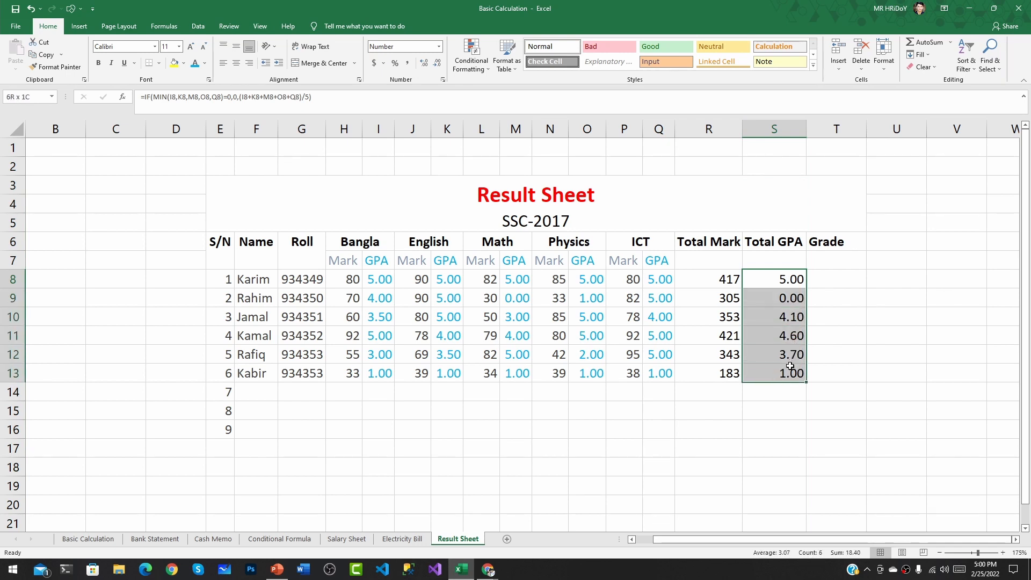
{"action": "left_click", "coordinate": [786, 305]}
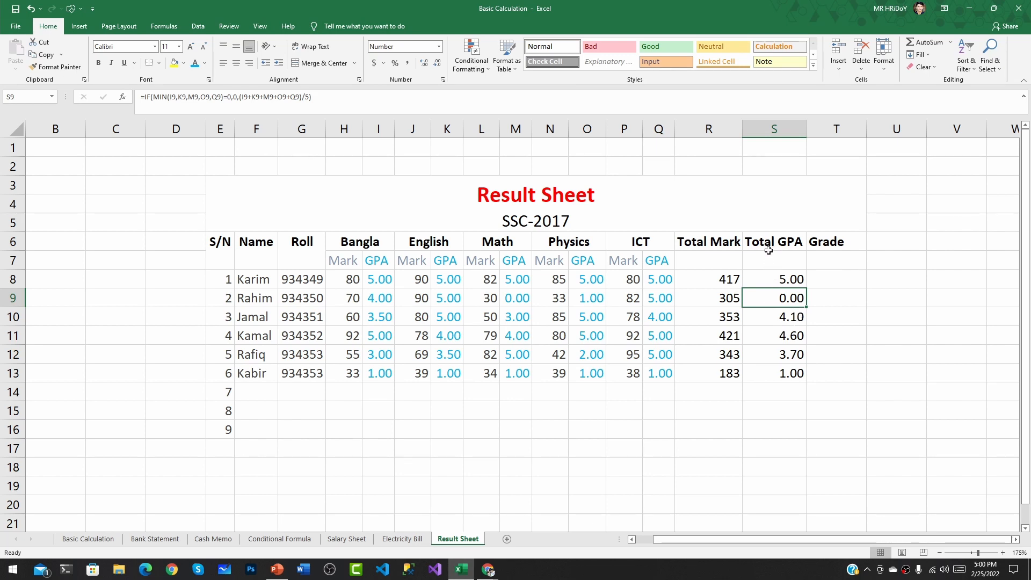
Examine S8's formula again: the MIN arguments, the comparison with 0, the value if true and the average as value if false.
{"action": "double_click", "coordinate": [785, 283]}
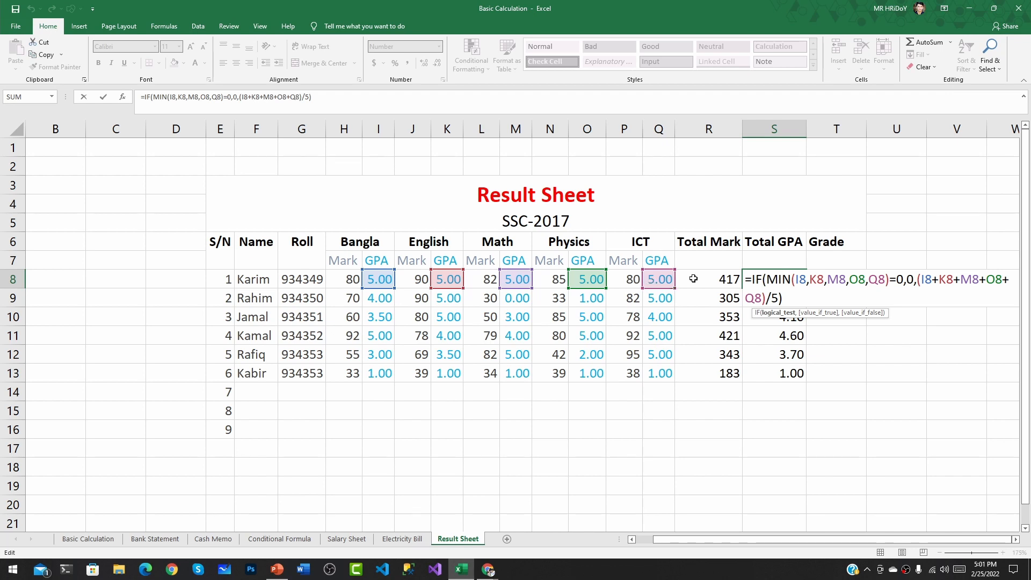
{"action": "left_click_drag", "start_coordinate": [800, 277], "coordinate": [885, 279]}
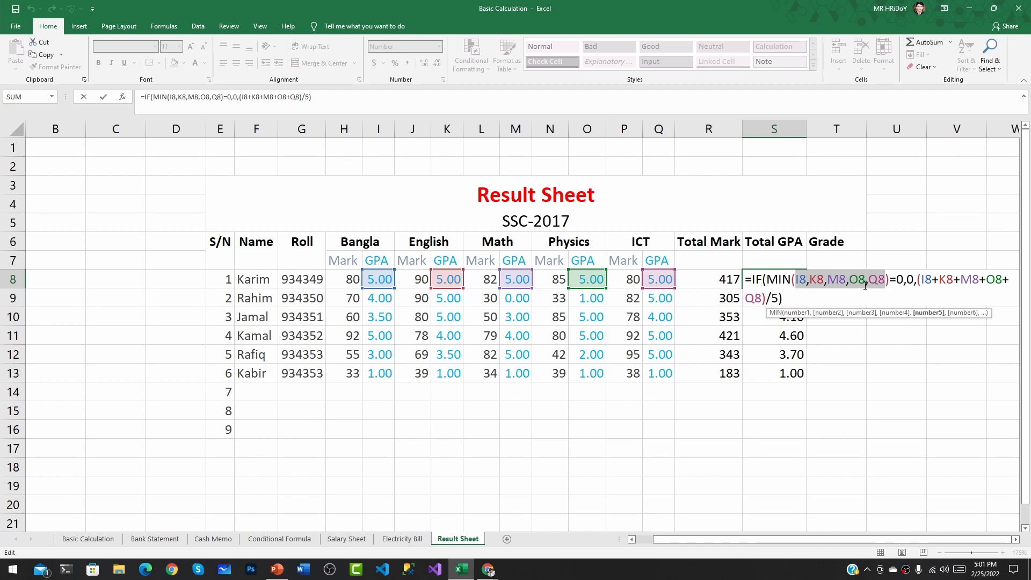
{"action": "left_click", "coordinate": [898, 279]}
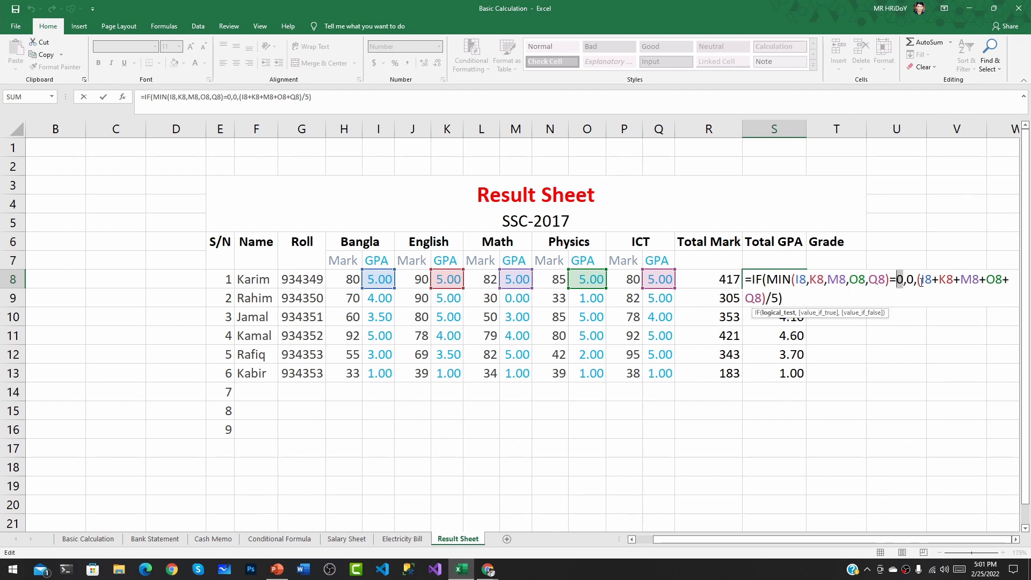
{"action": "left_click_drag", "start_coordinate": [914, 279], "coordinate": [907, 278]}
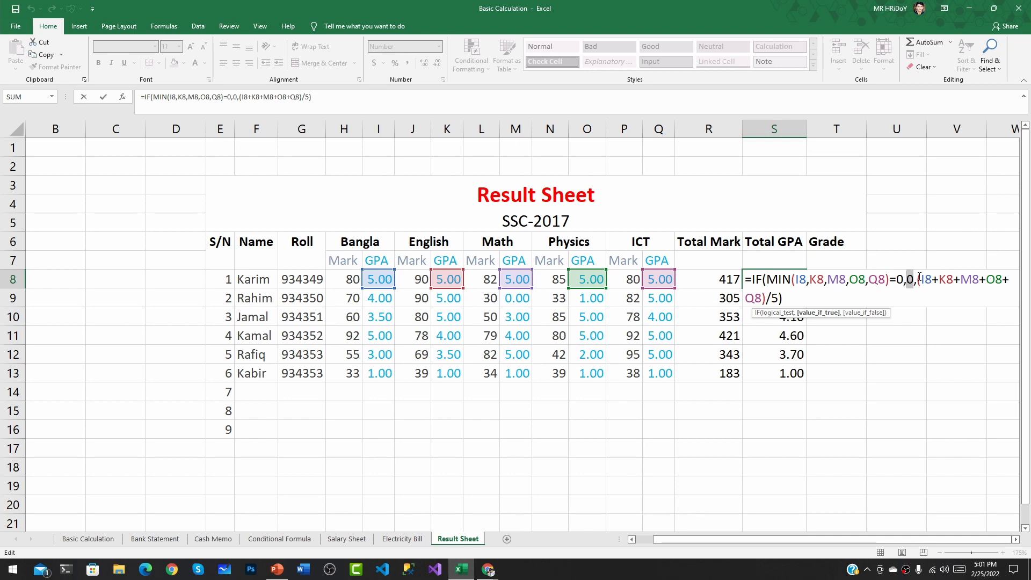
{"action": "left_click_drag", "start_coordinate": [918, 279], "coordinate": [955, 295]}
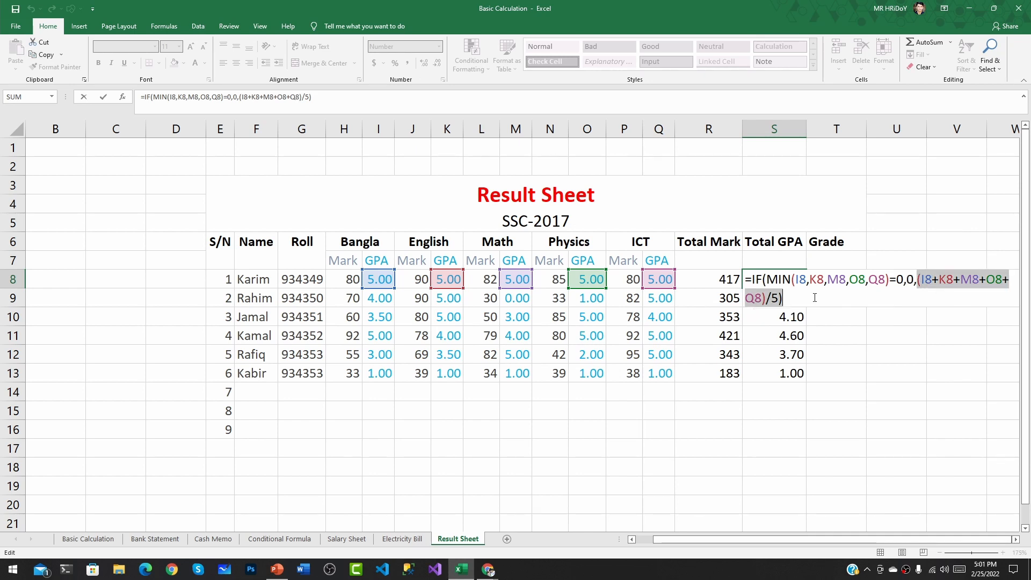
{"action": "left_click", "coordinate": [793, 301]}
{"action": "key", "text": "Return"}
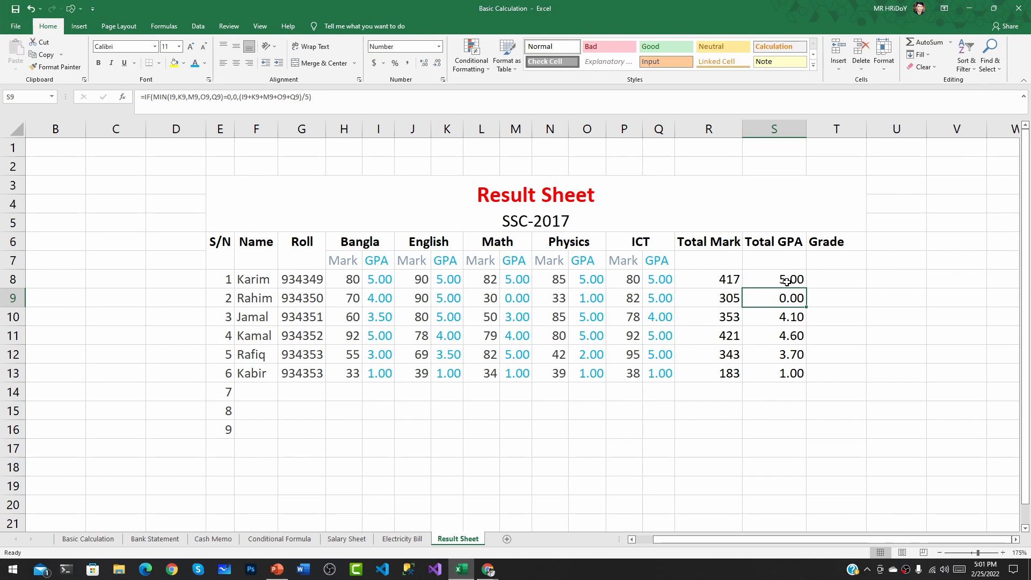
{"action": "left_click", "coordinate": [788, 280]}
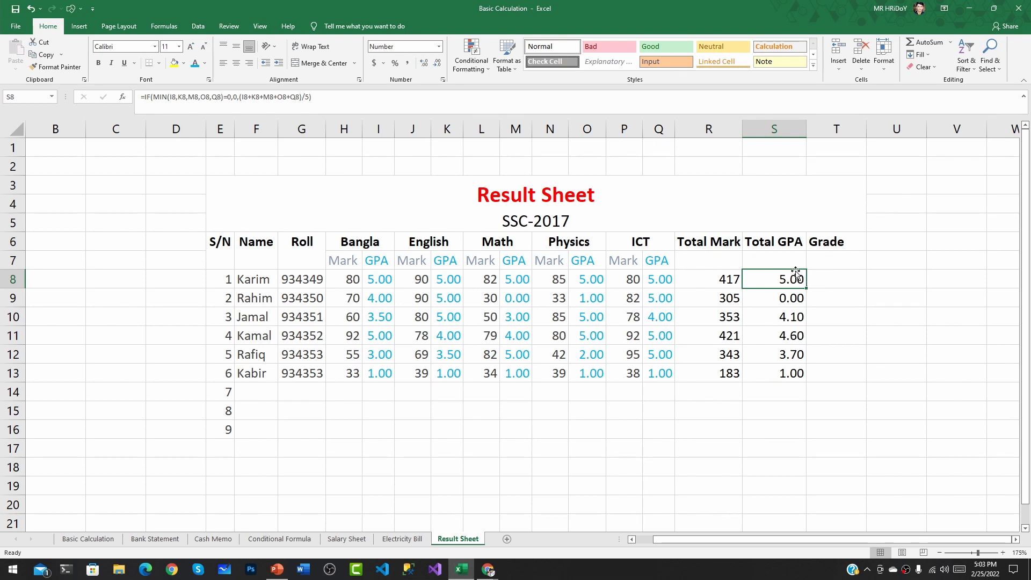
Start the Grade formula in T8 with an IF function whose logical test refers to the Total GPA in S8.
{"action": "left_click", "coordinate": [825, 277]}
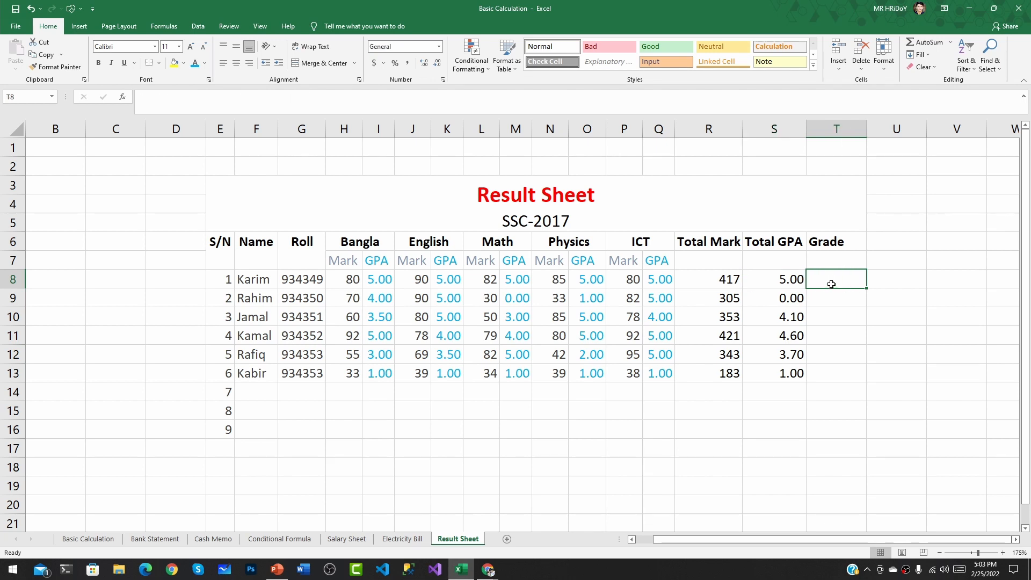
{"action": "double_click", "coordinate": [830, 284]}
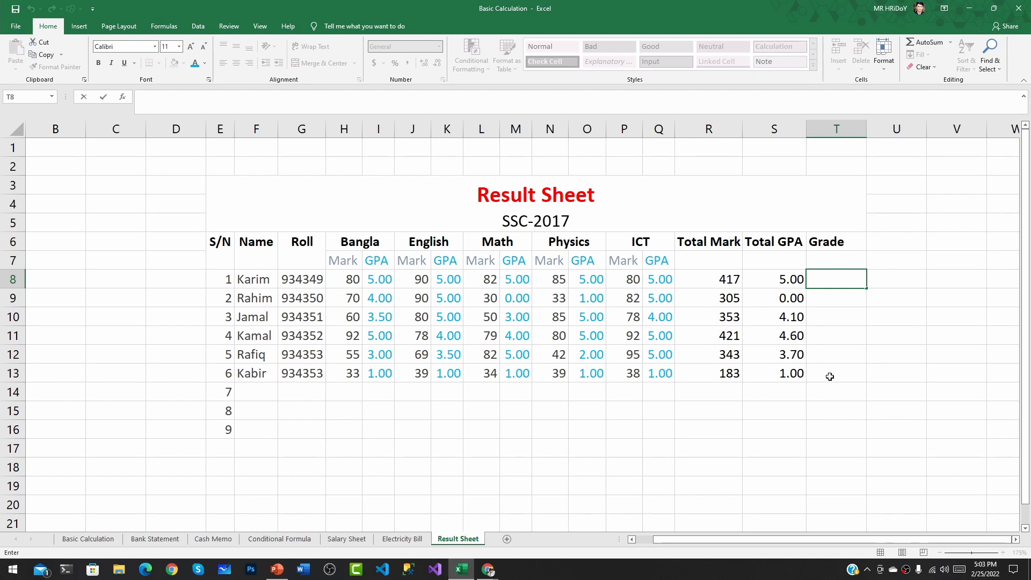
{"action": "left_click", "coordinate": [823, 280]}
{"action": "type", "text": "="}
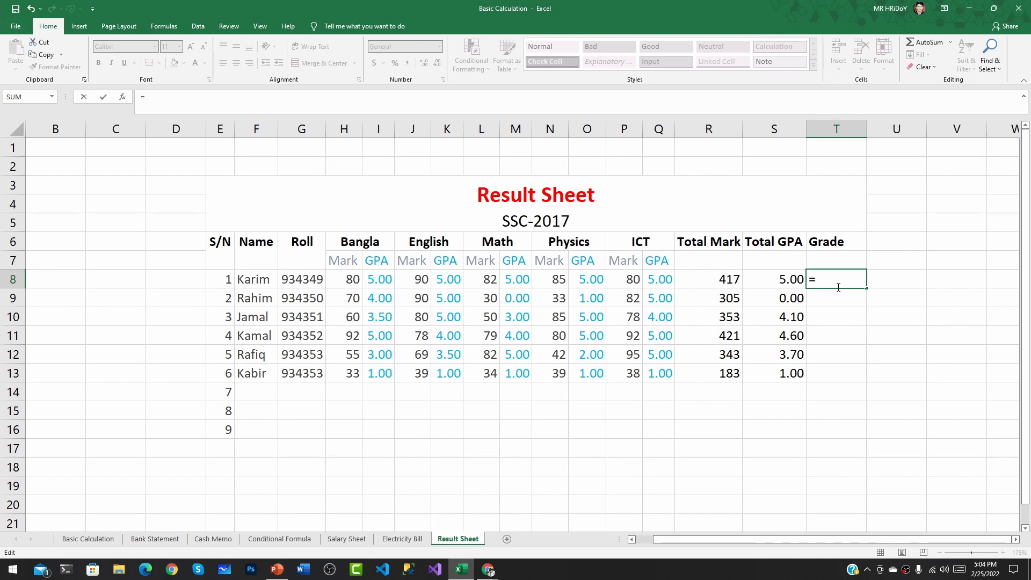
{"action": "type", "text": "i"}
{"action": "key", "text": "BackSpace"}
{"action": "type", "text": "IF("}
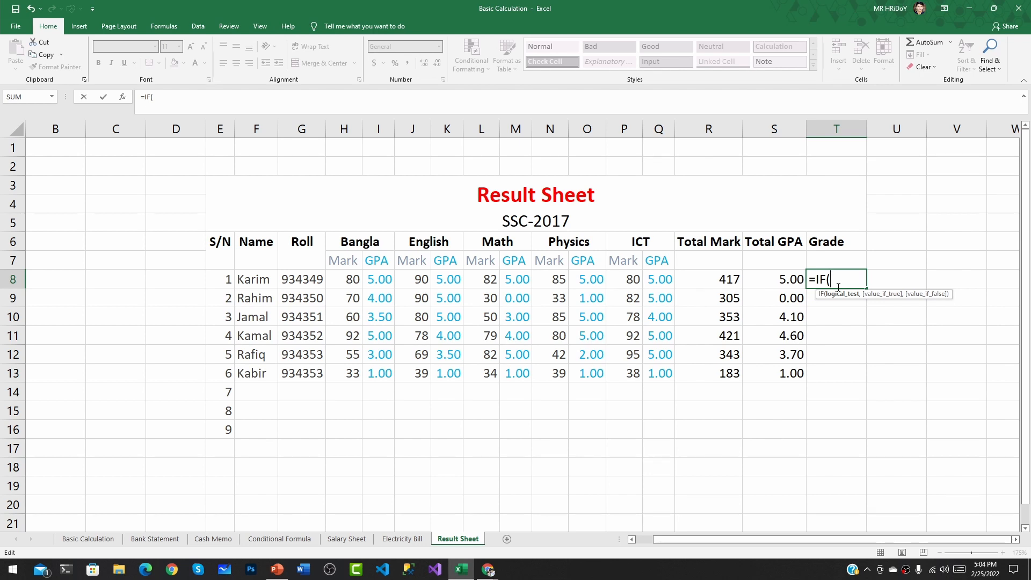
{"action": "type", "text": "S8"}
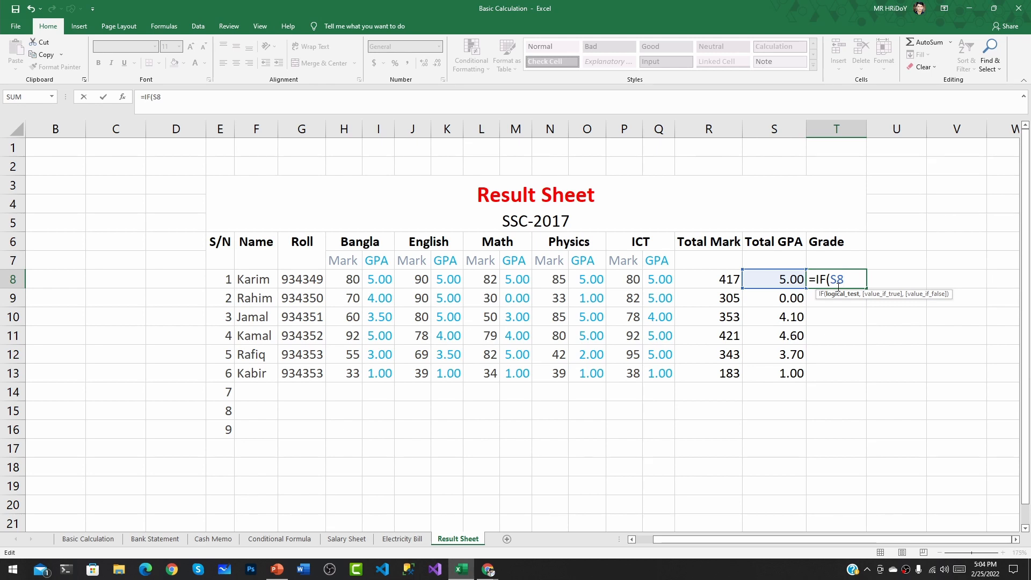
Complete the first grade condition in T8 so that a Total GPA S8=5.0 returns "A+".
{"action": "type", "text": "=5"}
{"action": "key", "text": "BackSpace"}
{"action": "type", "text": ".5"}
{"action": "key", "text": "BackSpace"}
{"action": "key", "text": "BackSpace"}
{"action": "type", "text": "5L"}
{"action": "key", "text": "BackSpace"}
{"action": "type", "text": ".0"}
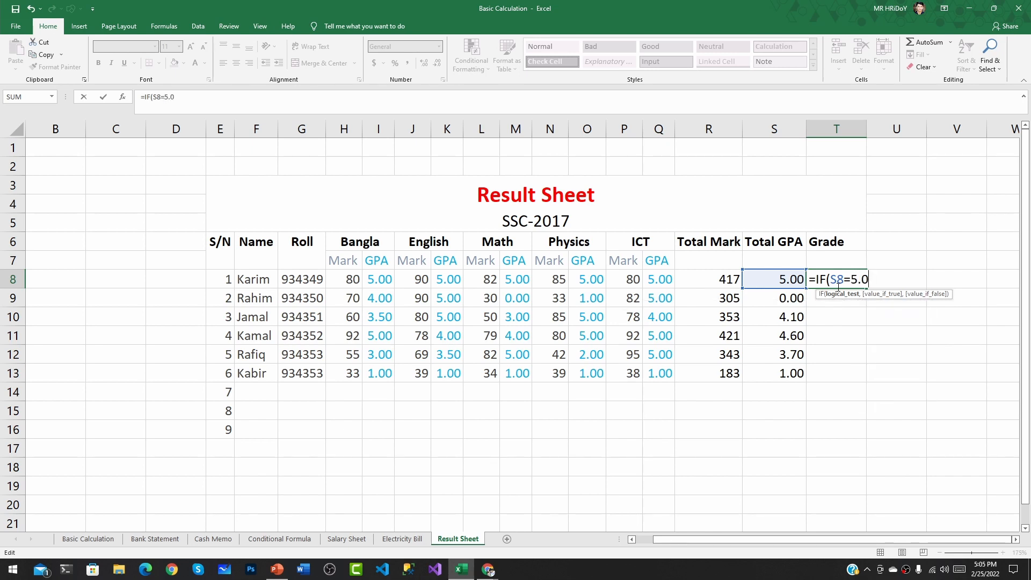
{"action": "type", "text": ","}
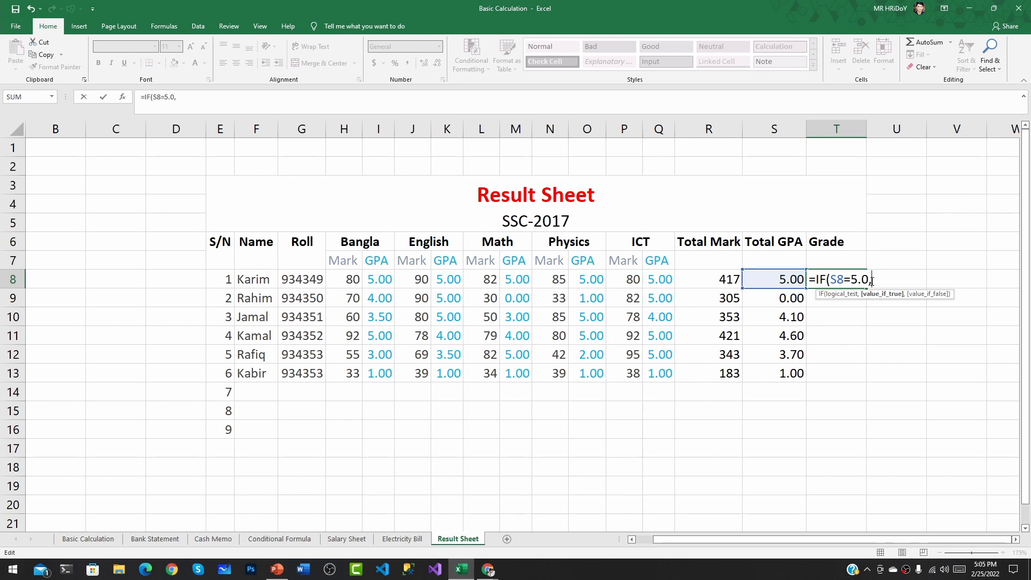
{"action": "type", "text": "\"A+\","}
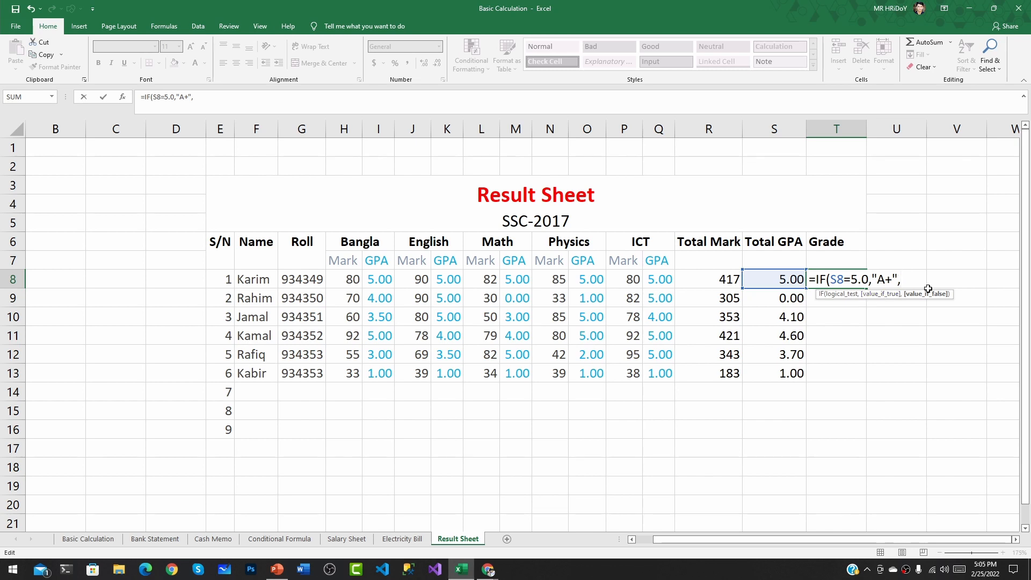
Nest an IF as the value if false in T8's formula that returns "A" when S8>=4.0.
{"action": "type", "text": "IF"}
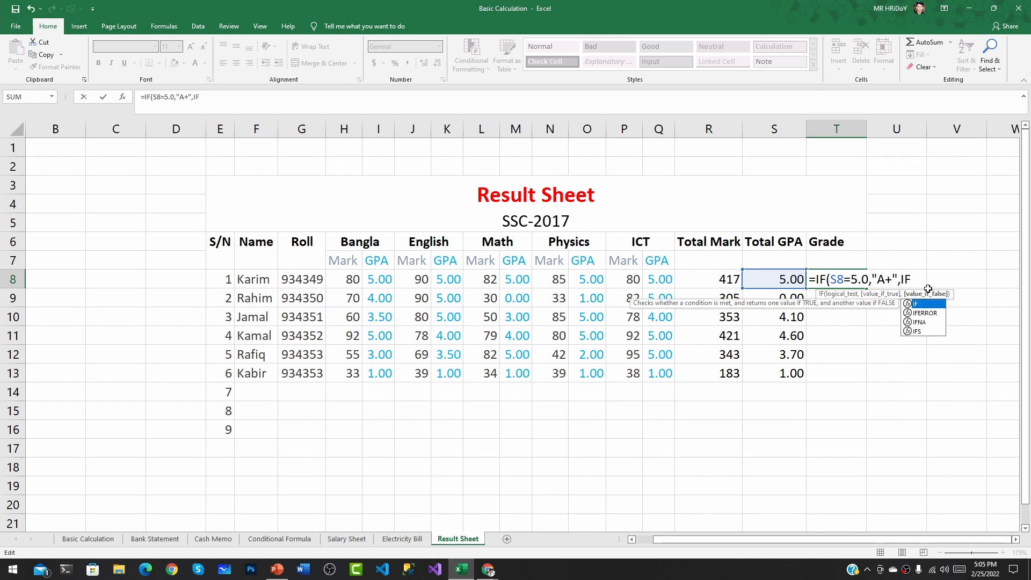
{"action": "type", "text": "("}
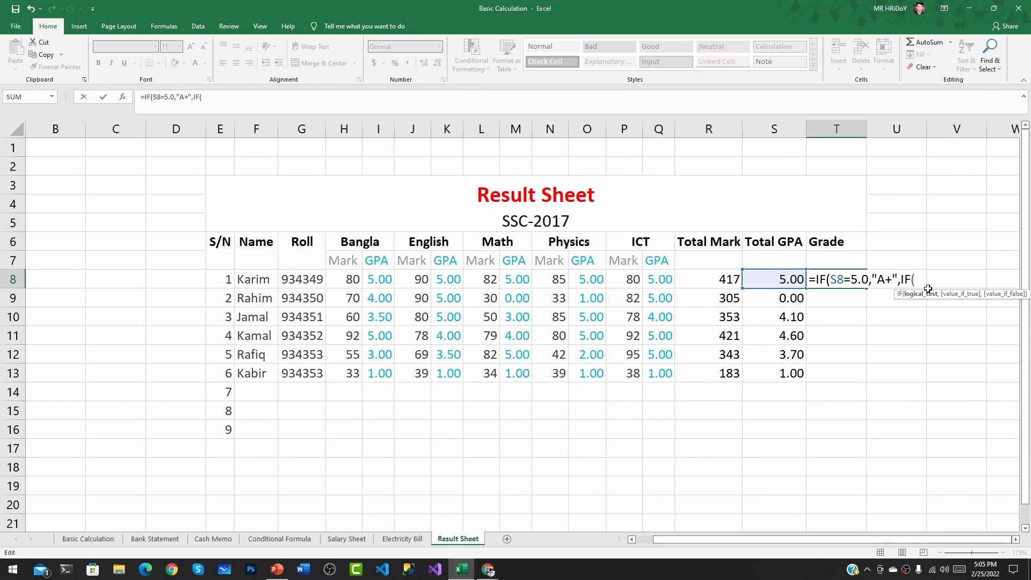
{"action": "type", "text": "S8>"}
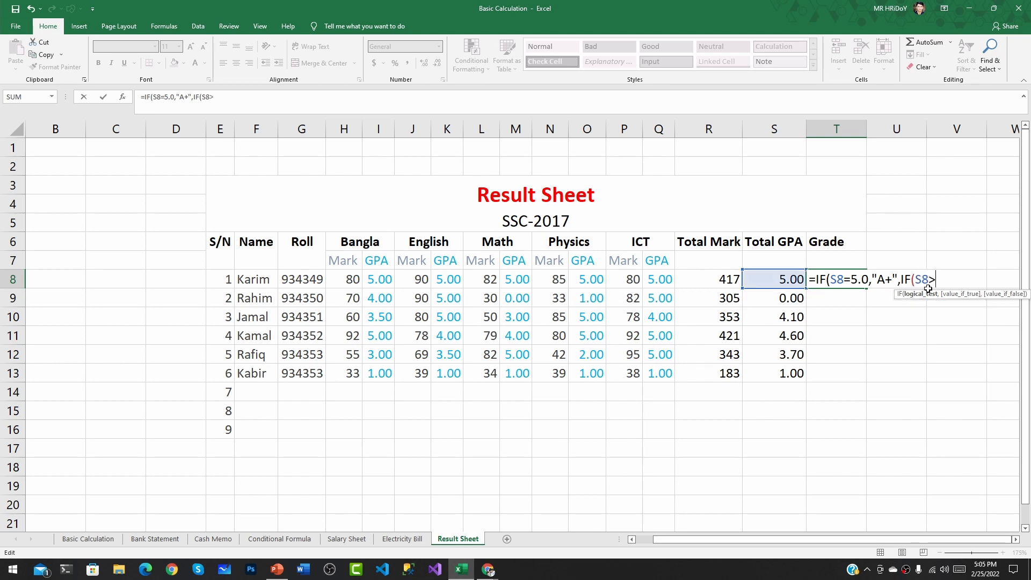
{"action": "type", "text": "=4.0"}
{"action": "left_click_drag", "start_coordinate": [936, 277], "coordinate": [930, 276]}
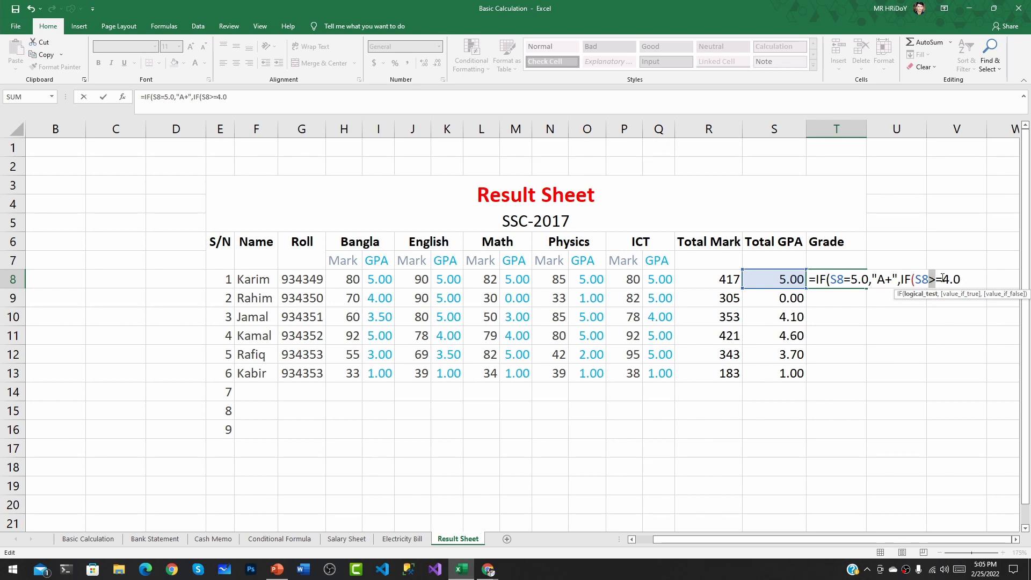
{"action": "left_click", "coordinate": [939, 278]}
{"action": "left_click_drag", "start_coordinate": [961, 278], "coordinate": [938, 285]}
{"action": "left_click_drag", "start_coordinate": [935, 280], "coordinate": [915, 279]}
{"action": "type", "text": ","}
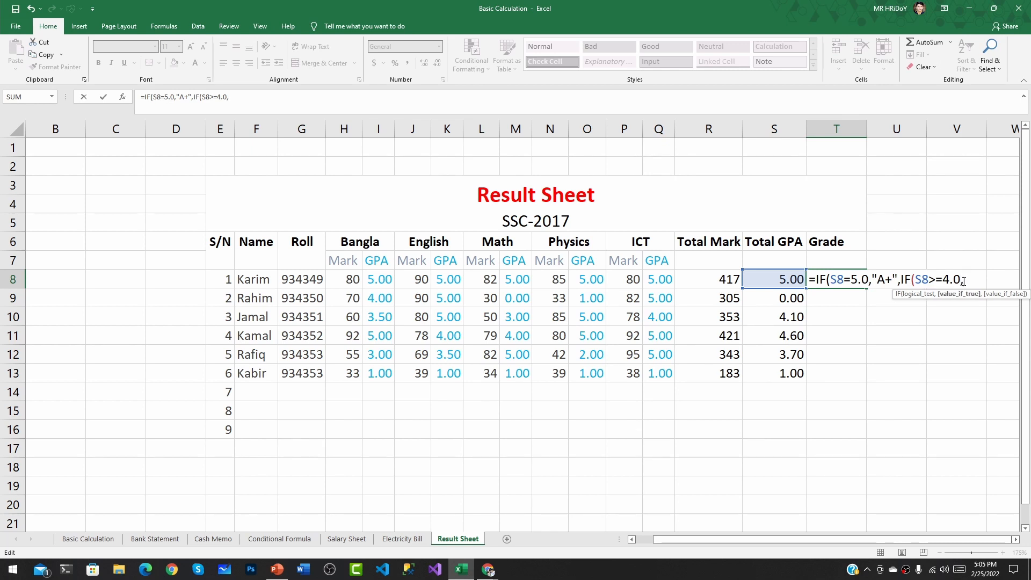
{"action": "type", "text": "\"A\","}
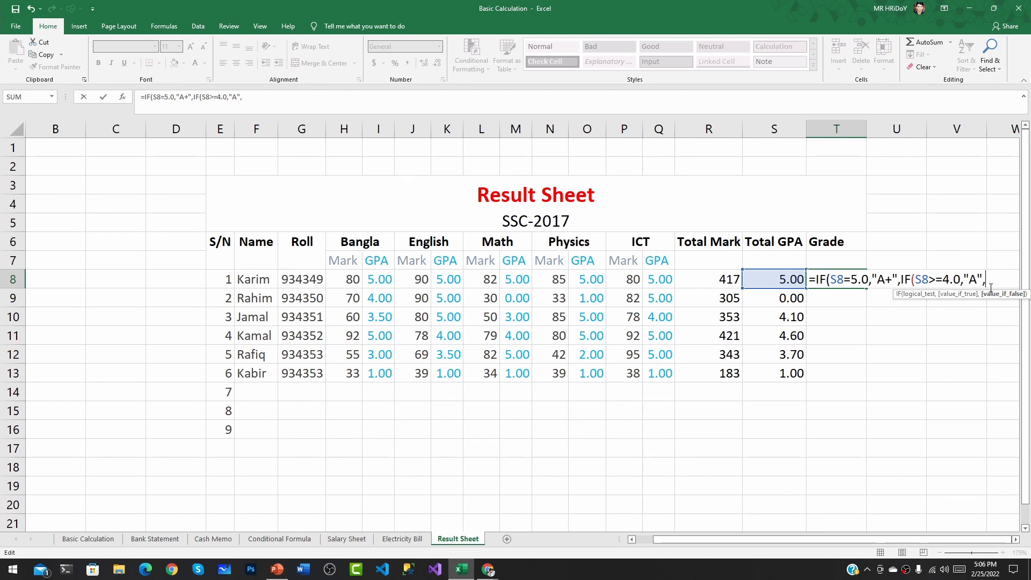
Nest a third IF in T8's Grade formula that returns "A-" when S8>=3.5.
{"action": "type", "text": "IF("}
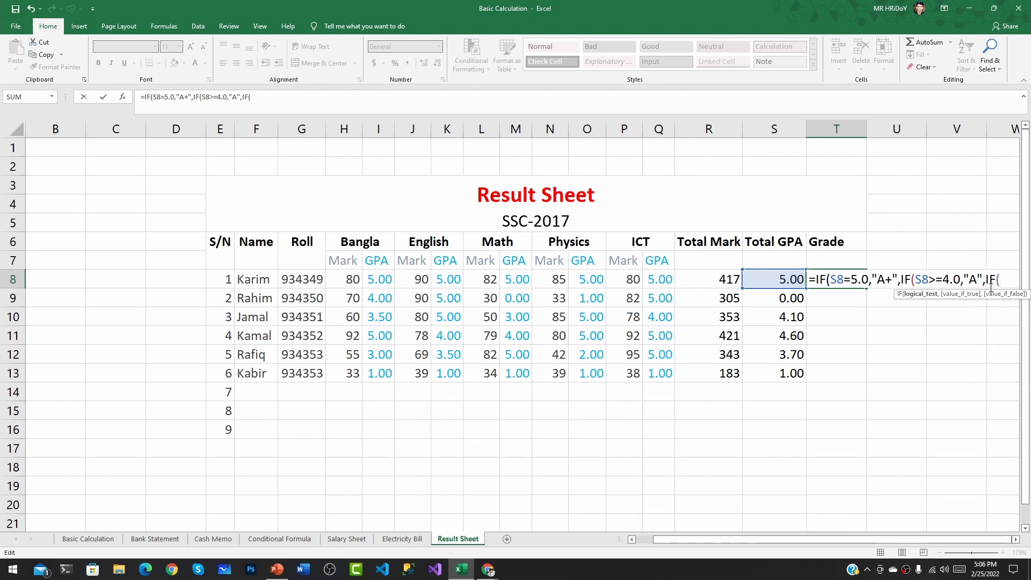
{"action": "type", "text": "S"}
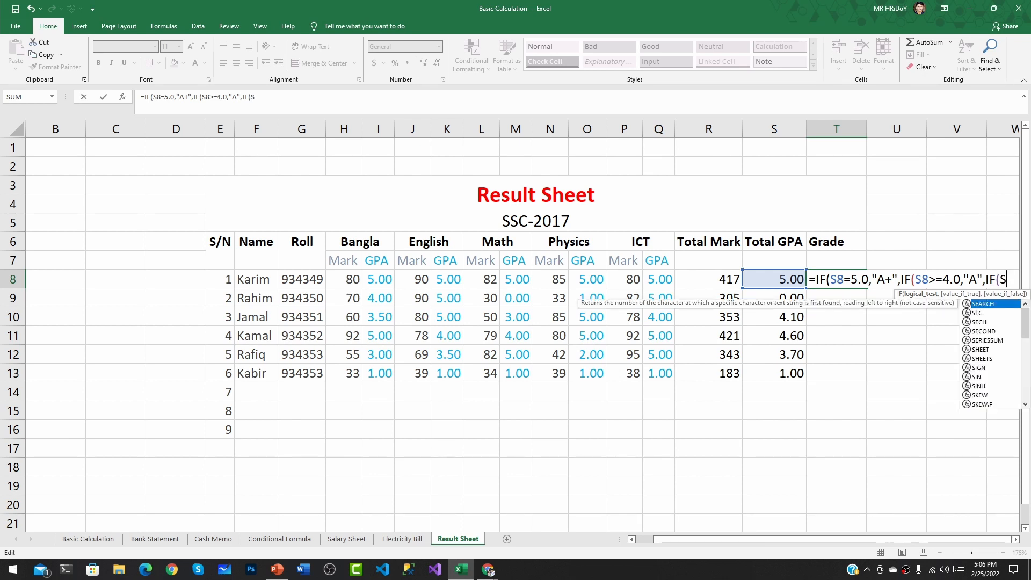
{"action": "type", "text": "8"}
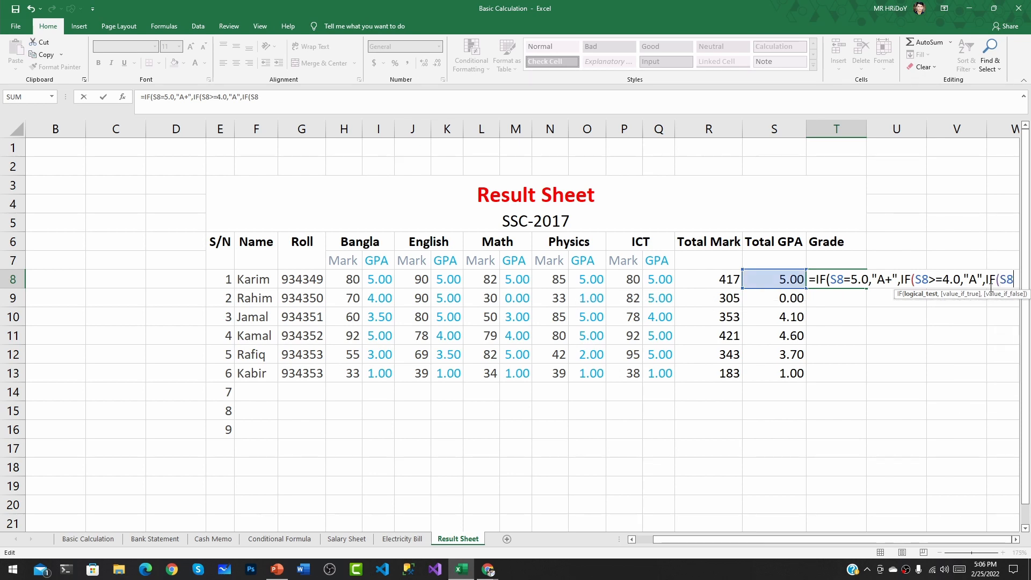
{"action": "type", "text": ">"}
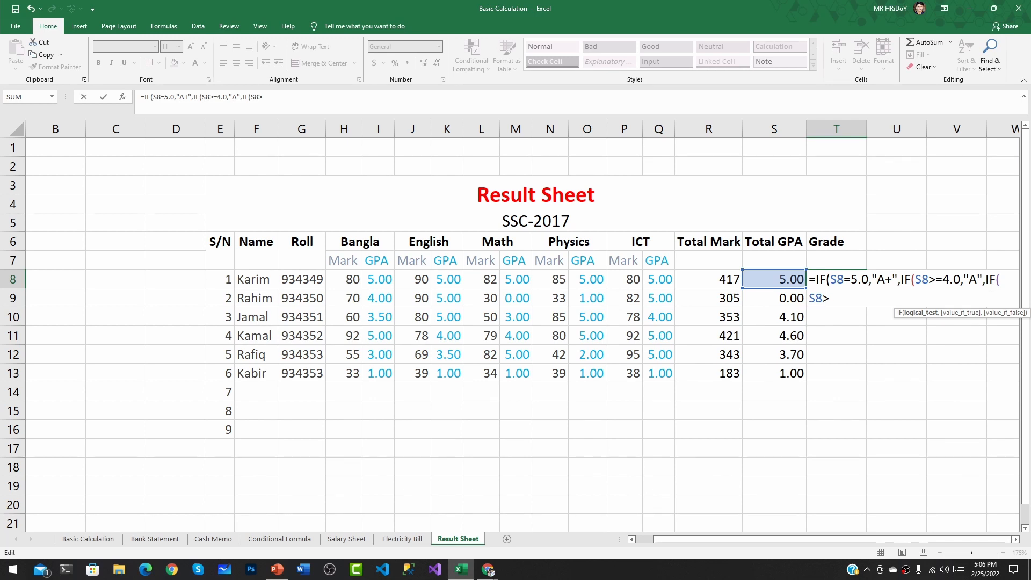
{"action": "type", "text": "=3.5"}
{"action": "type", "text": ","}
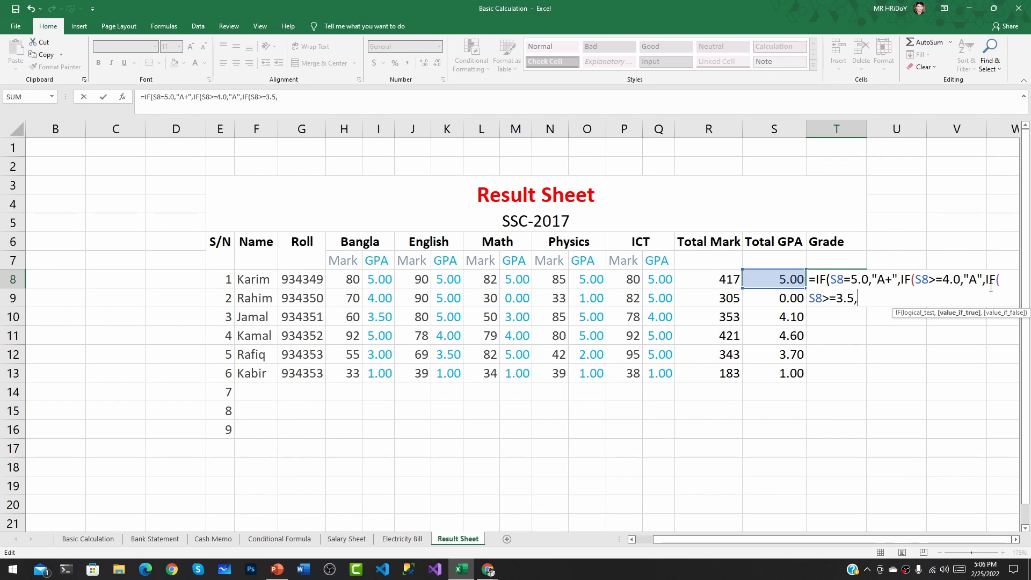
{"action": "type", "text": "\"A-\","}
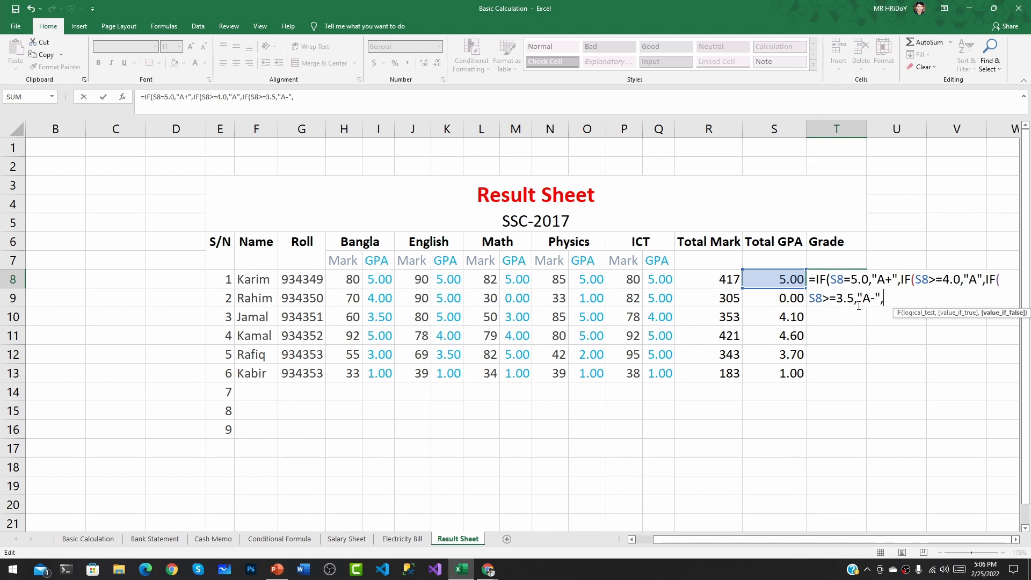
Nest a fourth IF in T8's Grade formula that returns "B" when S8>=3.0.
{"action": "type", "text": "IF("}
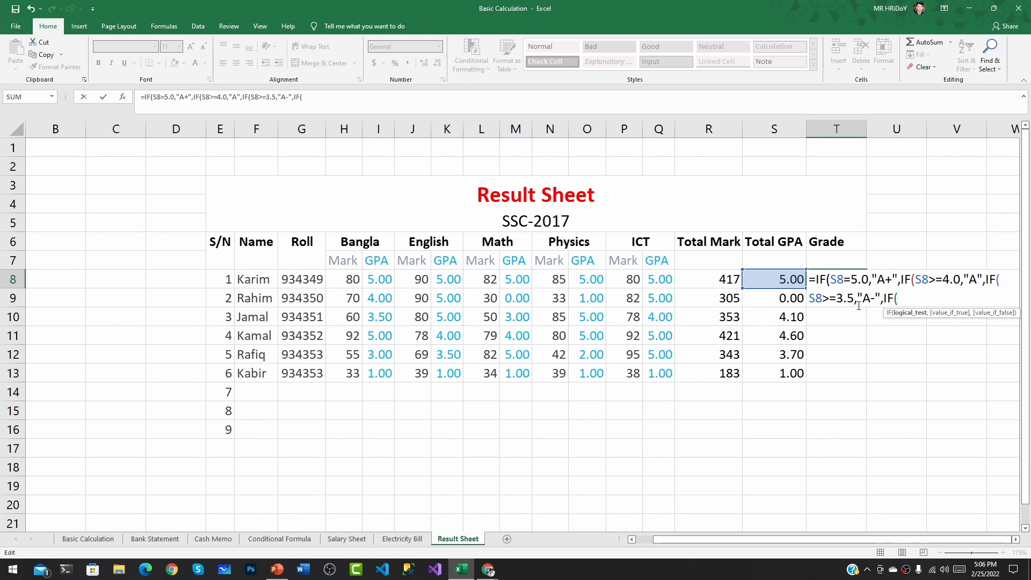
{"action": "type", "text": "S"}
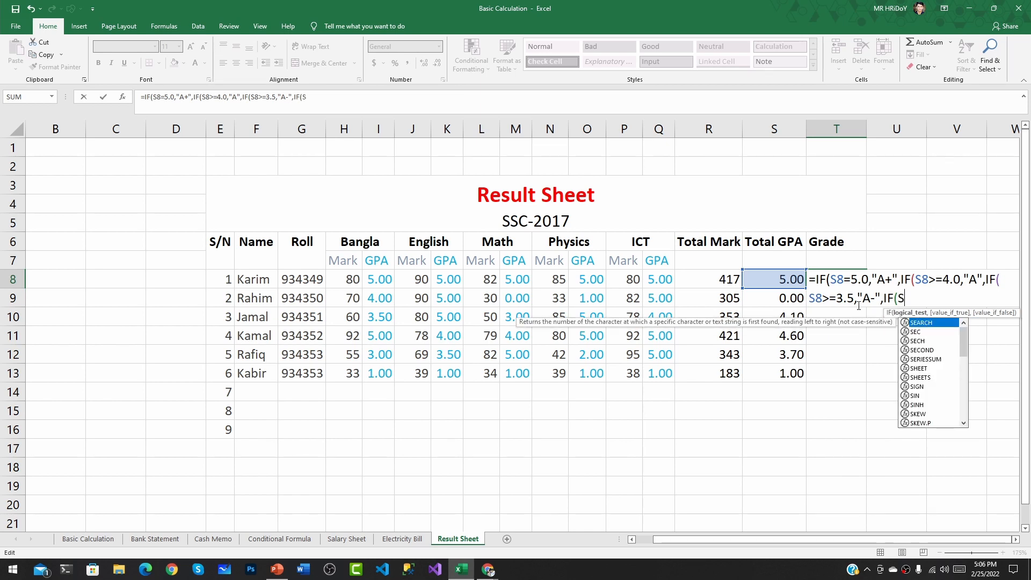
{"action": "type", "text": "8"}
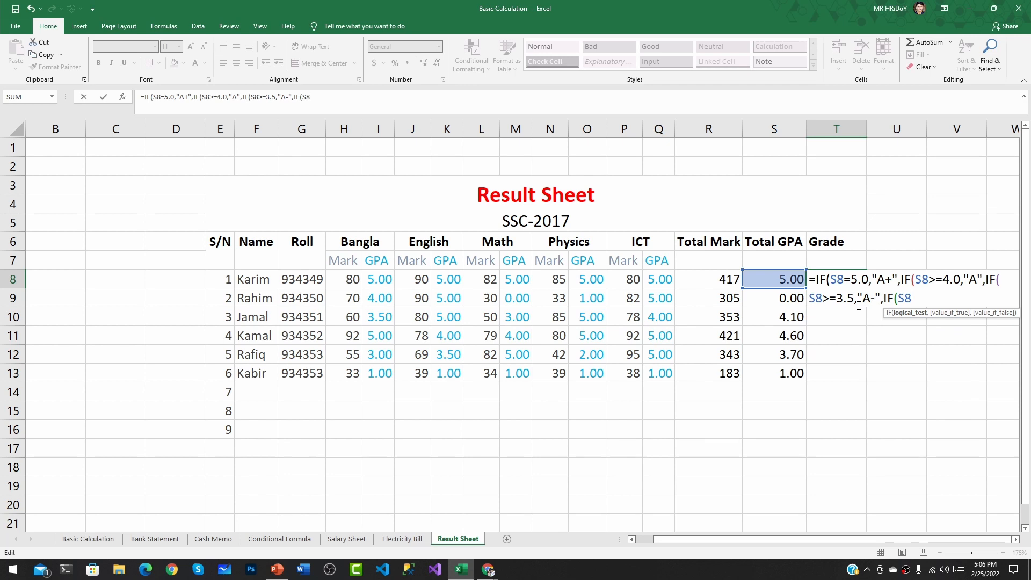
{"action": "type", "text": ">=3.0"}
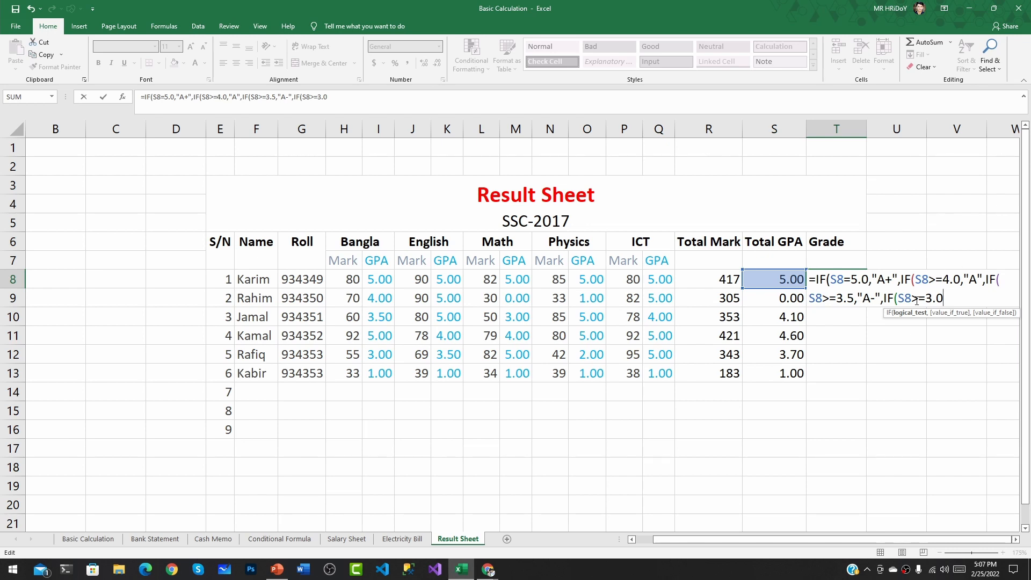
{"action": "left_click_drag", "start_coordinate": [912, 299], "coordinate": [906, 299]}
{"action": "left_click", "coordinate": [943, 297]}
{"action": "type", "text": ",\"B\""}
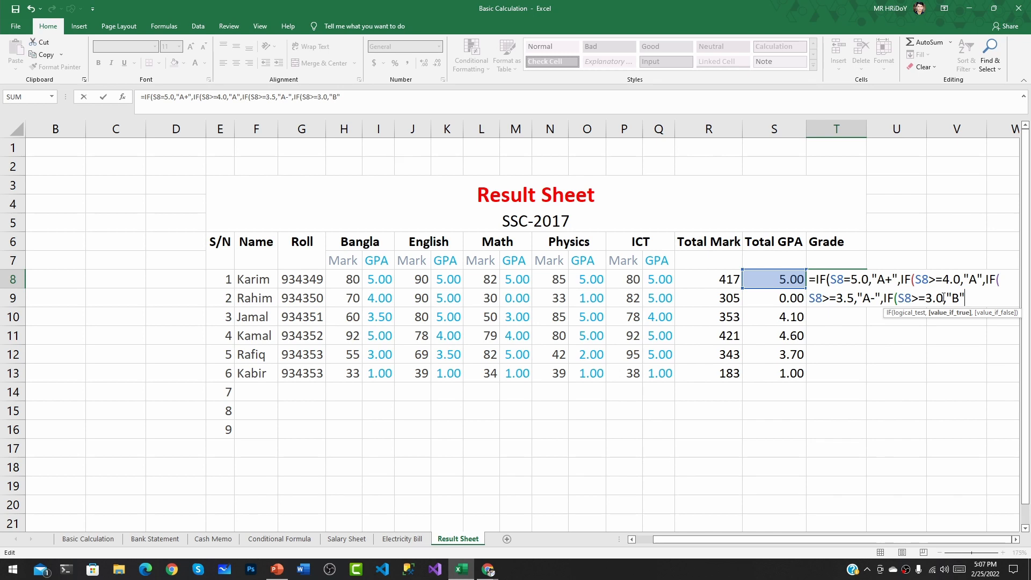
{"action": "type", "text": ","}
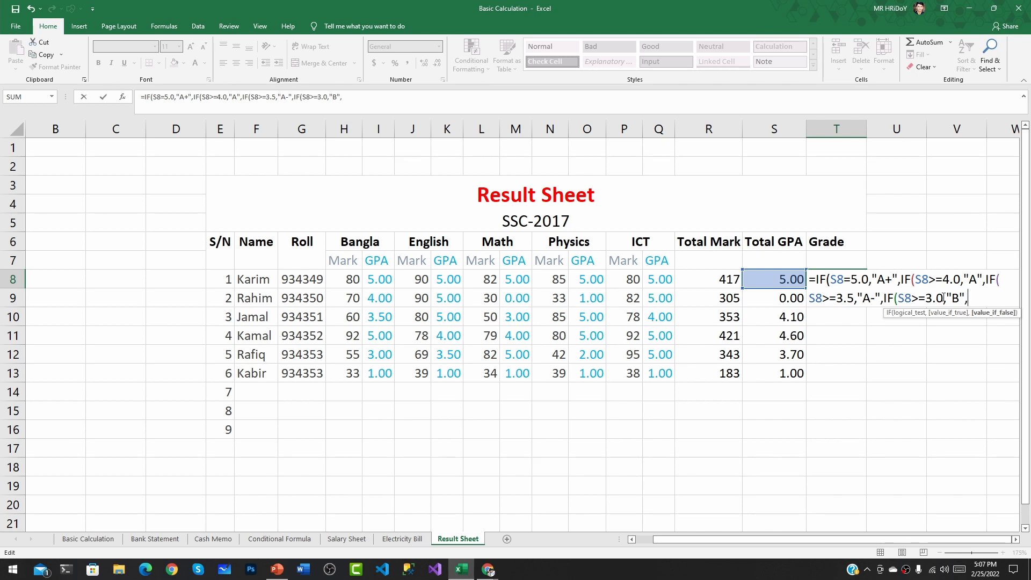
Nest a fifth IF in T8's Grade formula that returns "C" when S8>=2.0.
{"action": "type", "text": "IF("}
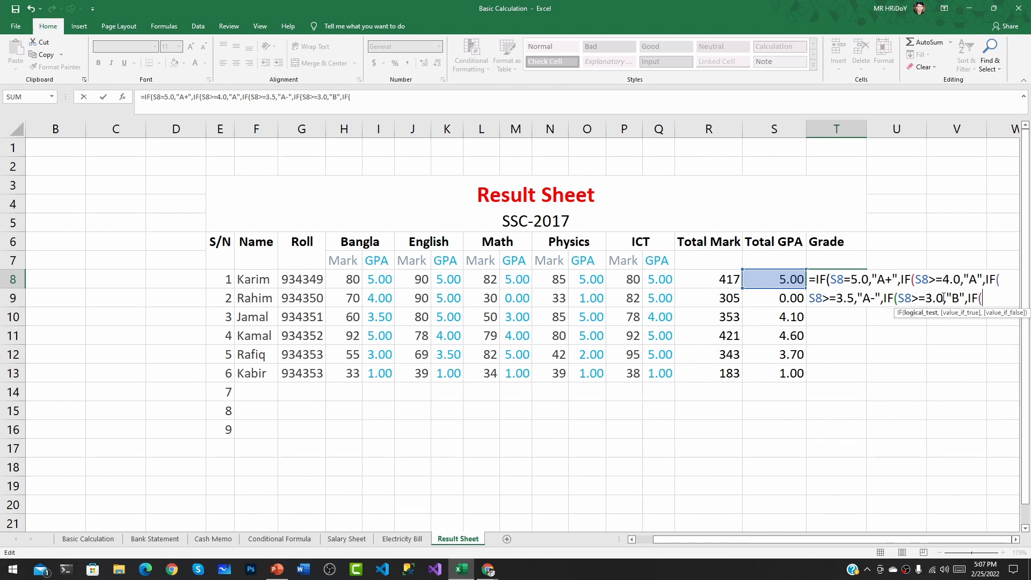
{"action": "type", "text": "\""}
{"action": "key", "text": "BackSpace"}
{"action": "type", "text": "S8>"}
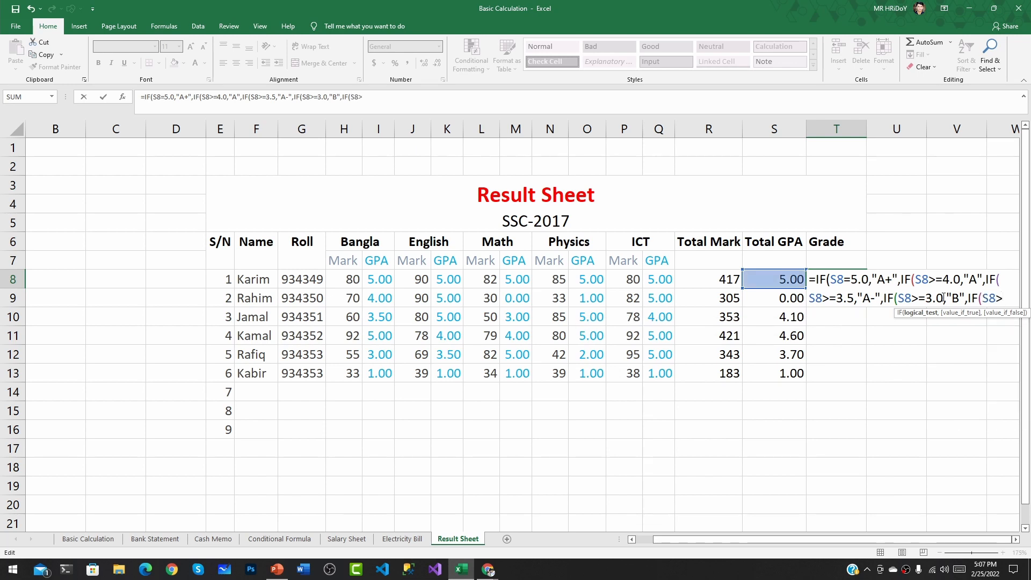
{"action": "type", "text": "=2.0"}
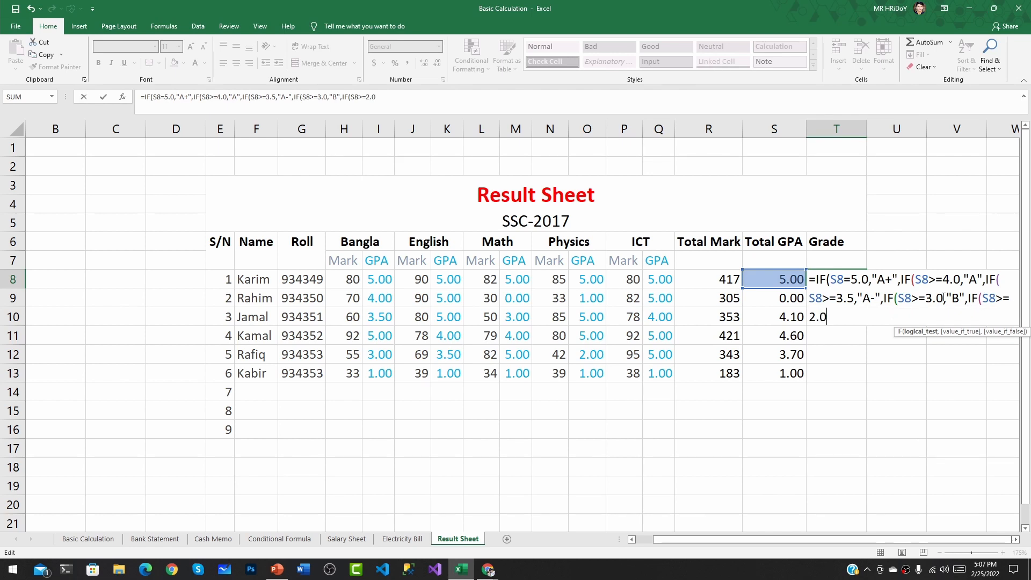
{"action": "type", "text": ",\"C\","}
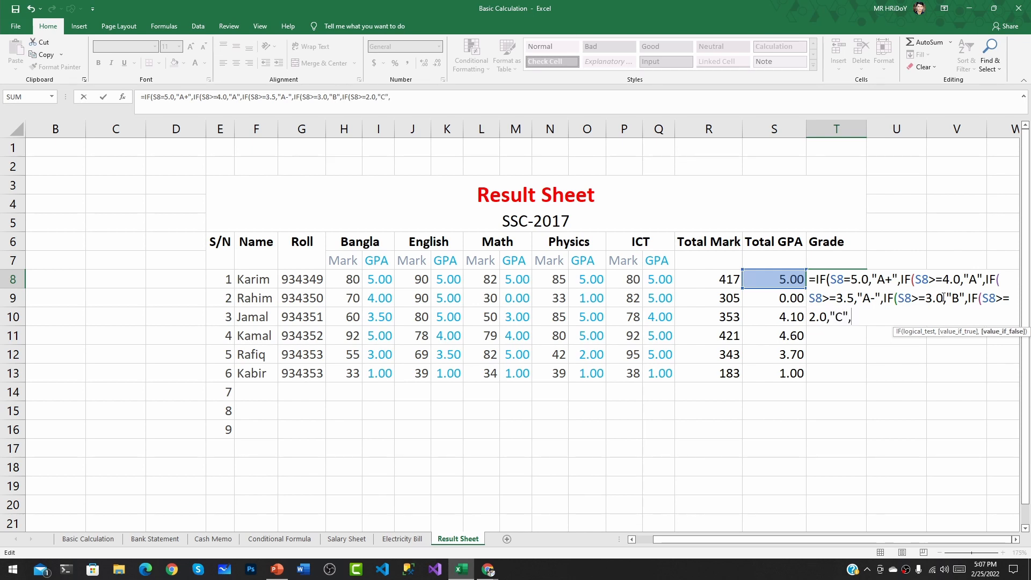
Nest a sixth IF in T8's Grade formula that returns "D" when S8>=1.00.
{"action": "type", "text": "IF("}
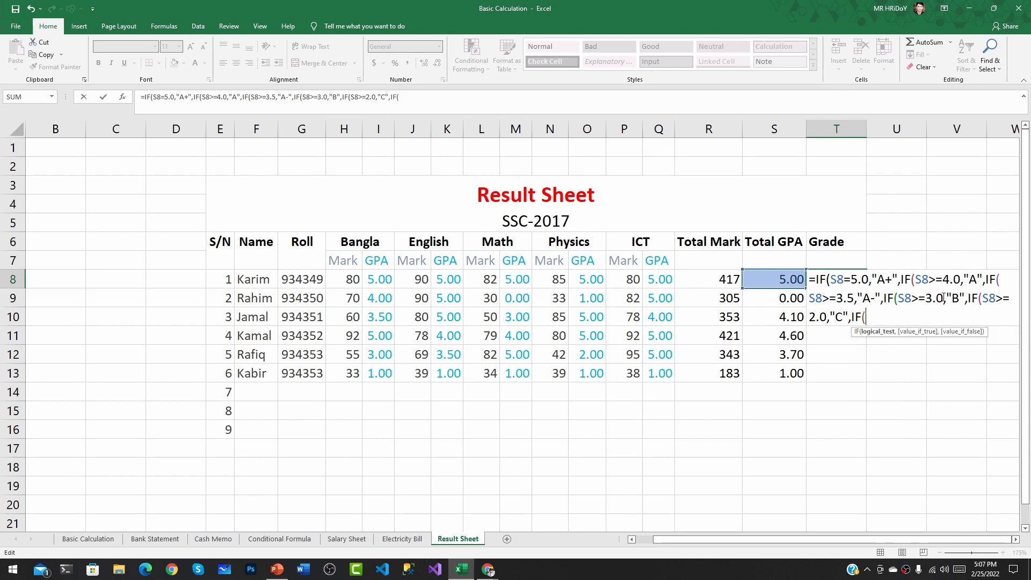
{"action": "type", "text": "\""}
{"action": "key", "text": "BackSpace"}
{"action": "type", "text": "S8>1."}
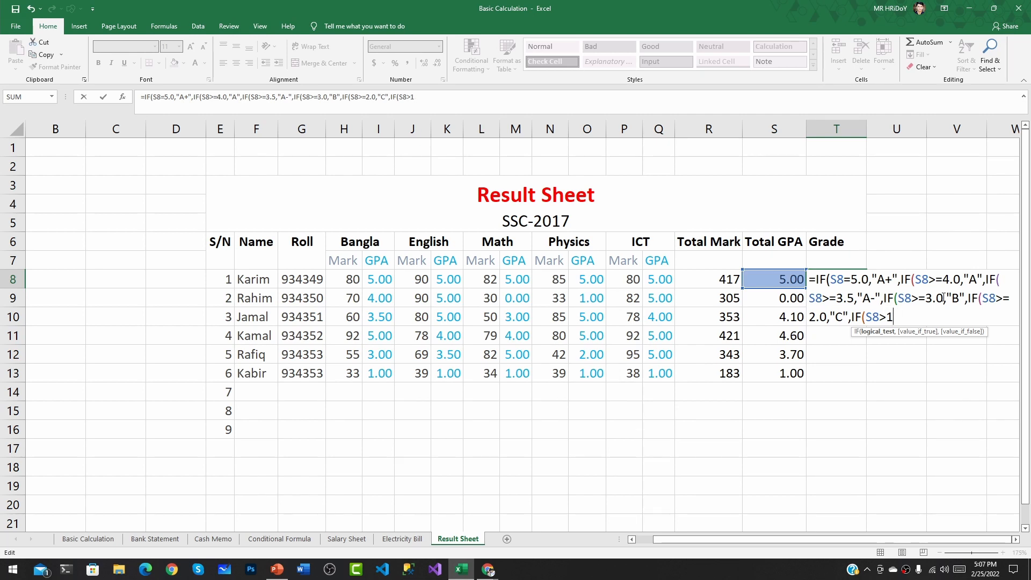
{"action": "key", "text": "BackSpace"}
{"action": "key", "text": "BackSpace"}
{"action": "type", "text": "=1.00,"}
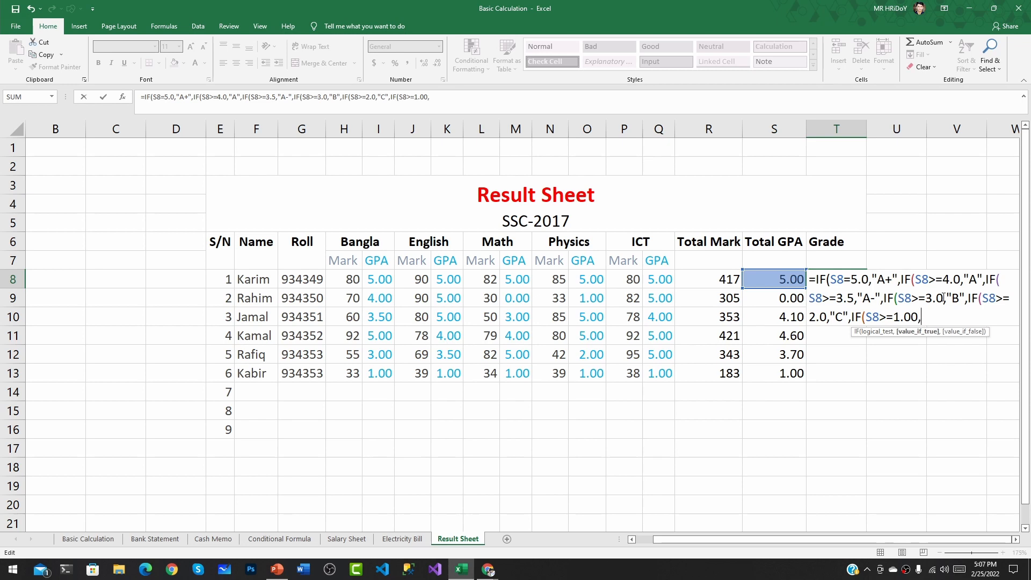
{"action": "type", "text": "\"d"}
{"action": "key", "text": "BackSpace"}
{"action": "type", "text": "D\""}
{"action": "type", "text": "IF"}
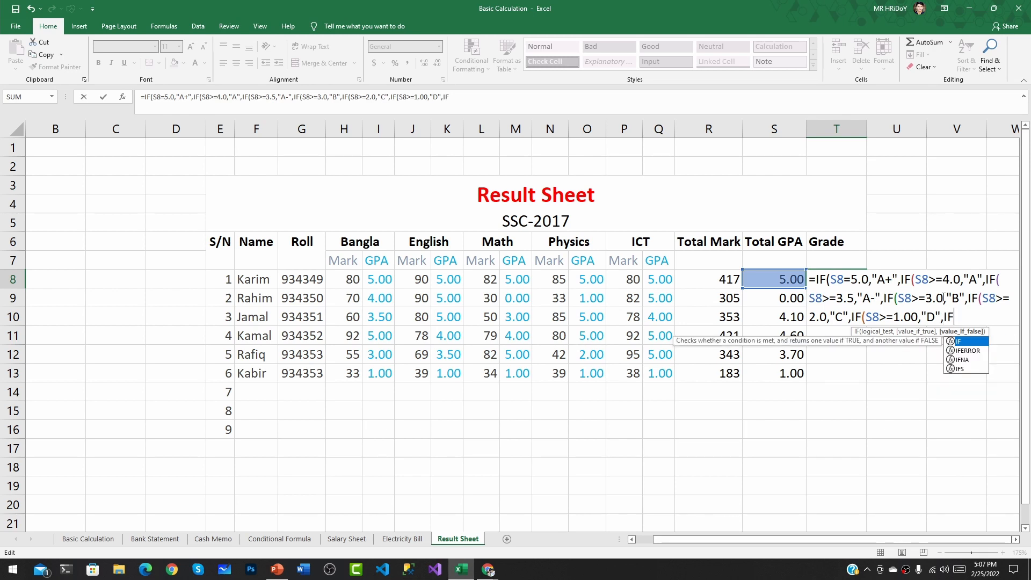
{"action": "key", "text": "BackSpace"}
{"action": "key", "text": "BackSpace"}
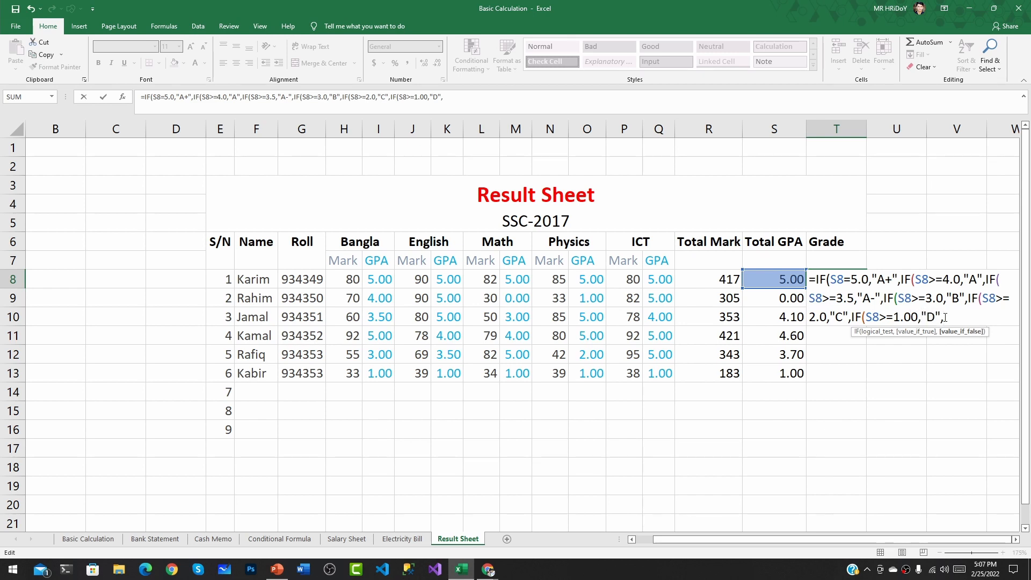
Finish T8's Grade formula with "F" as the innermost IF's false value, close all six nested IFs and commit it.
{"action": "type", "text": "\"F\""}
{"action": "left_click_drag", "start_coordinate": [853, 315], "coordinate": [921, 316]}
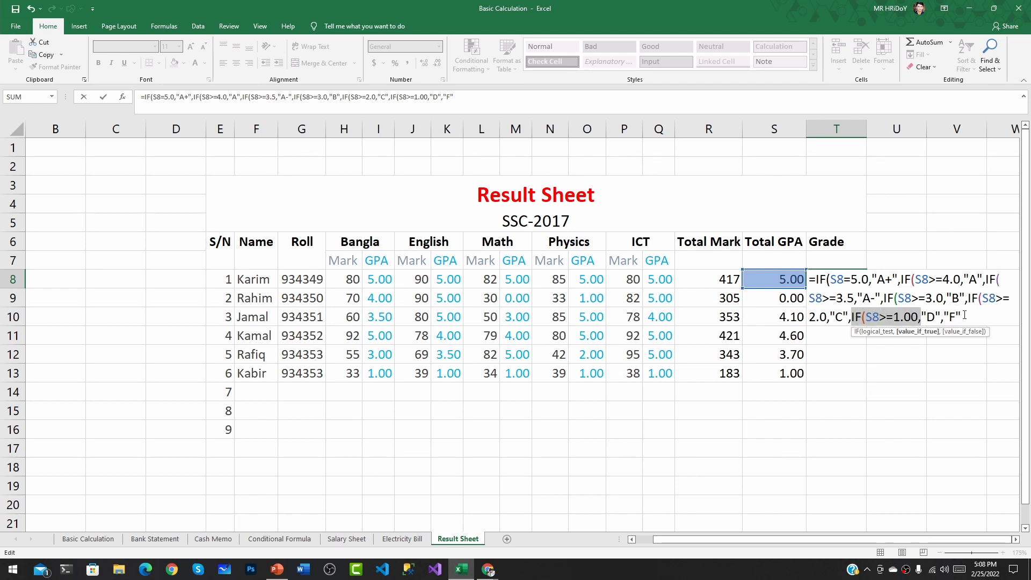
{"action": "left_click", "coordinate": [963, 316]}
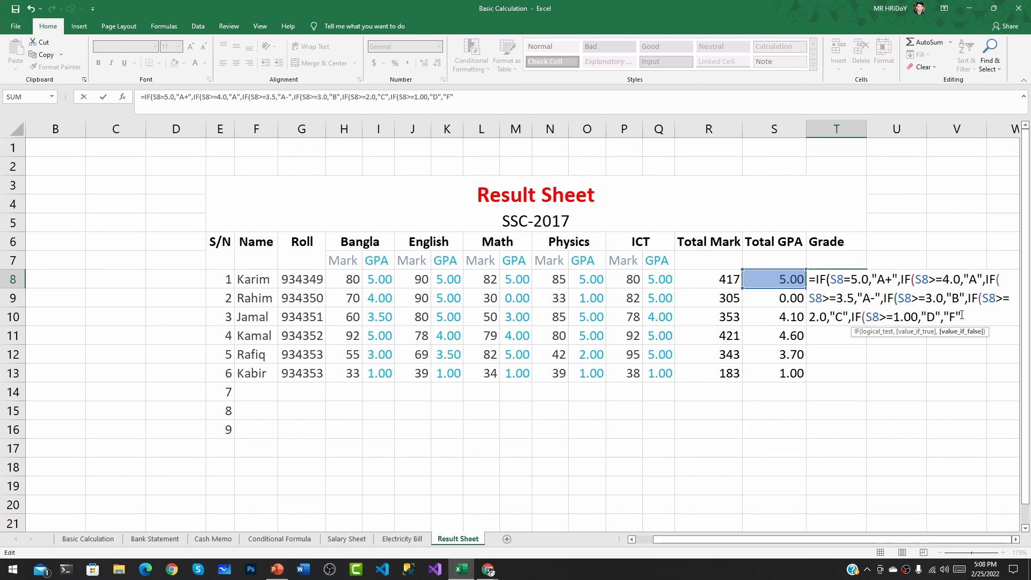
{"action": "type", "text": ")"}
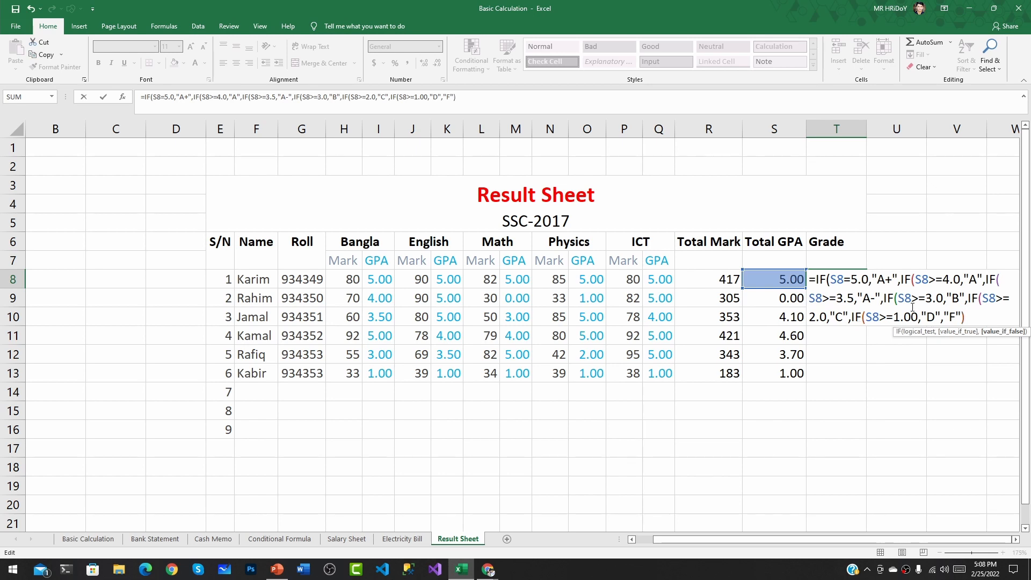
{"action": "type", "text": ")"}
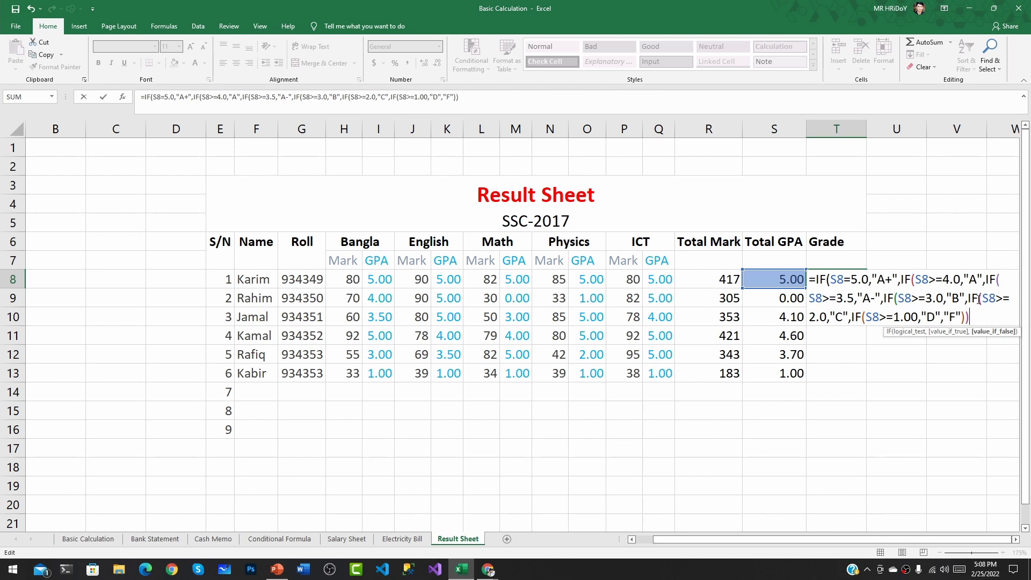
{"action": "type", "text": ")"}
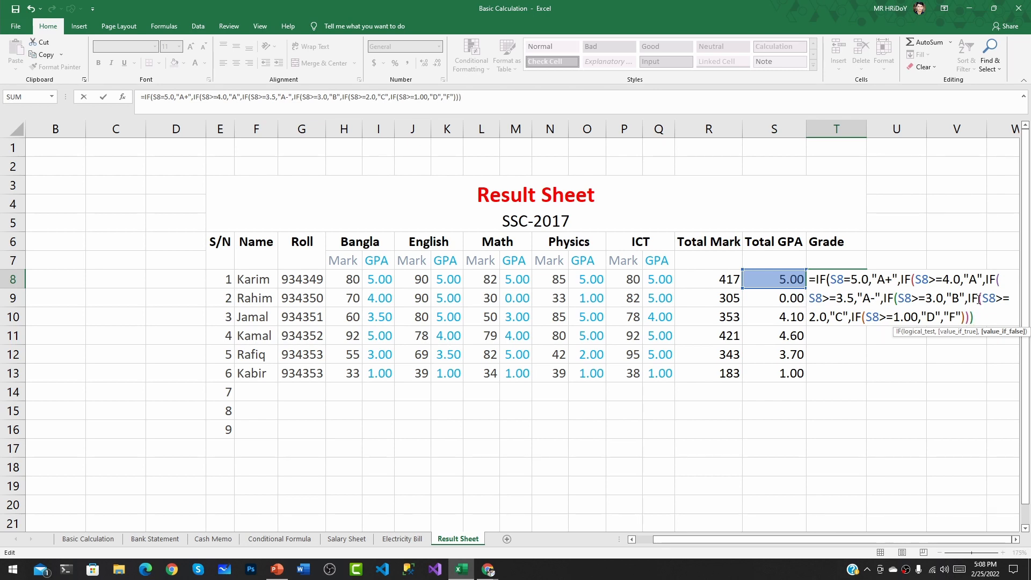
{"action": "type", "text": ")))"}
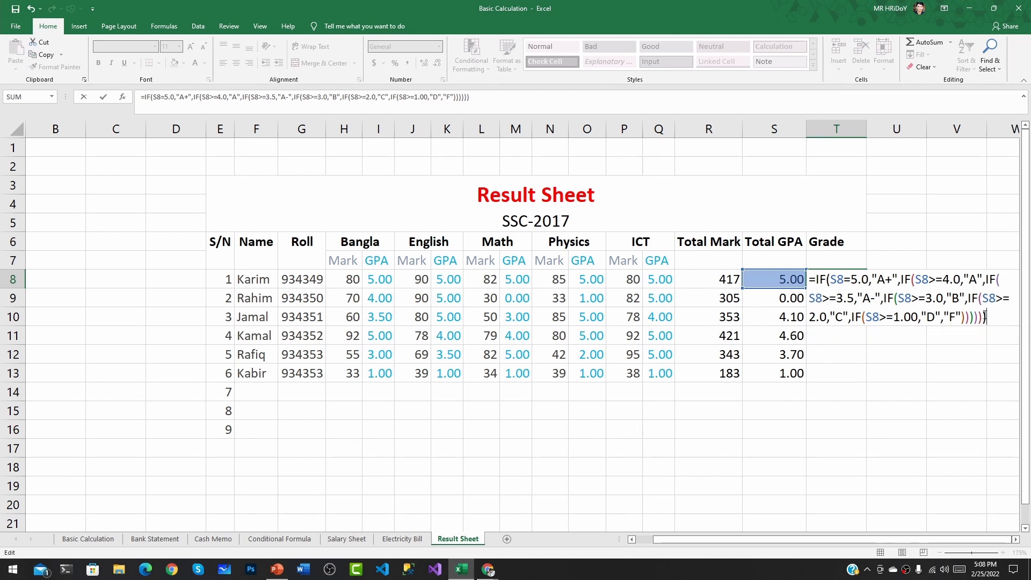
{"action": "left_click_drag", "start_coordinate": [972, 317], "coordinate": [975, 317]}
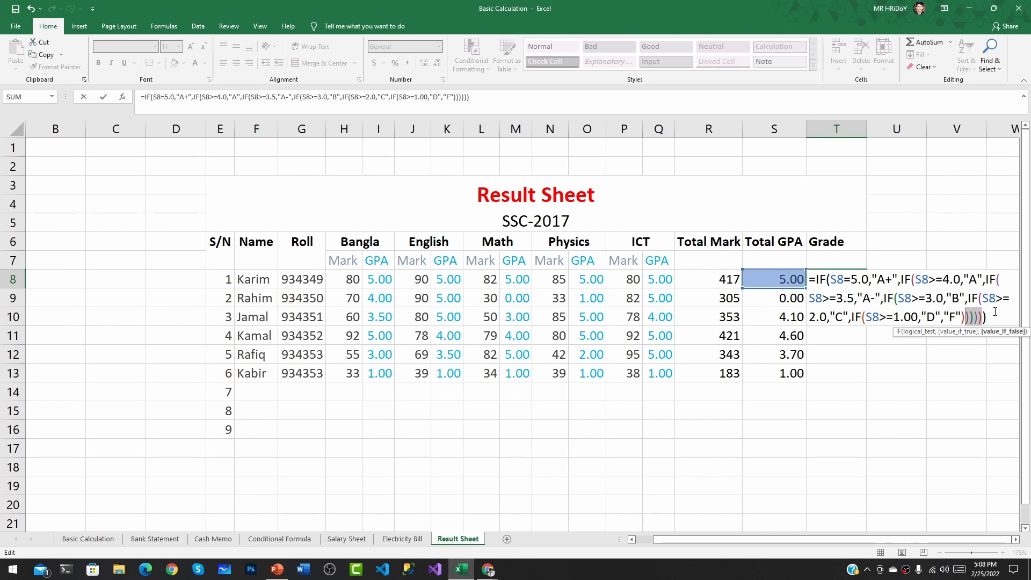
{"action": "left_click", "coordinate": [989, 316]}
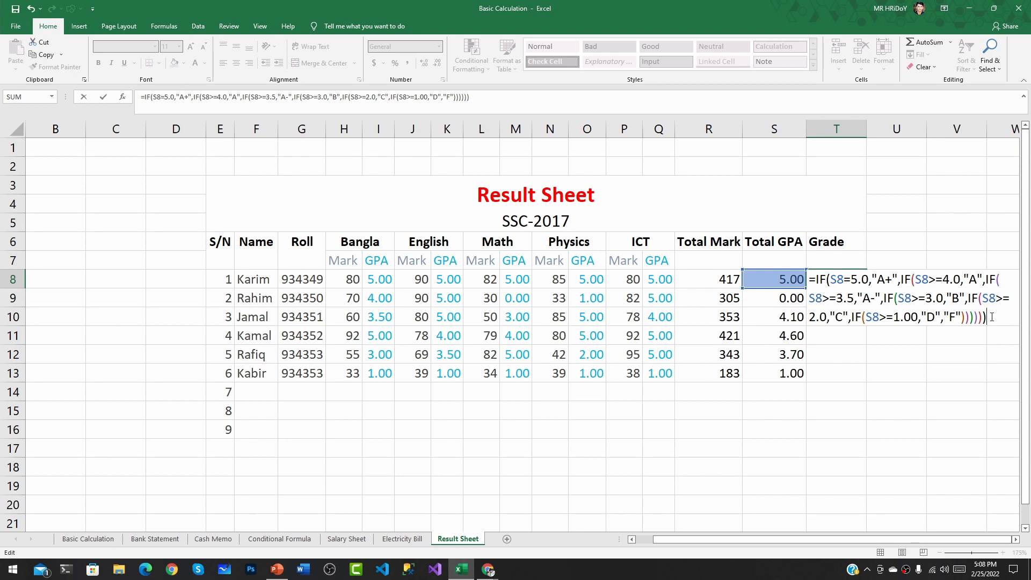
{"action": "key", "text": "Return"}
Fill the Grade formula from T8 down through T13.
{"action": "left_click", "coordinate": [837, 278]}
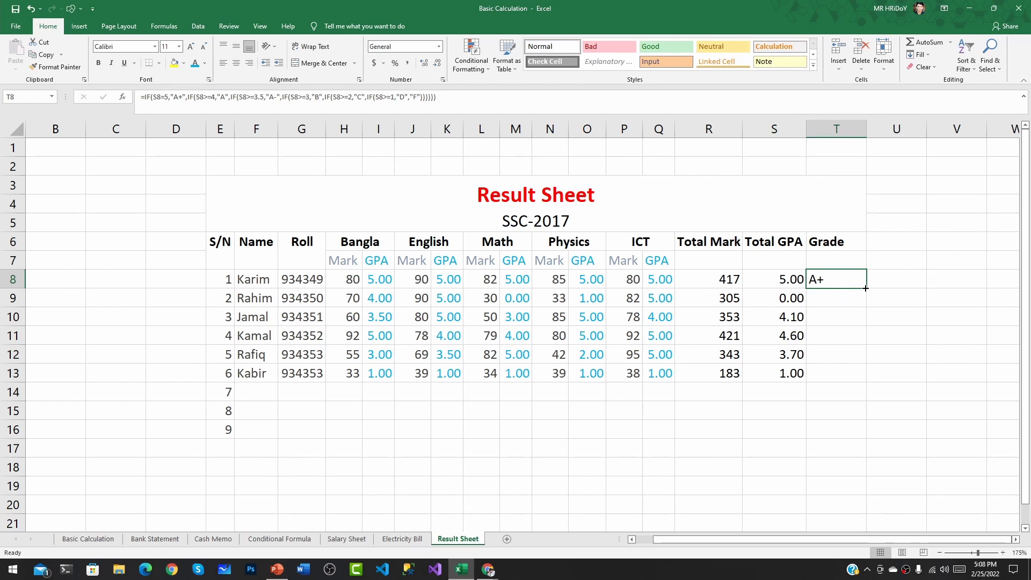
{"action": "left_click_drag", "start_coordinate": [866, 289], "coordinate": [863, 386]}
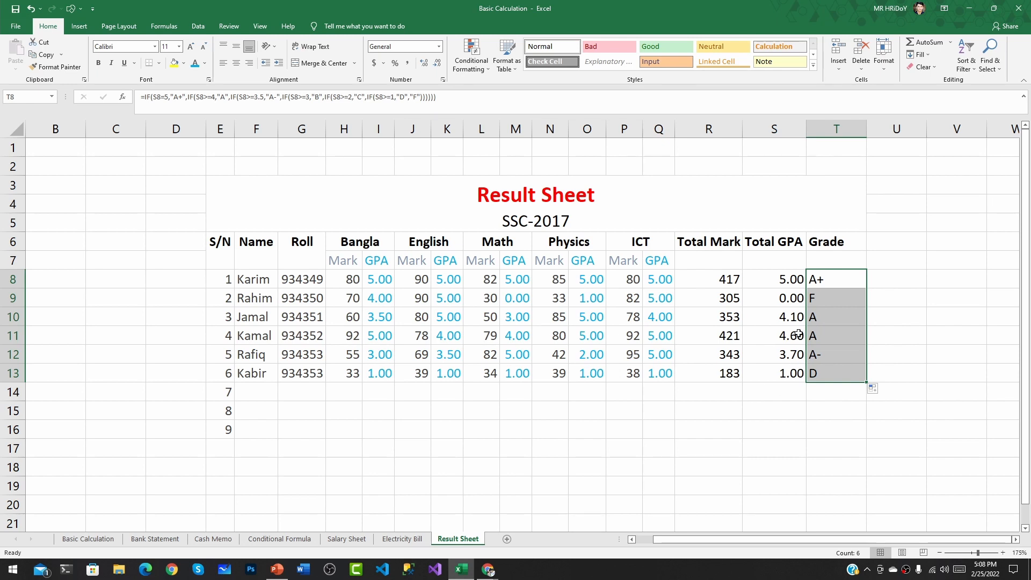
Check the letter grades in rows 9, 12 and 13 against the students' Total GPA values.
{"action": "left_click", "coordinate": [821, 302]}
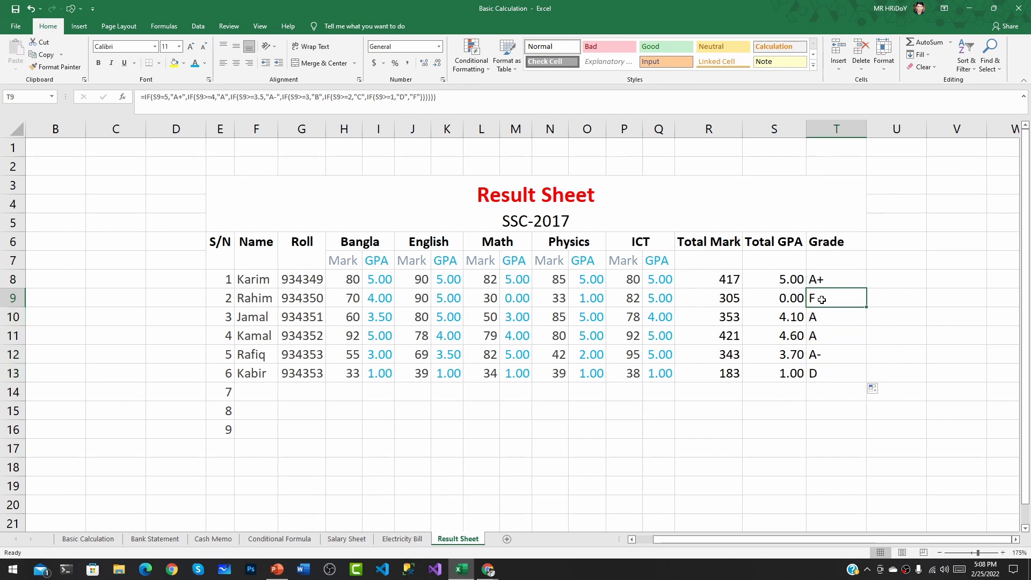
{"action": "left_click", "coordinate": [779, 295]}
{"action": "left_click", "coordinate": [815, 301]}
{"action": "left_click", "coordinate": [781, 374]}
{"action": "left_click", "coordinate": [815, 371]}
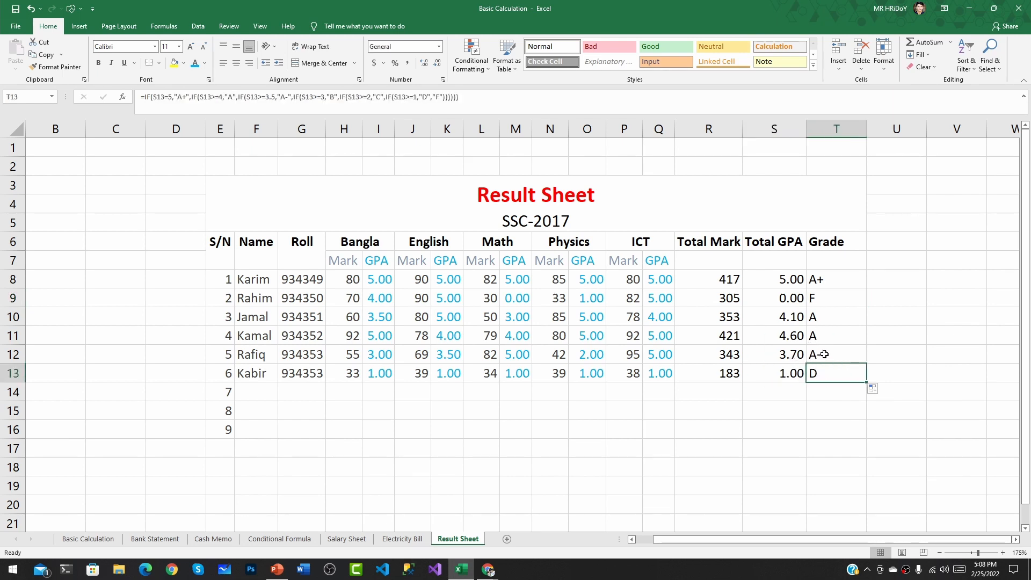
{"action": "left_click", "coordinate": [821, 354]}
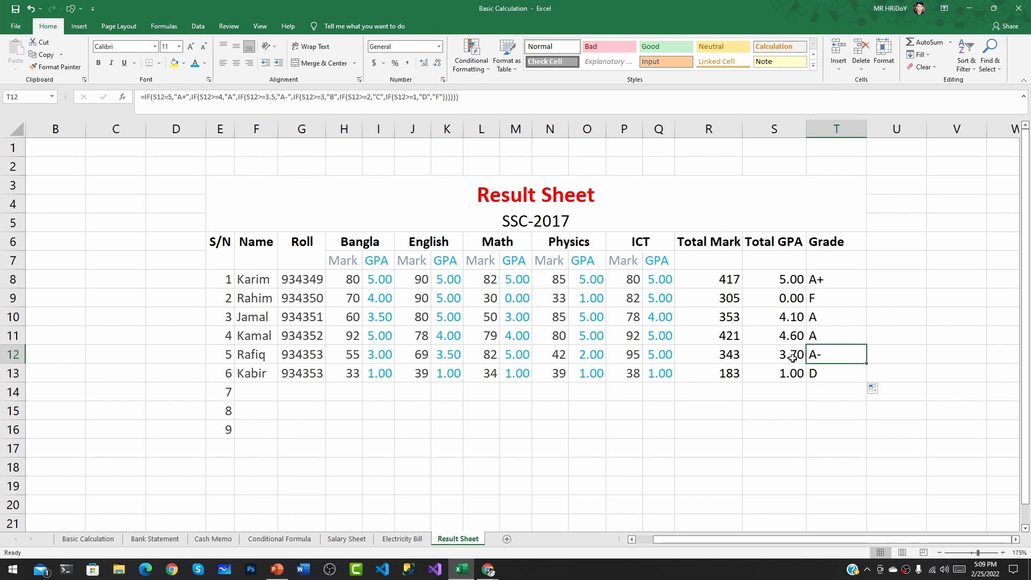